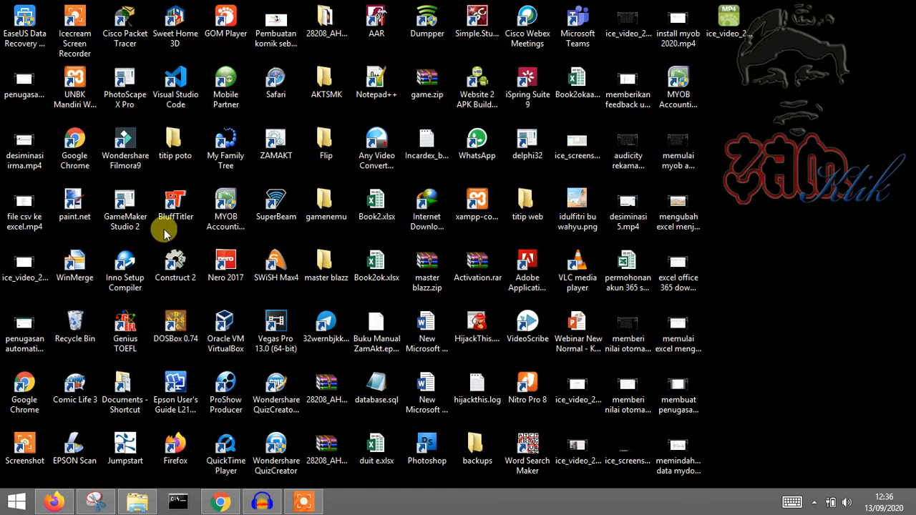
Launch Wondershare Filmora9 and create a new project with the 4:3 (Standard) aspect ratio
double_click(127, 166)
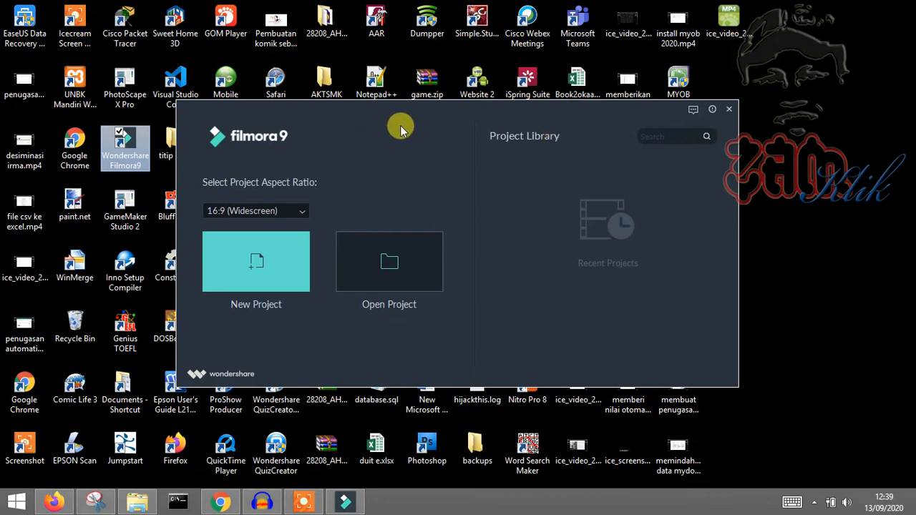
left_click(281, 220)
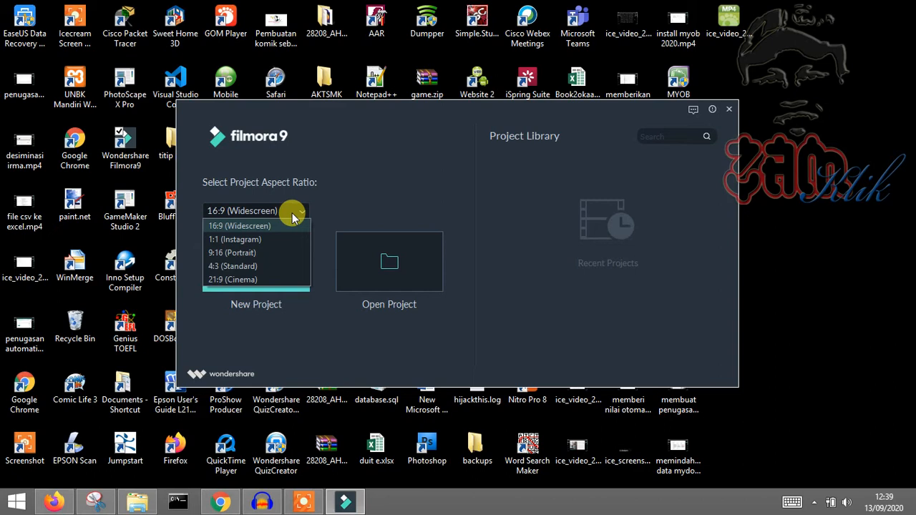
left_click(388, 182)
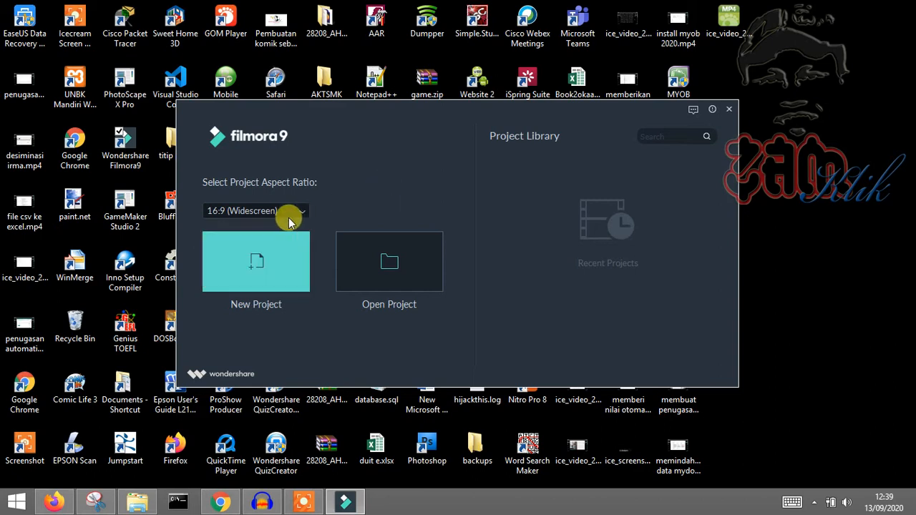
left_click(288, 217)
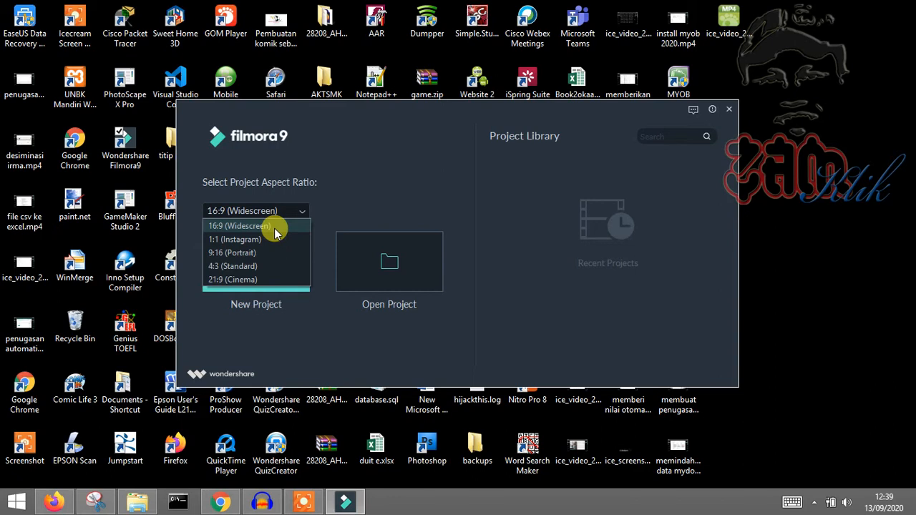
left_click(268, 270)
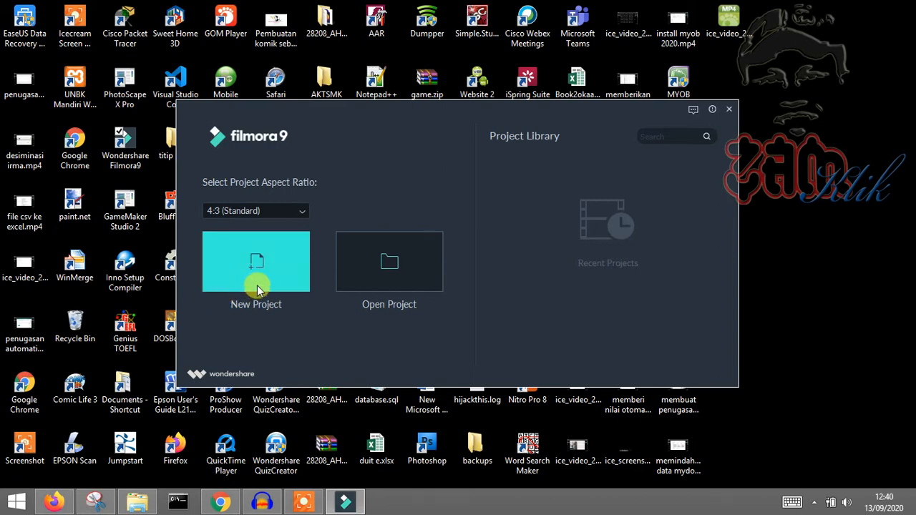
left_click(254, 211)
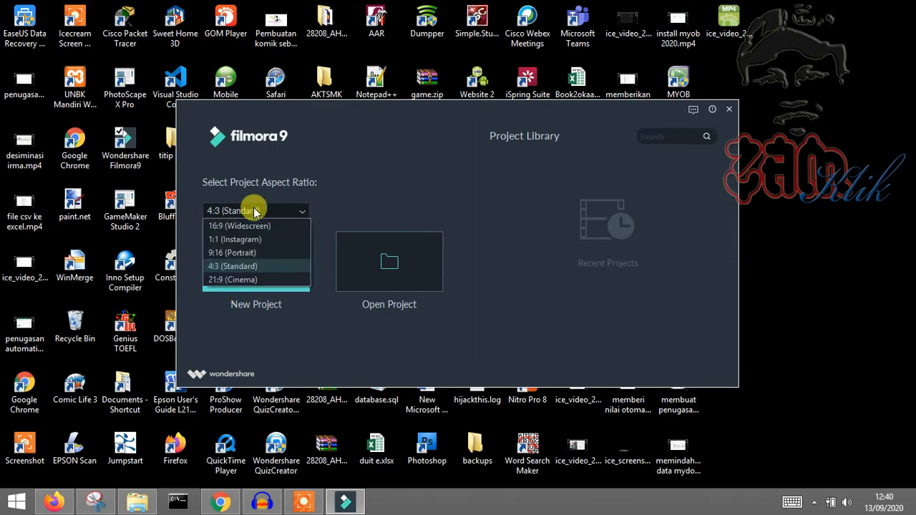
left_click(254, 212)
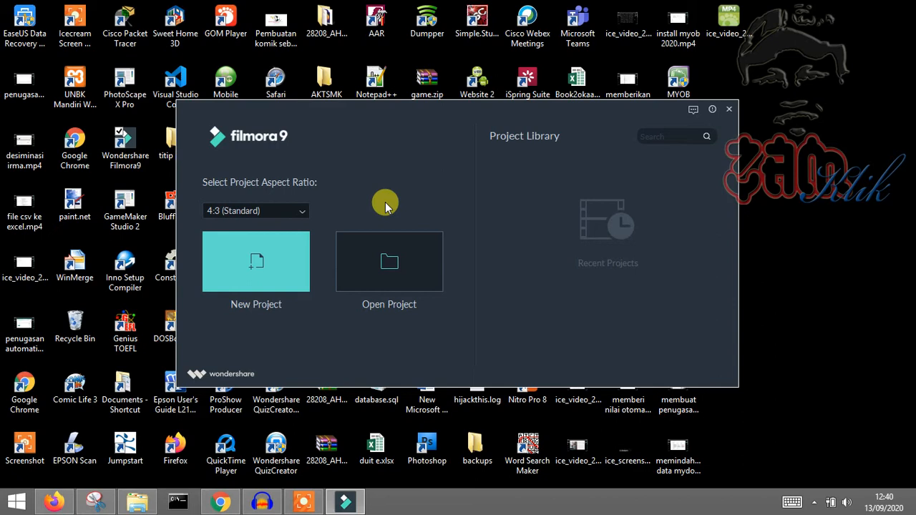
left_click(263, 265)
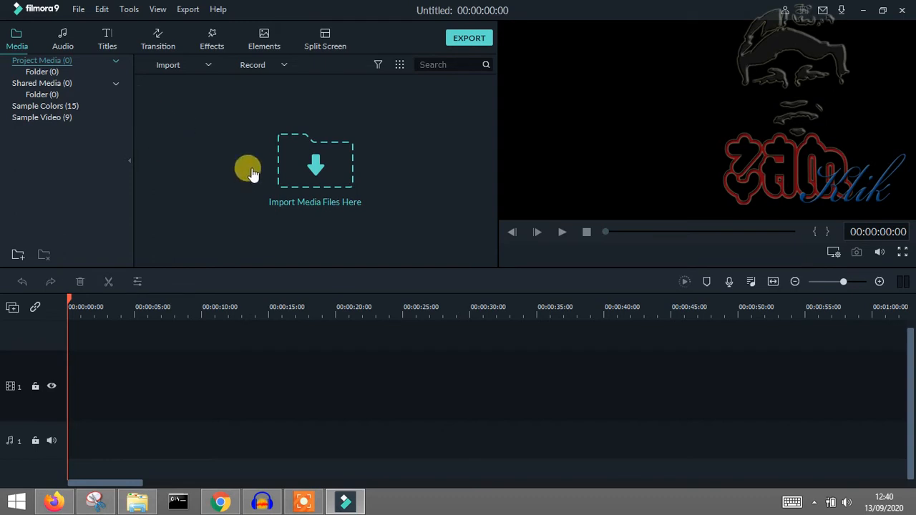
Import the video profile hsja 20192020.mp4 from the Documents folder into the project media
left_click(317, 174)
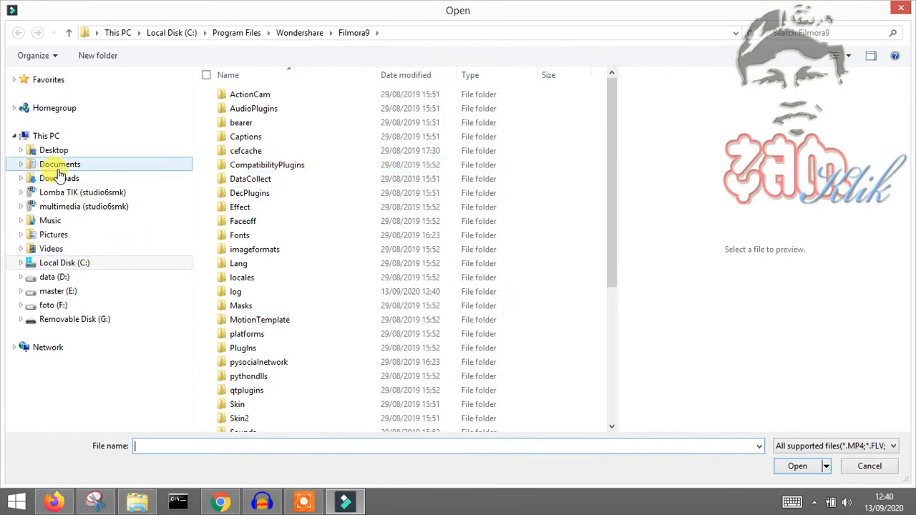
left_click(59, 171)
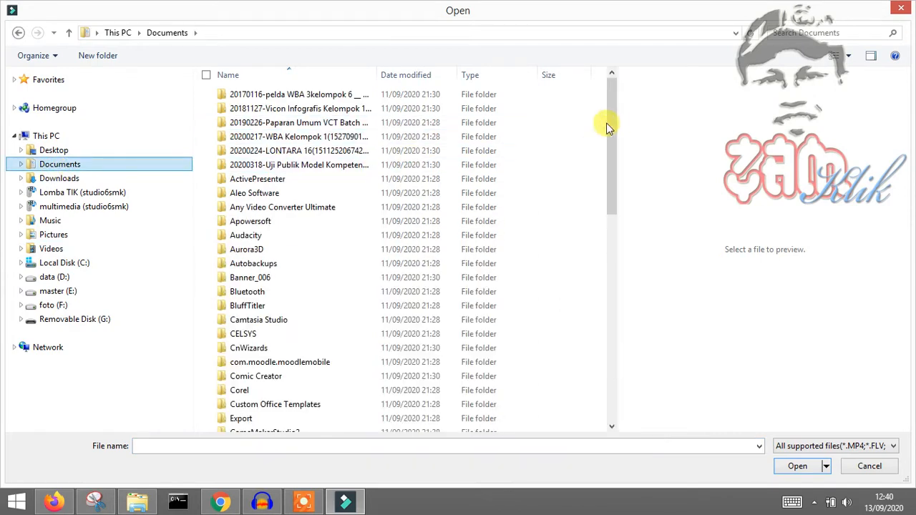
left_click_drag(607, 143, 594, 340)
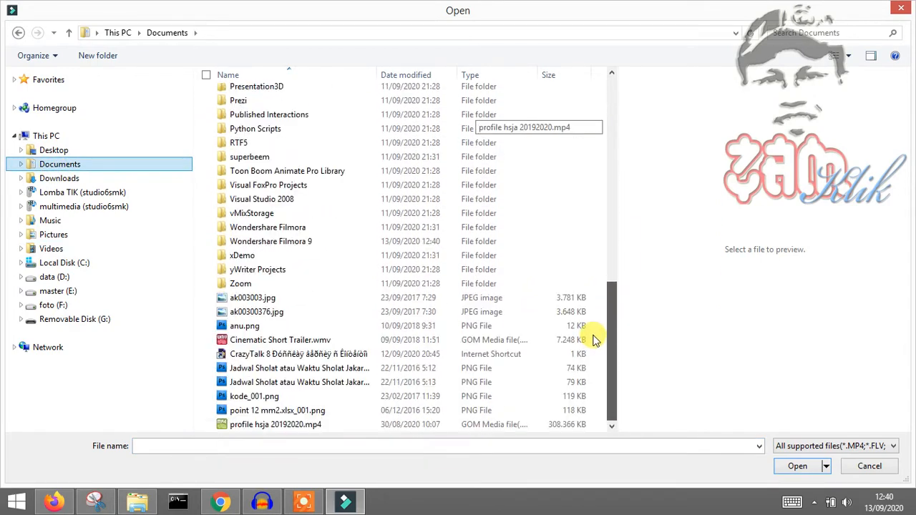
left_click(326, 428)
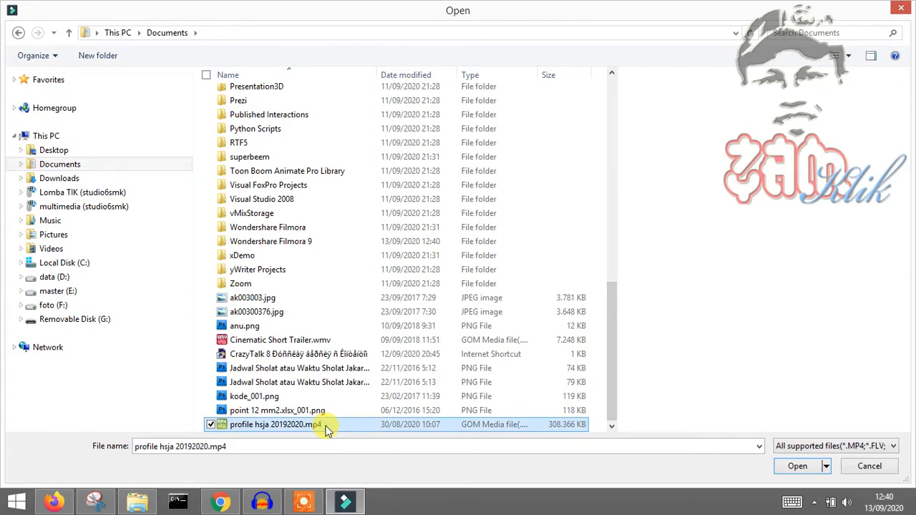
left_click(801, 467)
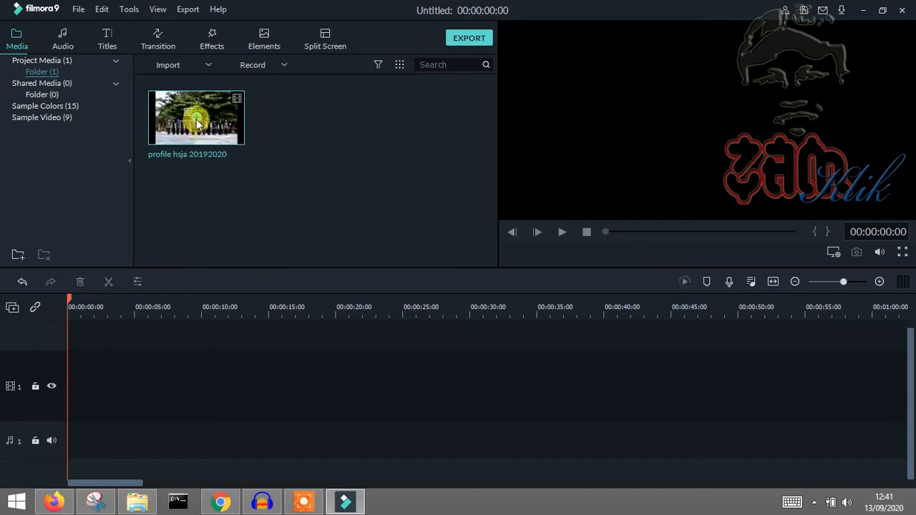
Add the profile hsja 20192020 clip to the timeline with project settings matched to the media, and preview its opening seconds
left_click_drag(209, 134, 91, 343)
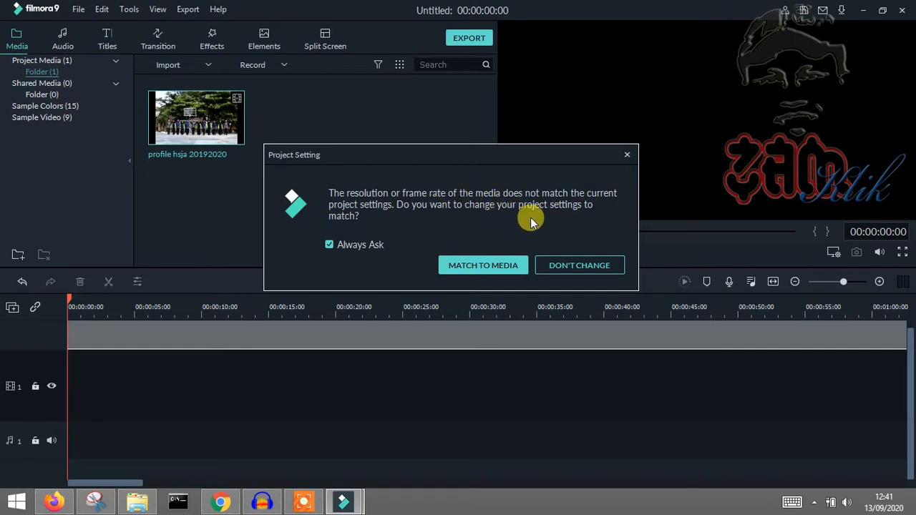
left_click(495, 267)
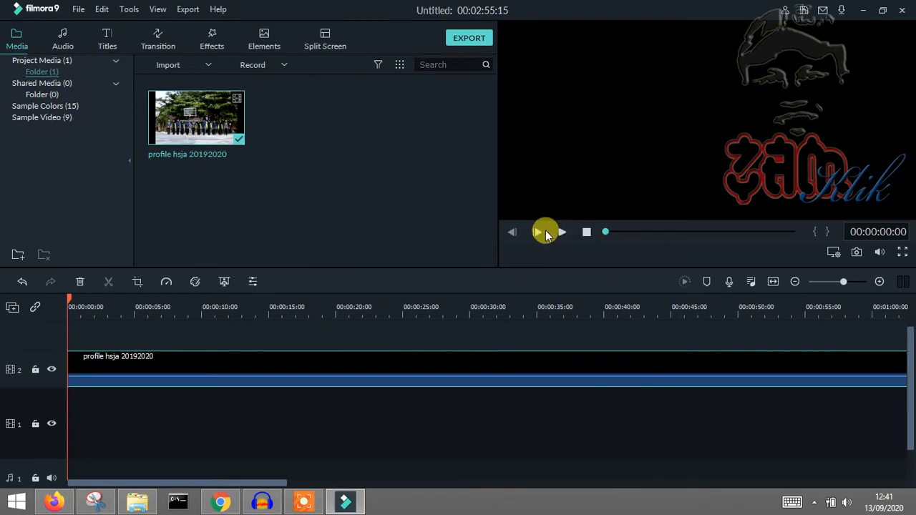
left_click(559, 232)
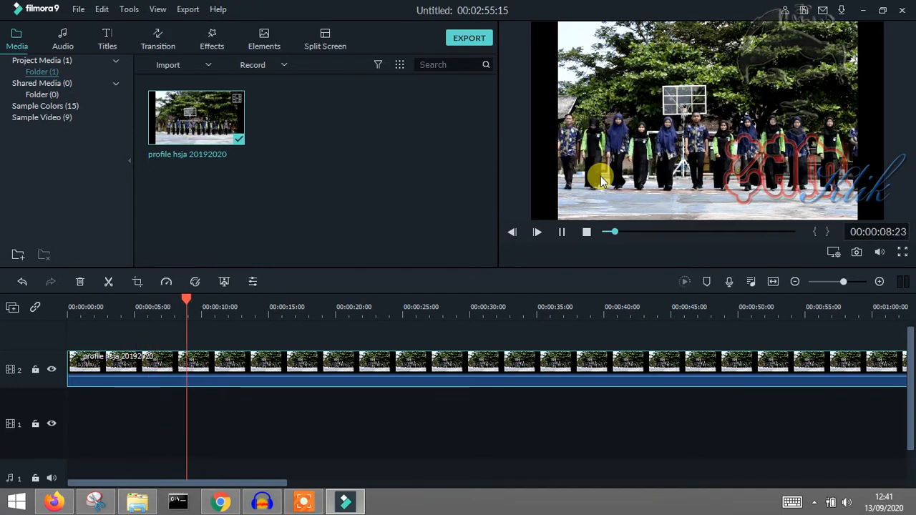
left_click(563, 231)
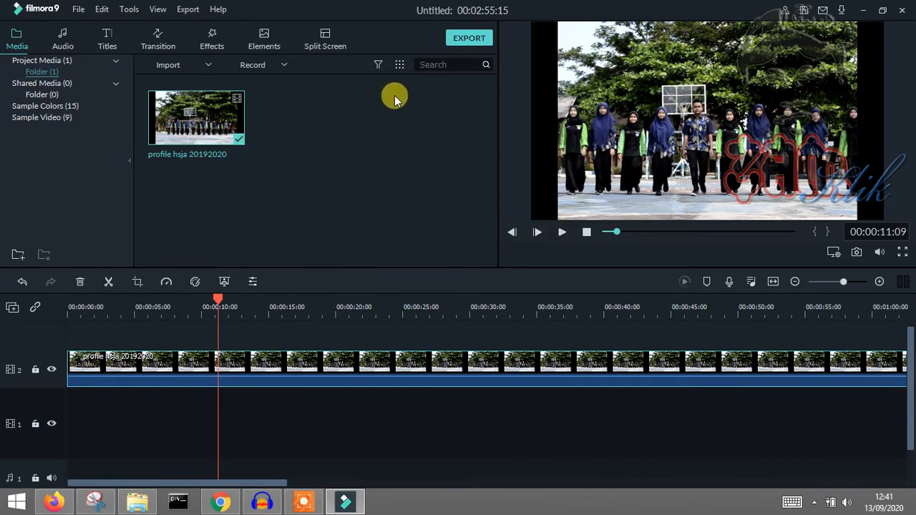
Delete the clip from the timeline, repeating the deletion after placing the clip there once more
right_click(259, 365)
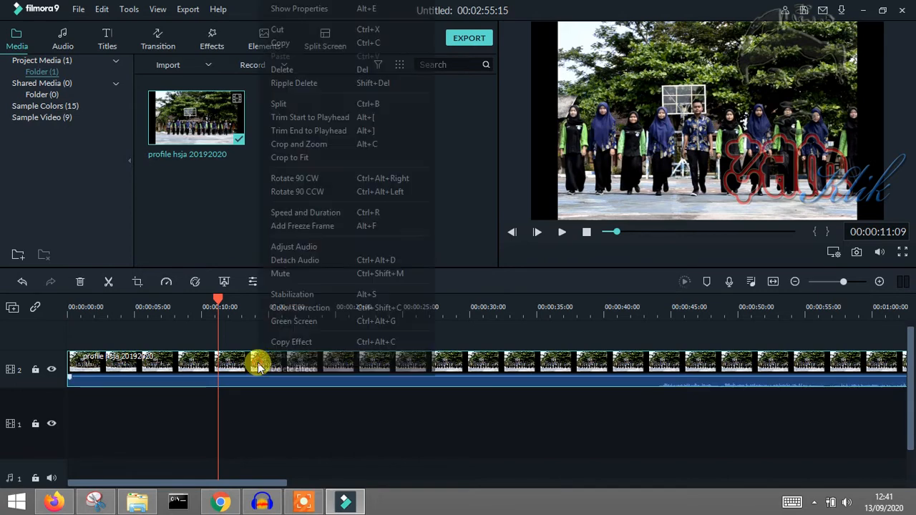
left_click(296, 74)
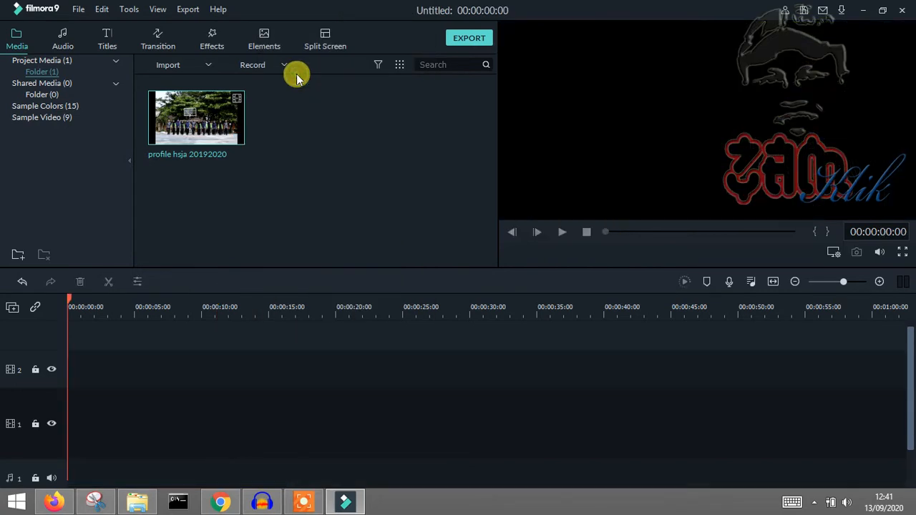
left_click_drag(129, 287, 172, 327)
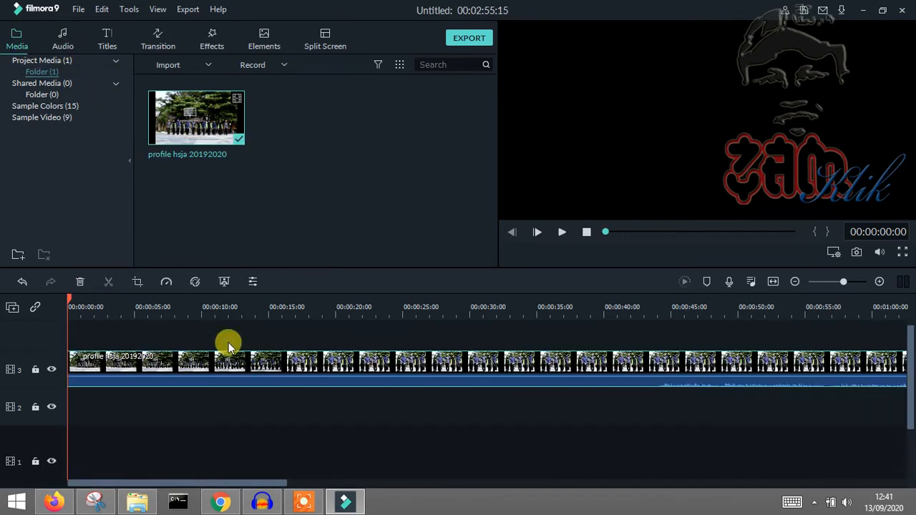
key("Delete")
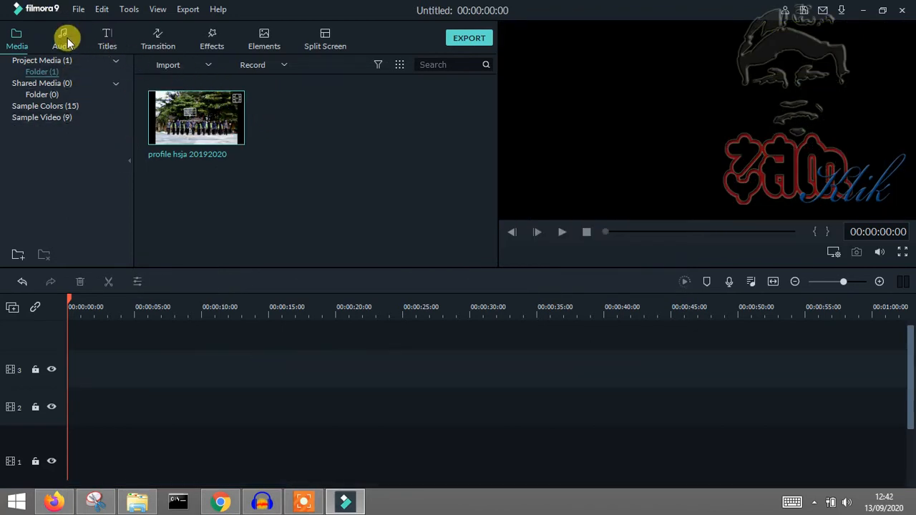
left_click(78, 9)
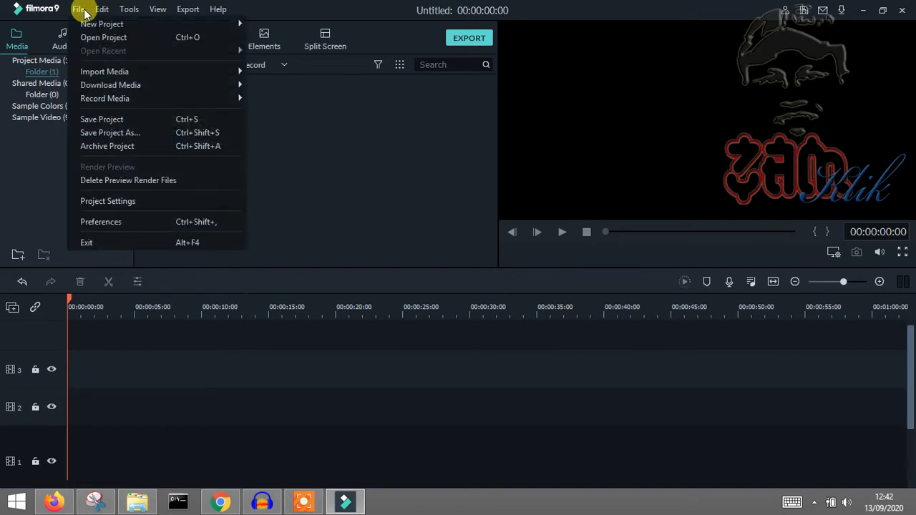
left_click(115, 216)
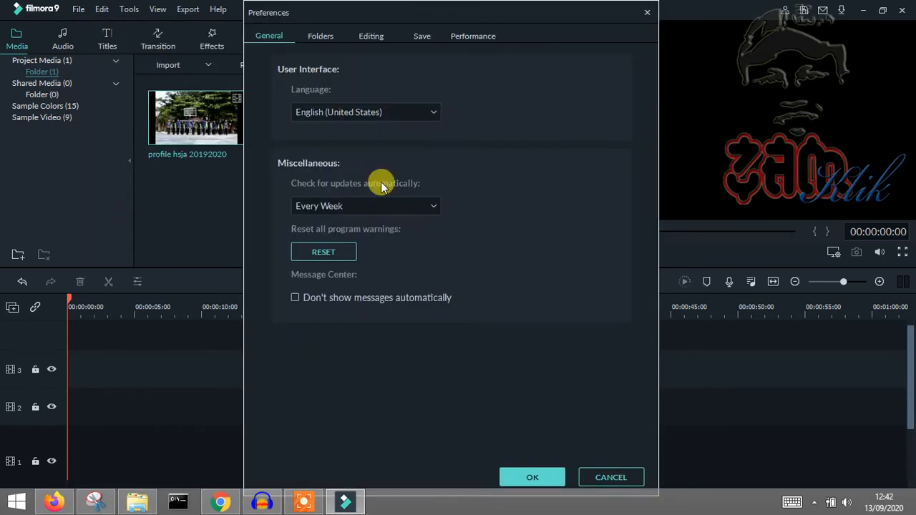
left_click(609, 477)
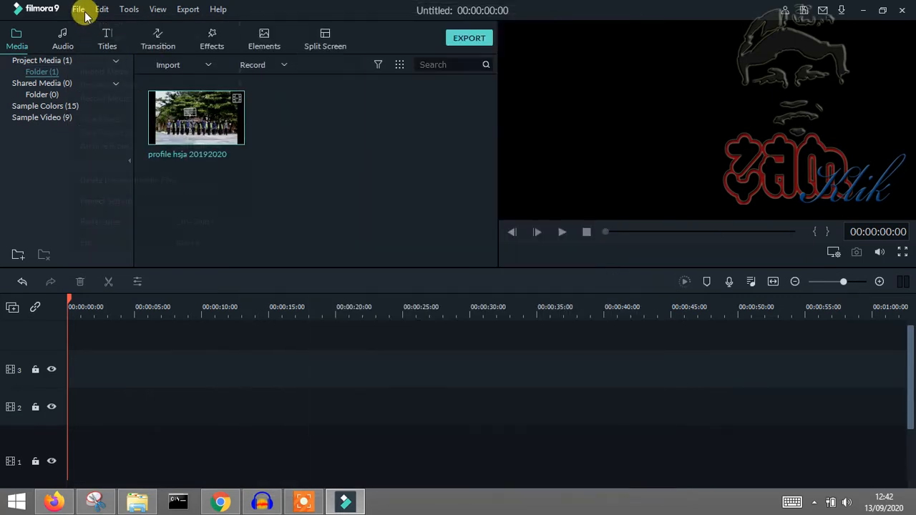
Open the project settings, choose the 4:3 (Standard) aspect ratio and look over the resolutions offered for it
left_click(80, 10)
left_click(114, 199)
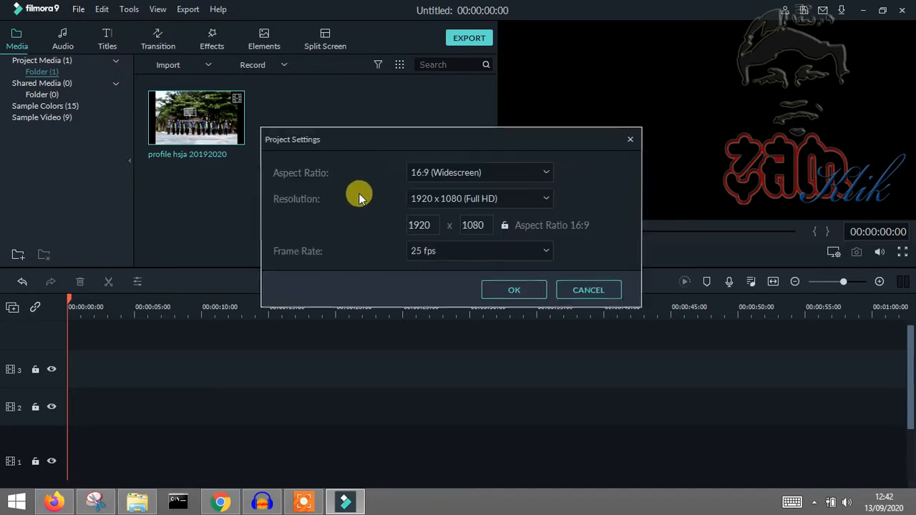
left_click(482, 174)
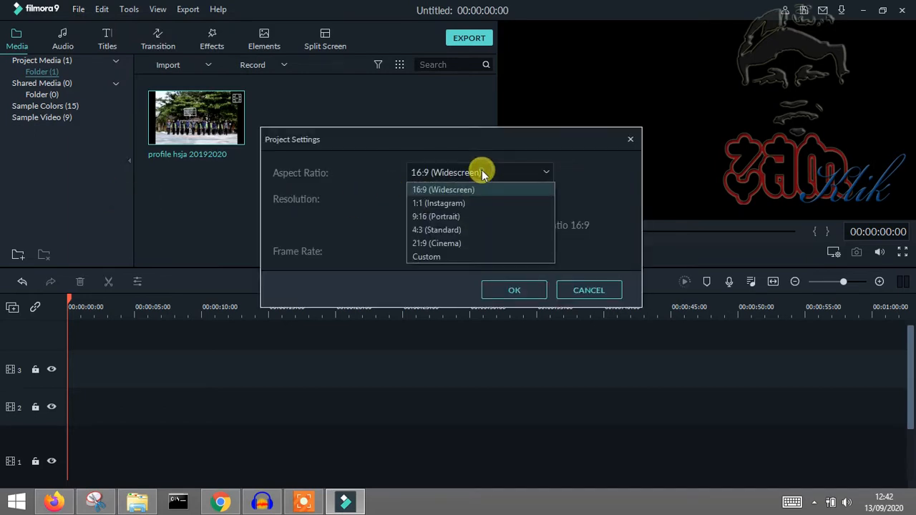
left_click(463, 229)
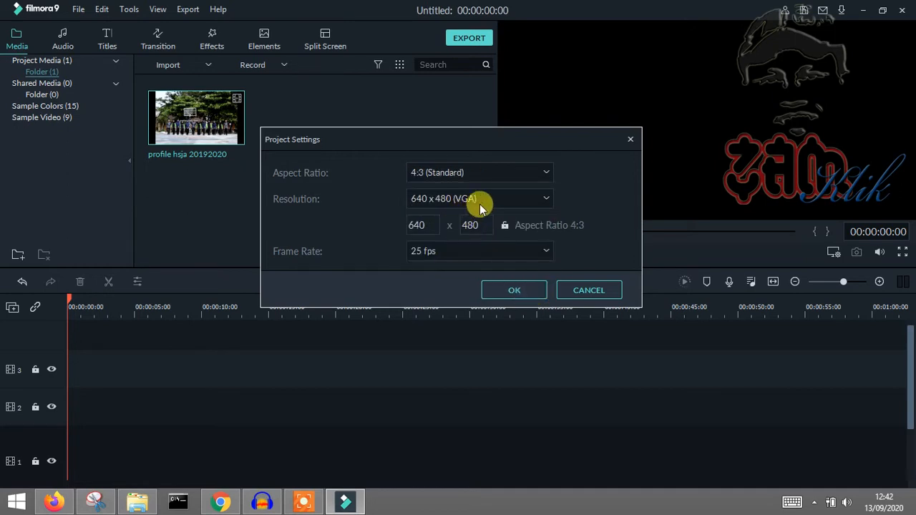
left_click(480, 205)
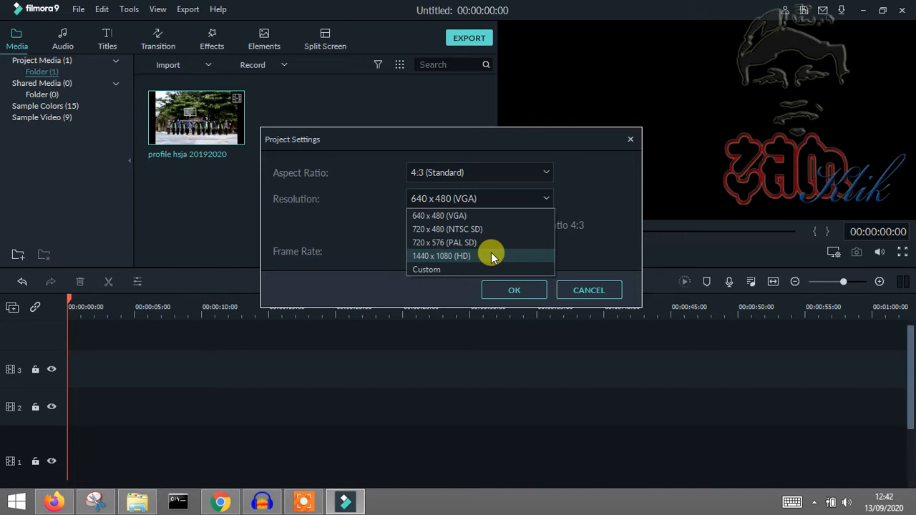
Set the project's aspect ratio back to 16:9 (Widescreen) and its resolution to 1280 x 720 (HD)
left_click(466, 174)
left_click(465, 174)
left_click(469, 200)
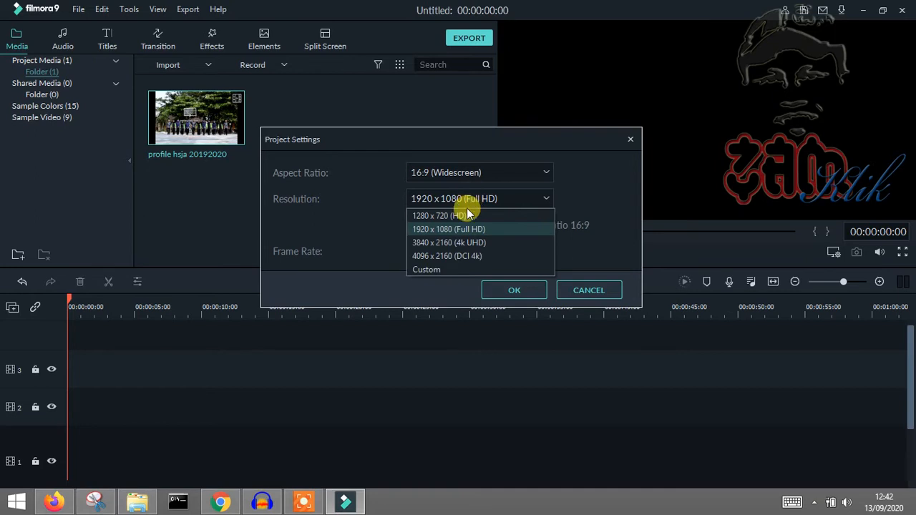
left_click(461, 215)
left_click(465, 175)
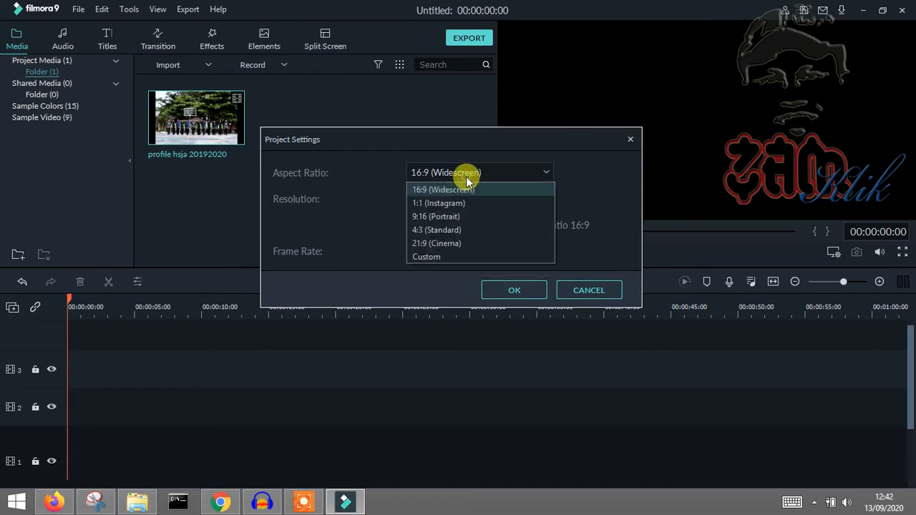
left_click(467, 175)
left_click(467, 176)
left_click(466, 175)
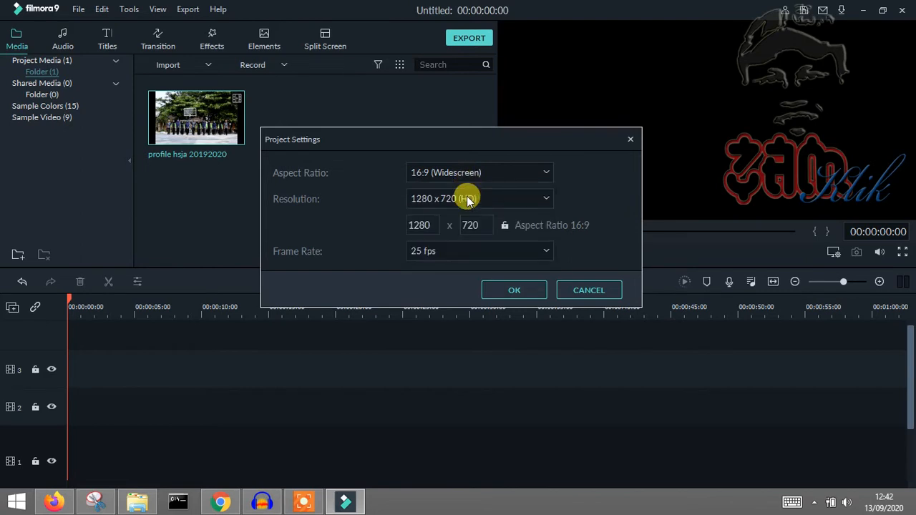
Keep the resolution at 1280 x 720 (HD), set the frame rate to 30 fps and apply the project settings
left_click(466, 199)
left_click(464, 217)
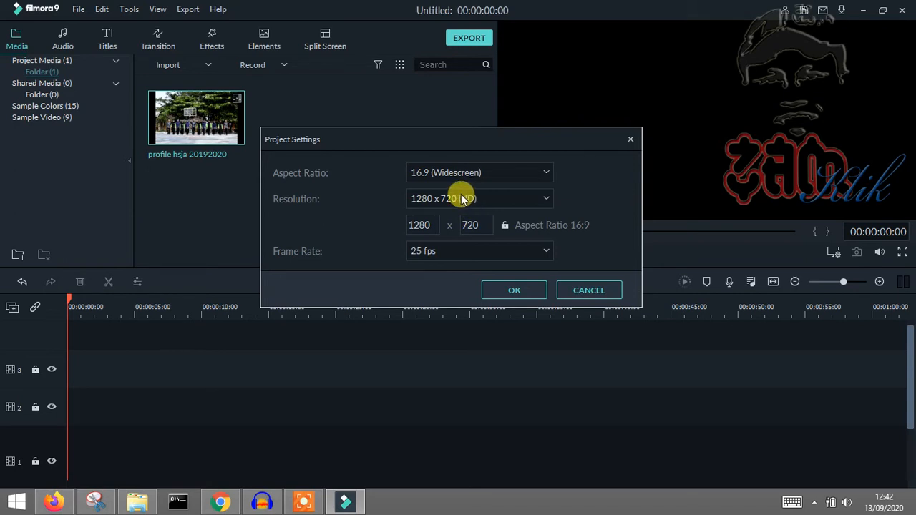
left_click(487, 257)
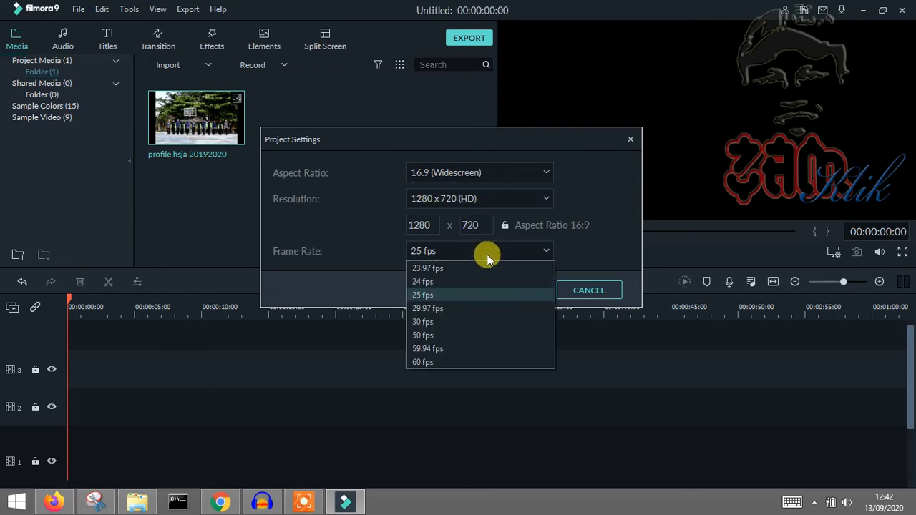
left_click(446, 323)
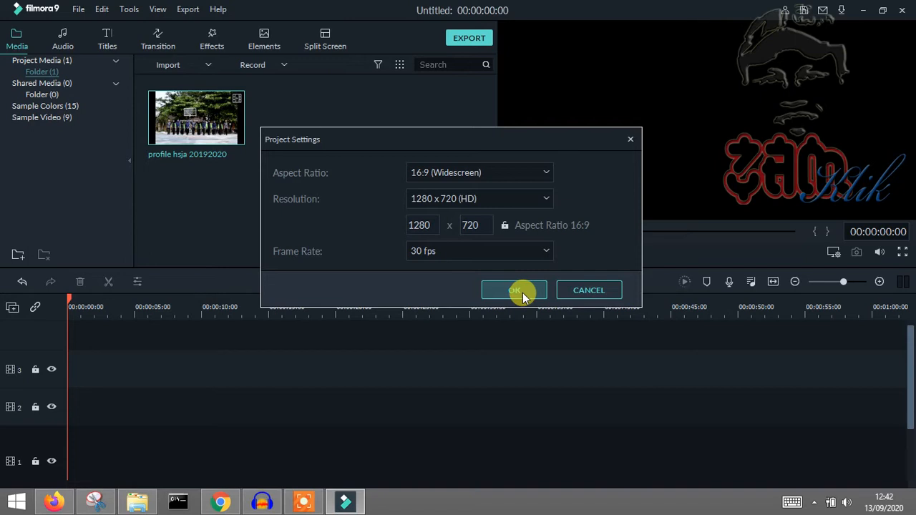
left_click(522, 293)
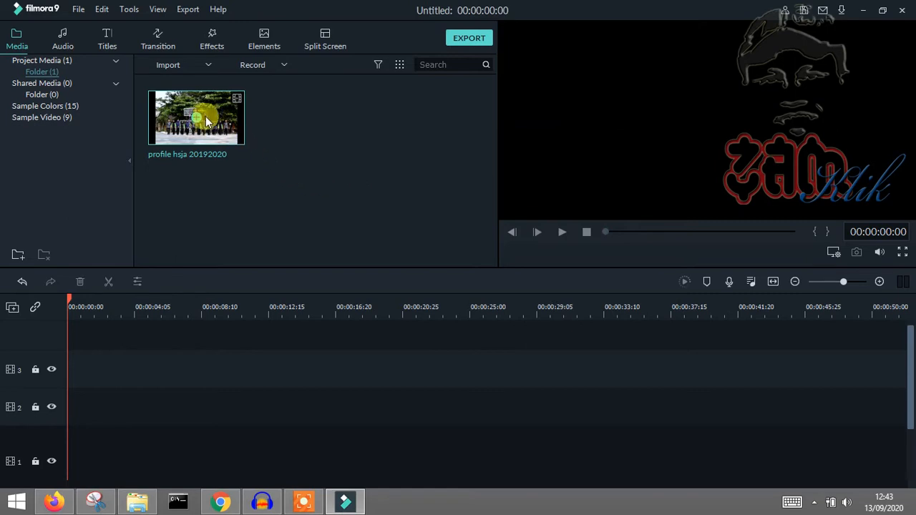
Place the profile hsja 20192020 clip at the start of the timeline, keeping the current project settings instead of matching them to the media
left_click_drag(206, 115, 60, 342)
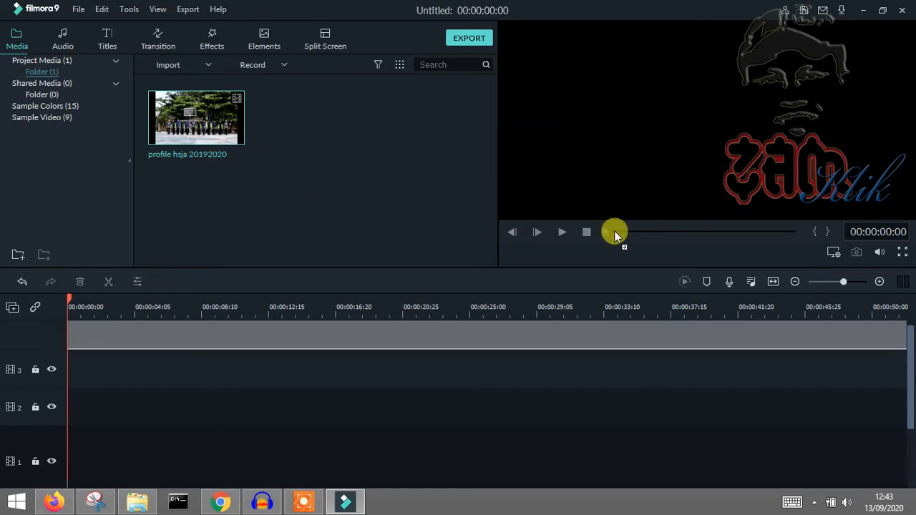
left_click_drag(614, 230, 609, 229)
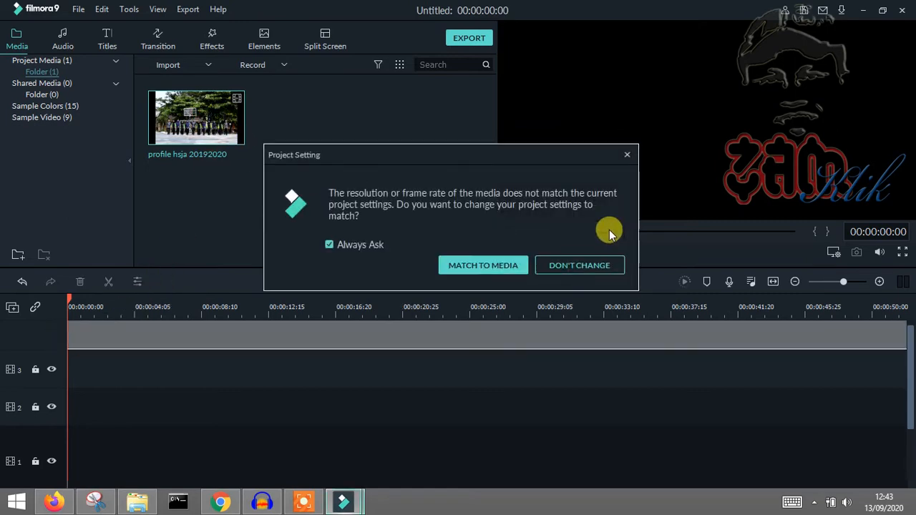
left_click(580, 266)
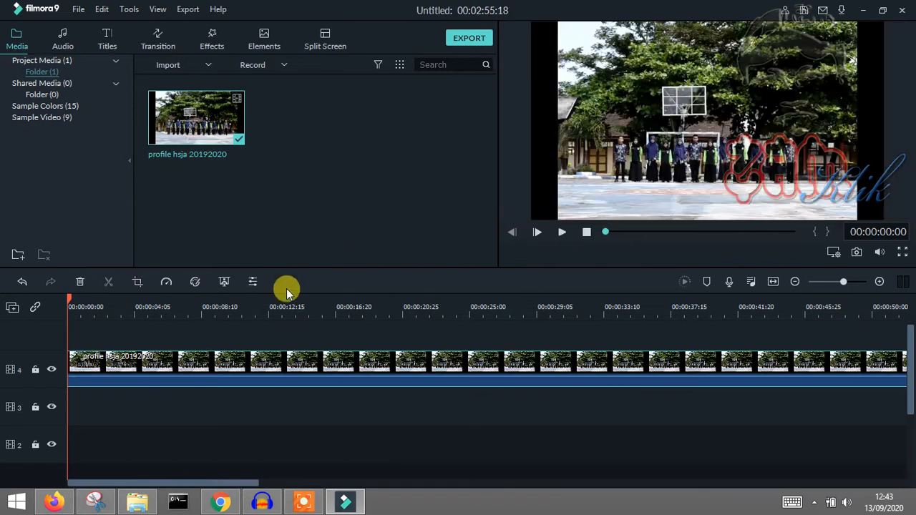
Stretch the clip horizontally past both sides of the preview frame to push its black side bars out of view
left_click(682, 127)
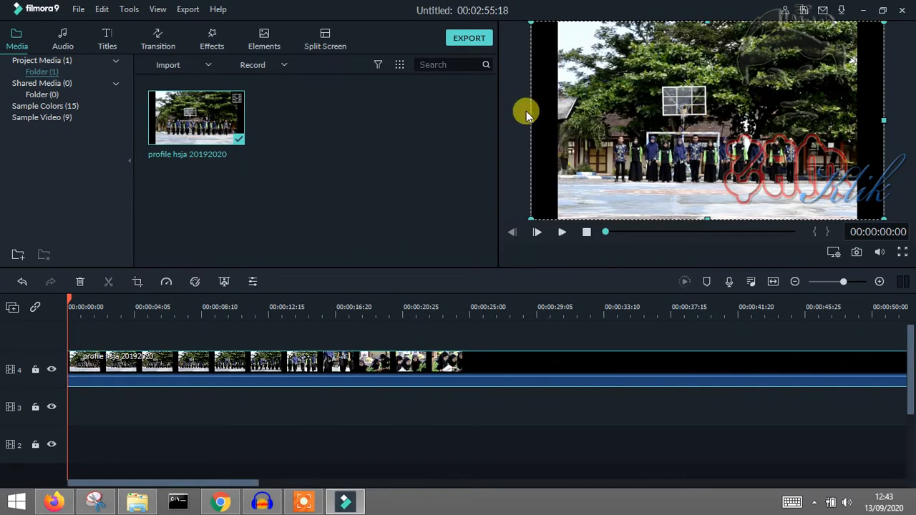
left_click_drag(530, 123, 493, 123)
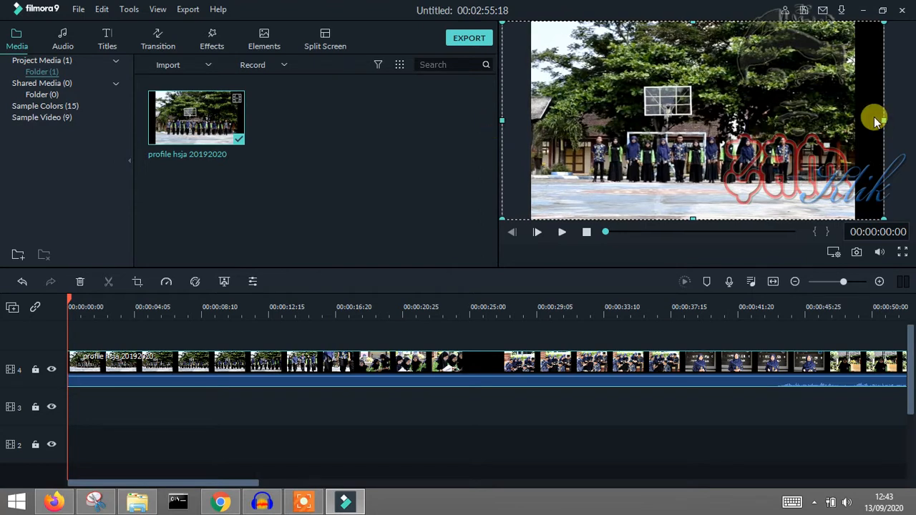
left_click_drag(886, 118, 911, 118)
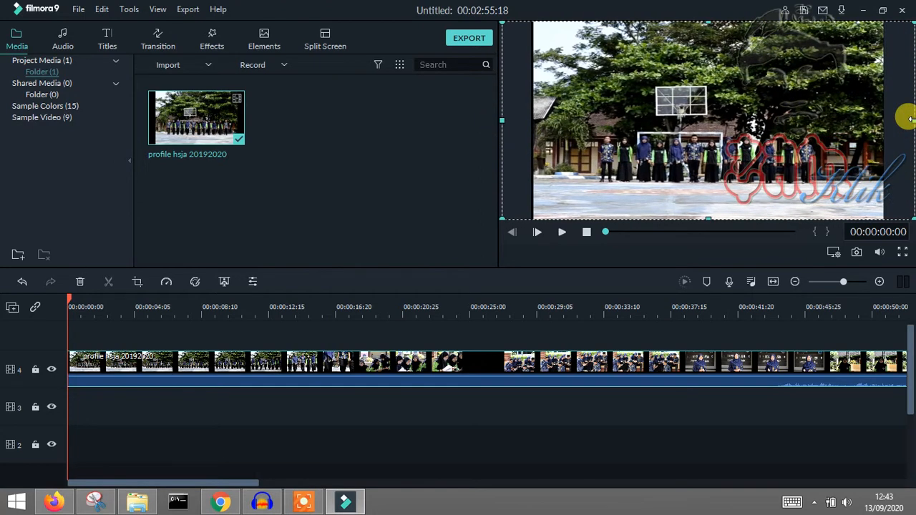
Play the stretched clip, skipping ahead to about 35 and 41 seconds to check the picture, and pause it
left_click(564, 232)
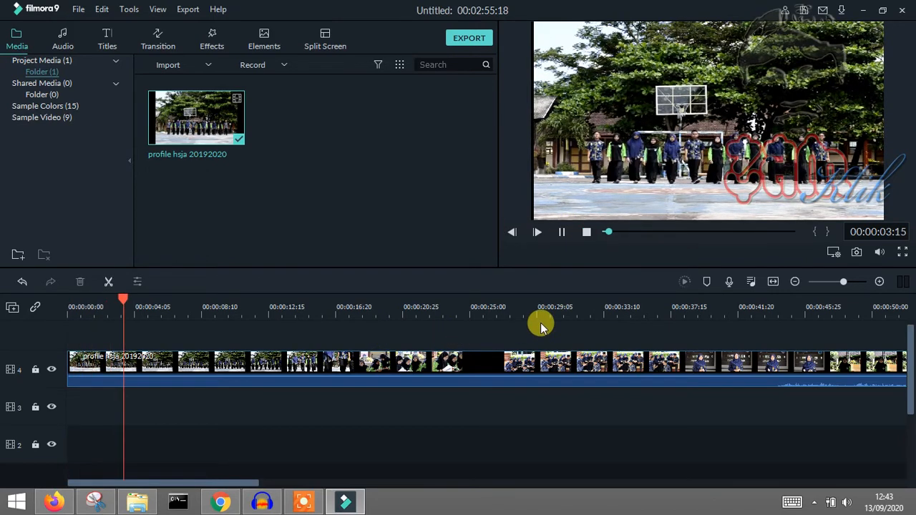
left_click_drag(506, 296, 642, 300)
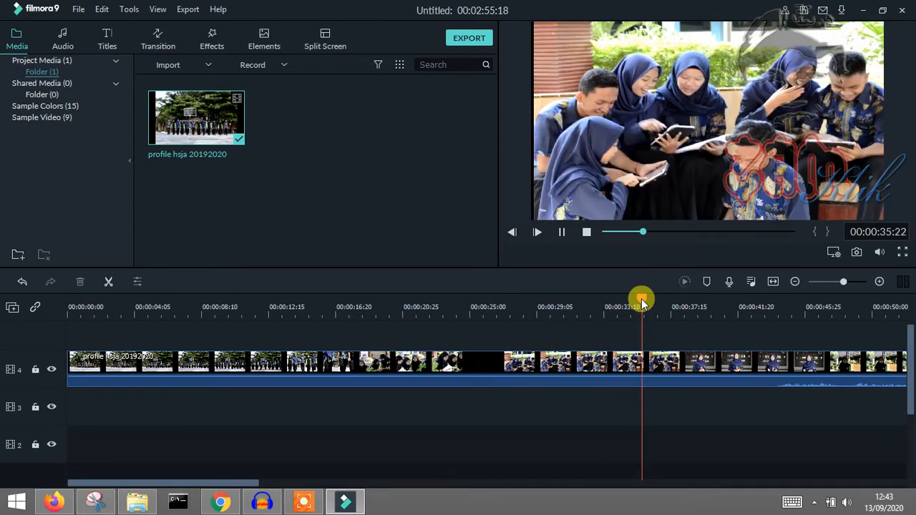
left_click(731, 311)
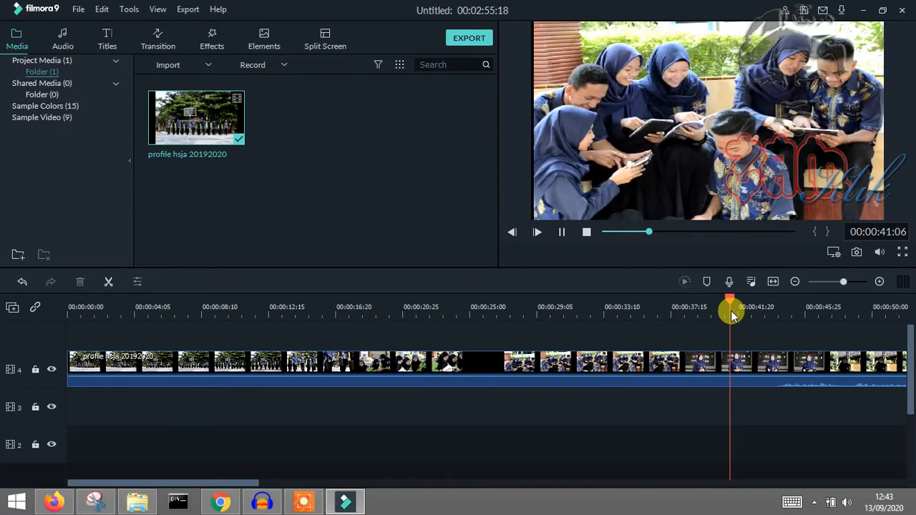
left_click(366, 484)
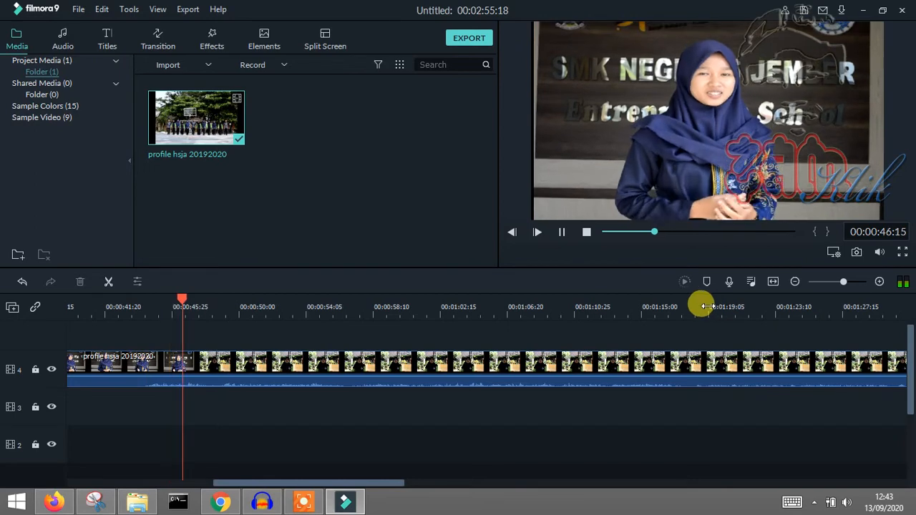
left_click(561, 232)
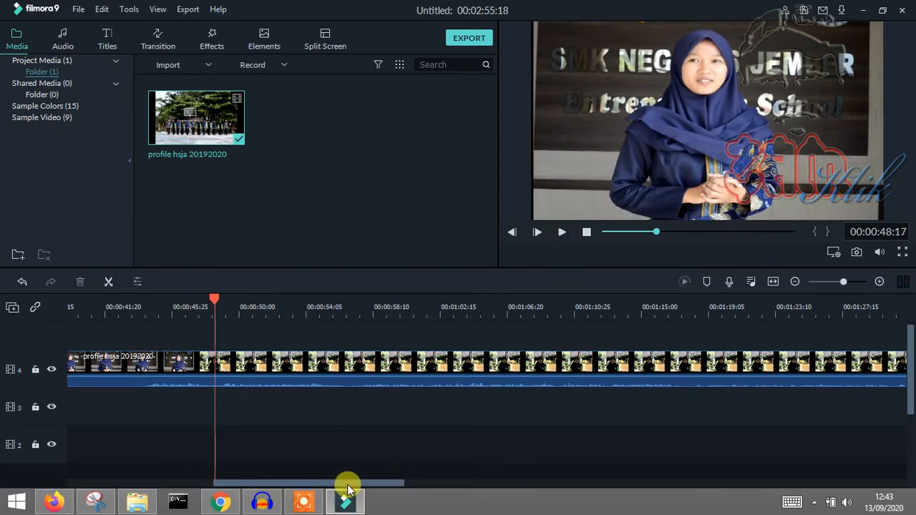
Return the playhead to the very start of the timeline at 00:00:00:00
left_click_drag(348, 486, 57, 477)
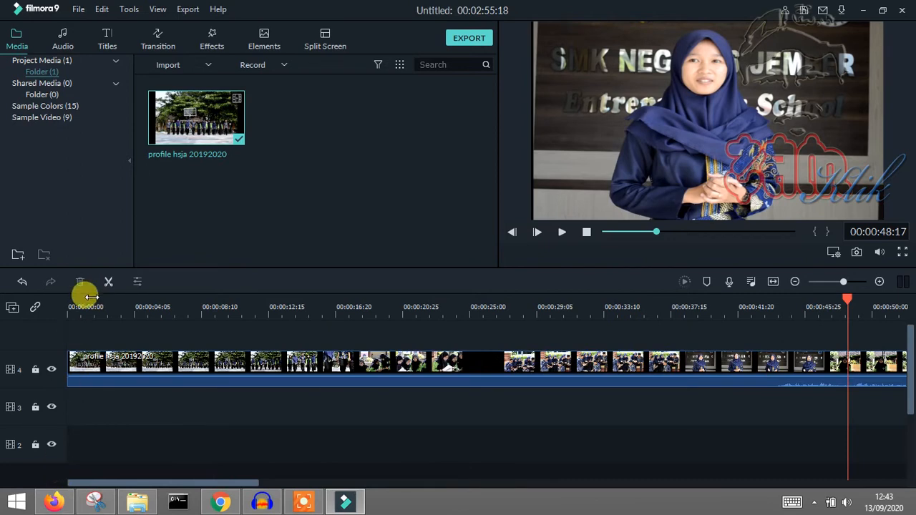
left_click(77, 301)
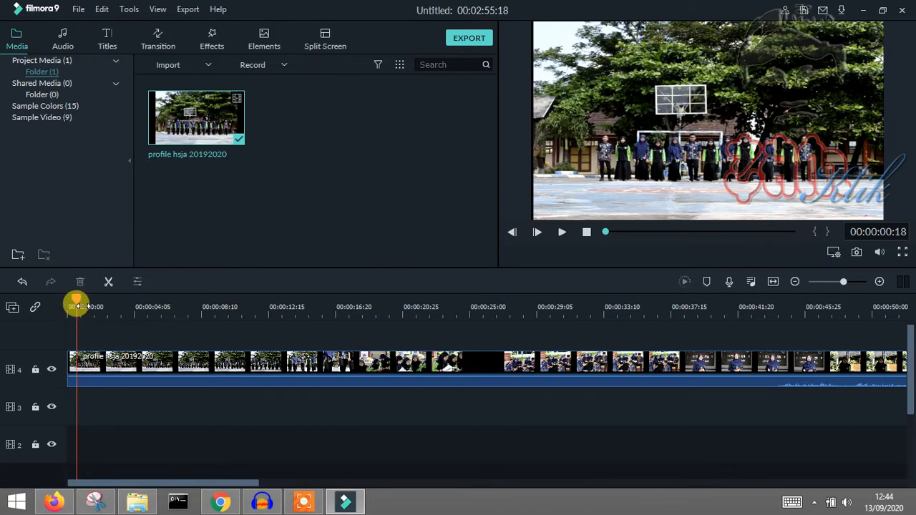
left_click_drag(76, 298, 45, 299)
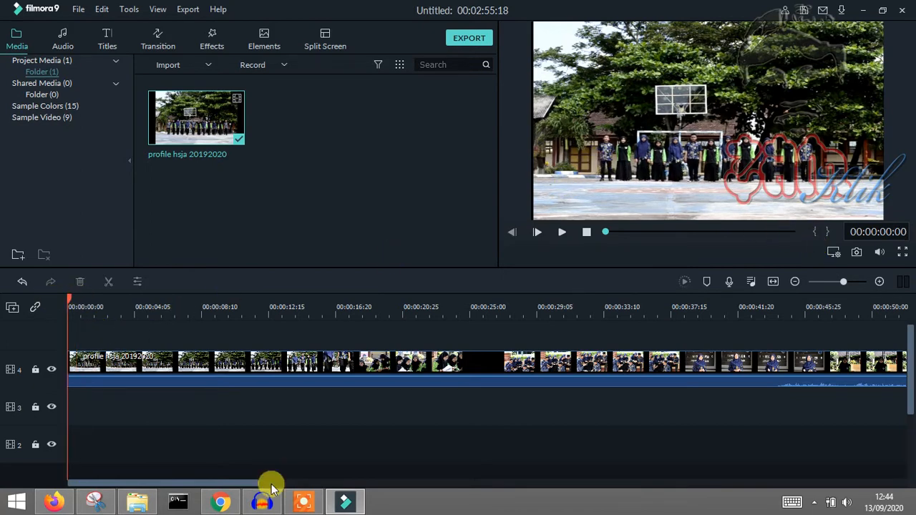
left_click_drag(225, 484, 129, 472)
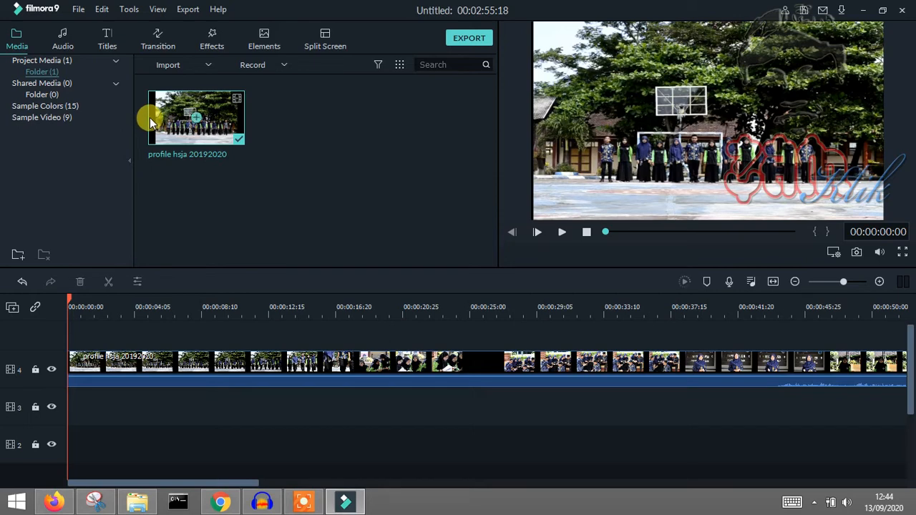
Look through the title presets, examining the Openers from first to last and the Titles and Subtitles categories
left_click(108, 41)
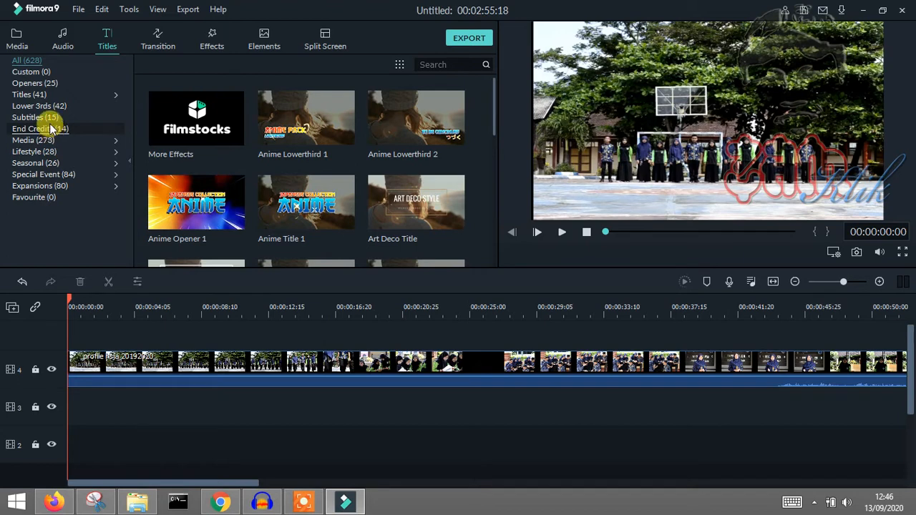
left_click(30, 84)
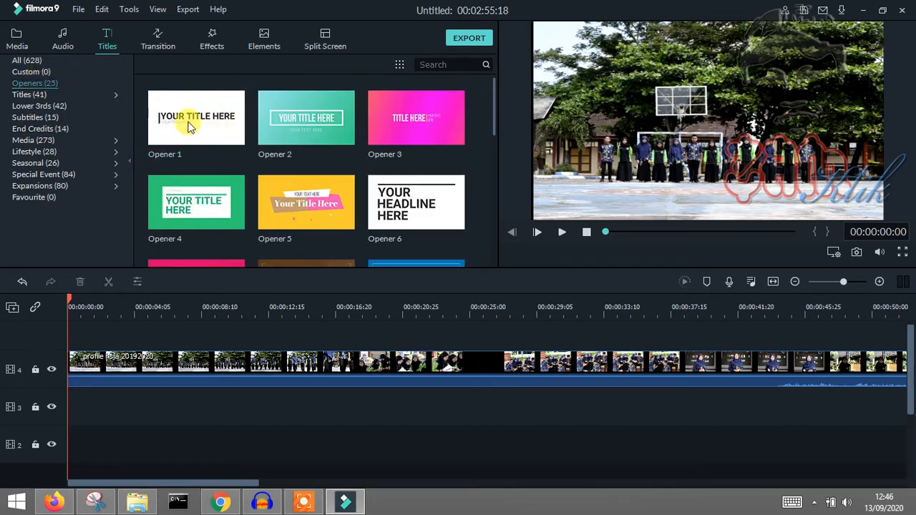
scroll(419, 175, "down", 6)
scroll(424, 184, "down", 3)
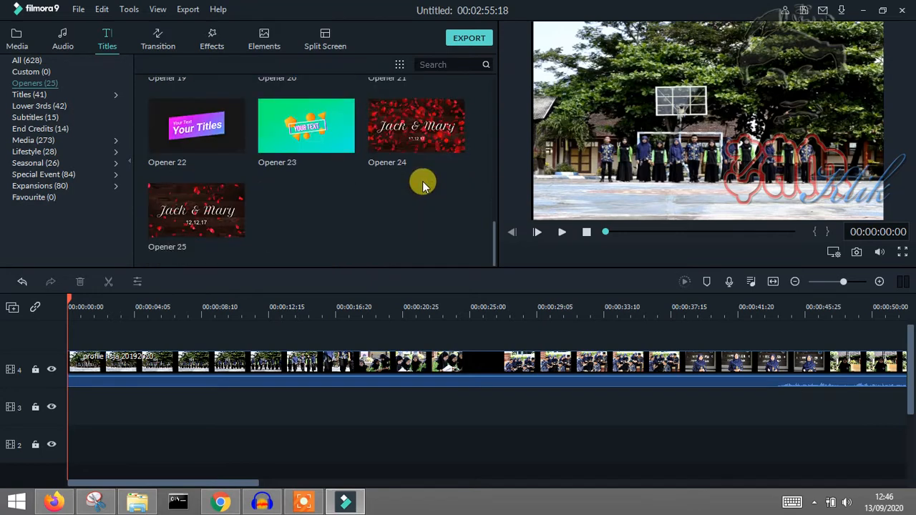
scroll(424, 184, "up", 10)
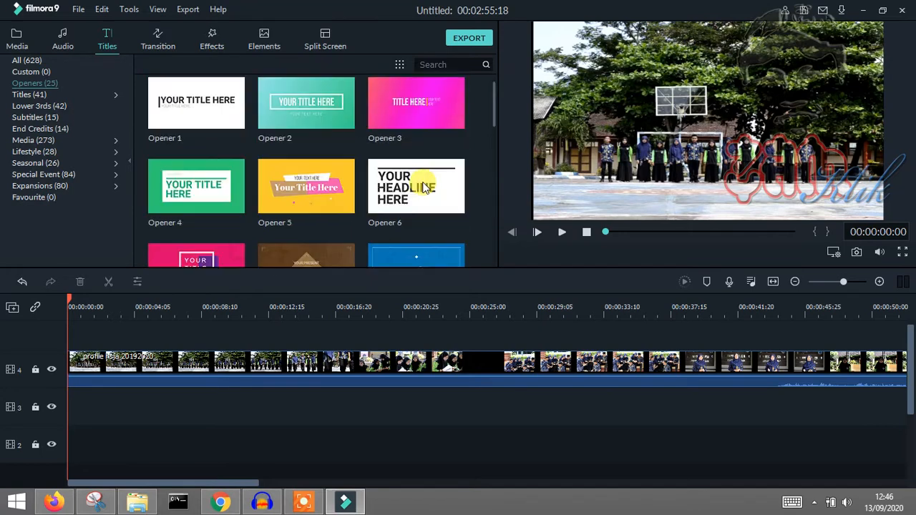
left_click(114, 97)
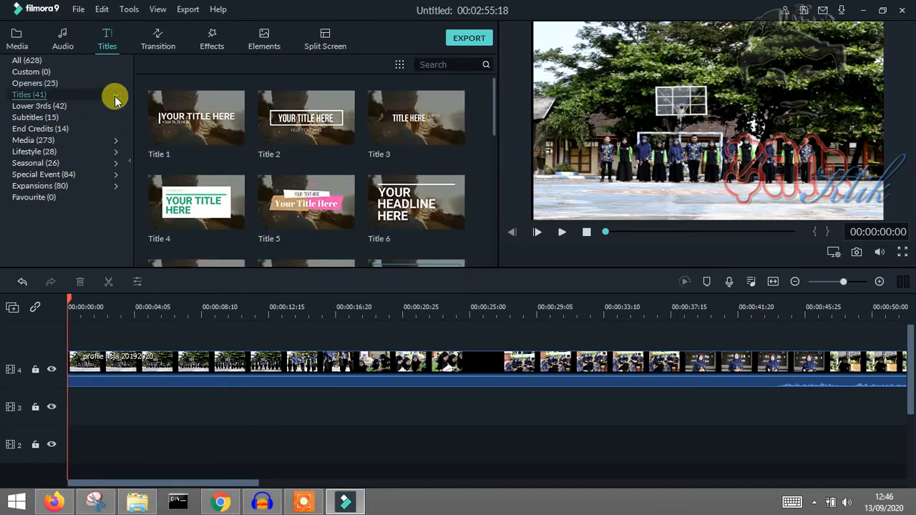
left_click(62, 119)
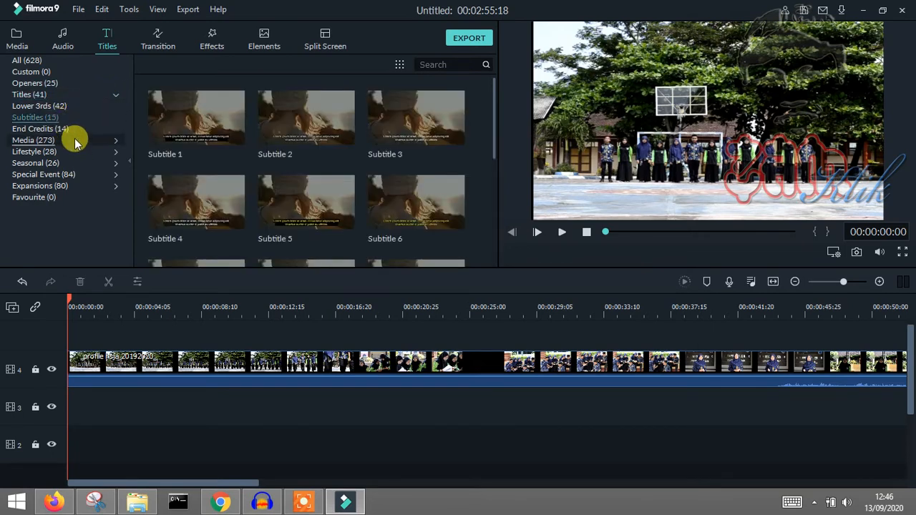
Expand the Media title category and examine its Gaming, News, Sf, Japanese, Education and Doodle presets
left_click(103, 141)
left_click(112, 142)
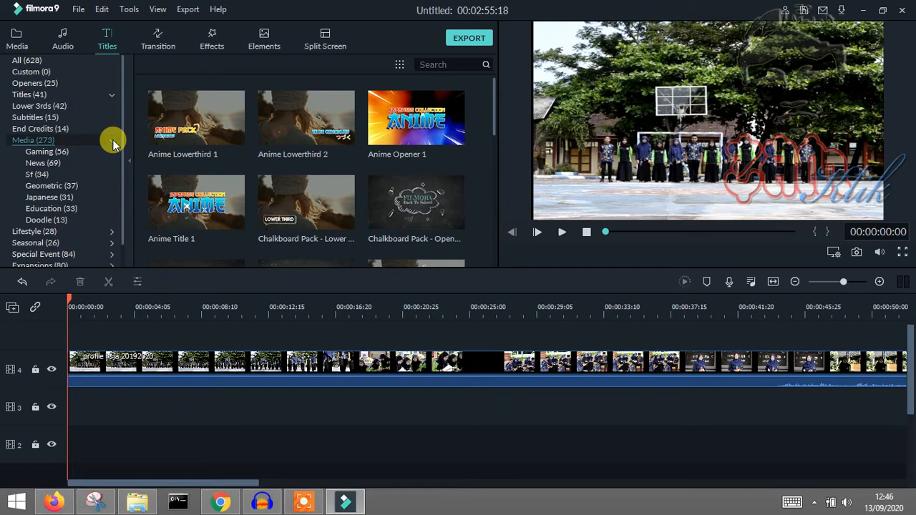
left_click(57, 151)
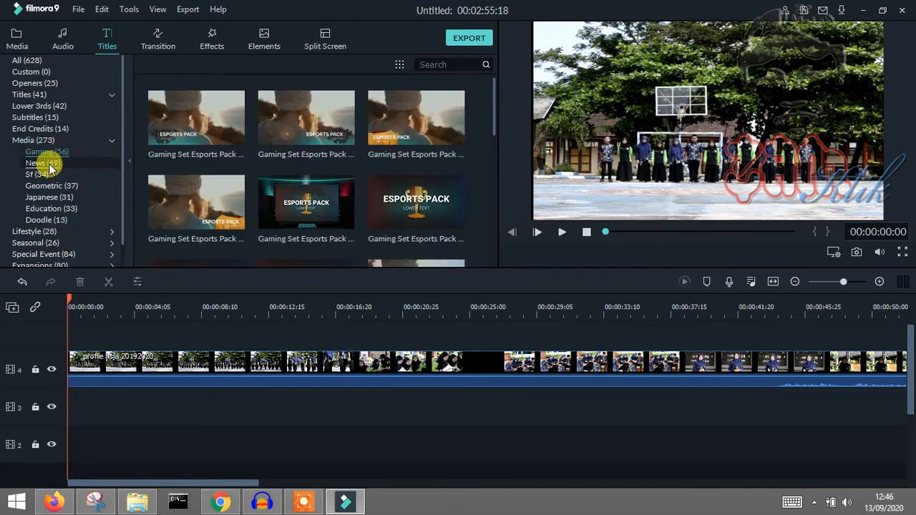
left_click(37, 164)
left_click(40, 176)
left_click(45, 195)
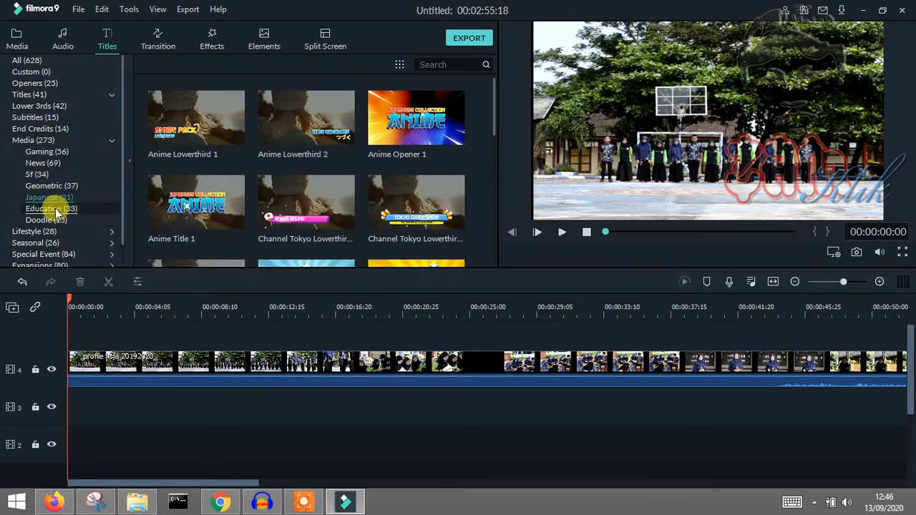
left_click(55, 208)
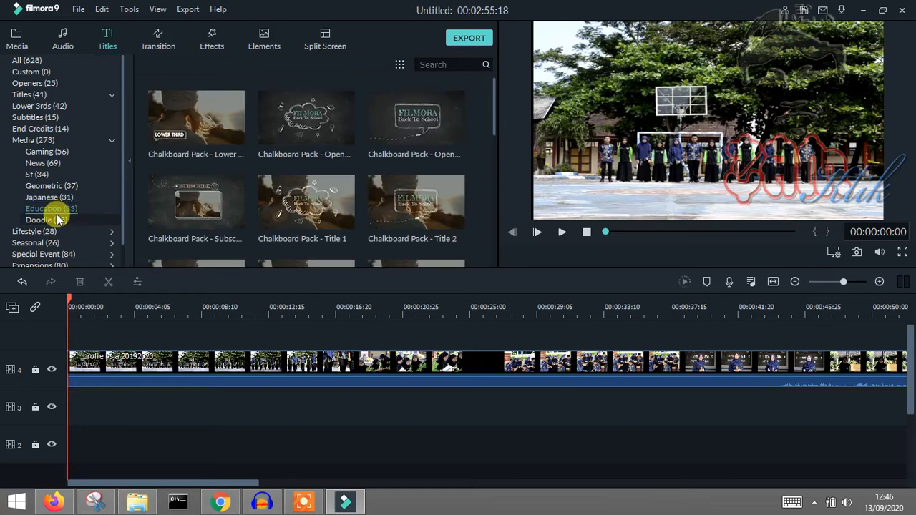
left_click(57, 220)
left_click(57, 208)
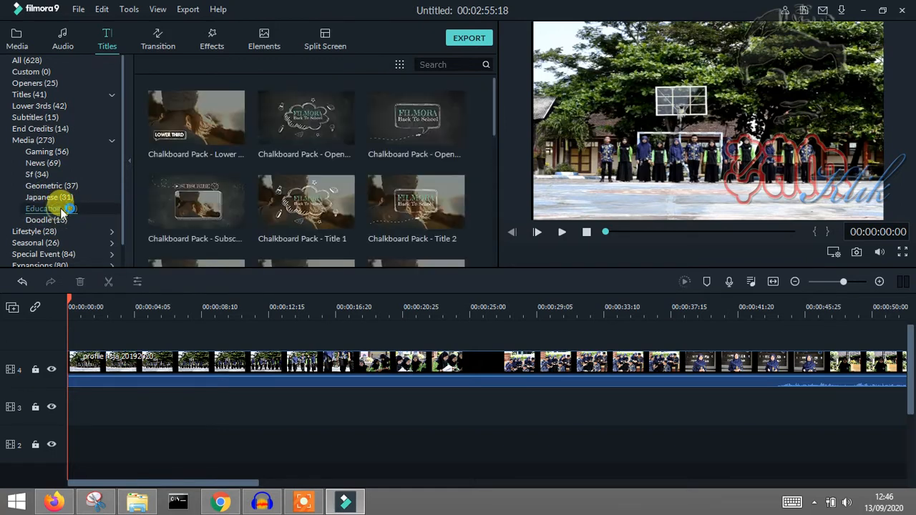
scroll(77, 214, "down", 1)
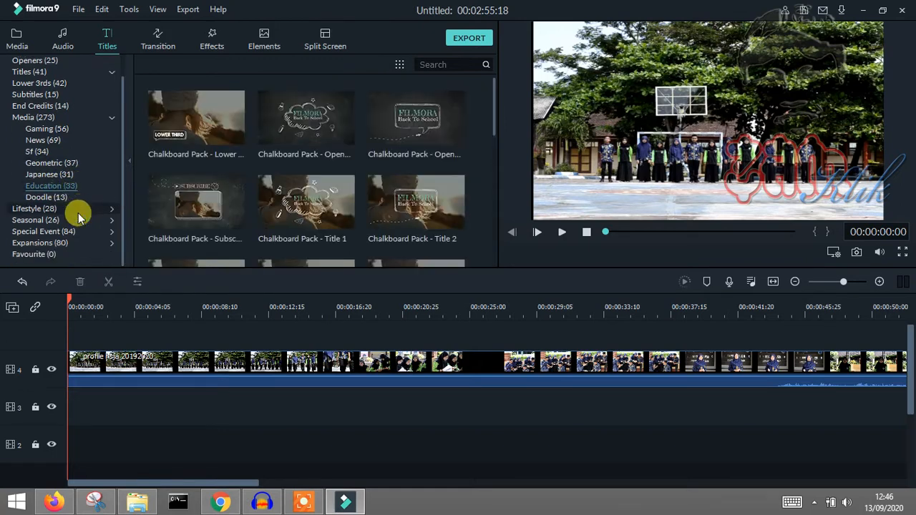
Examine the Expansions and Special Event title presets and expand the Special Event subcategories
left_click(50, 244)
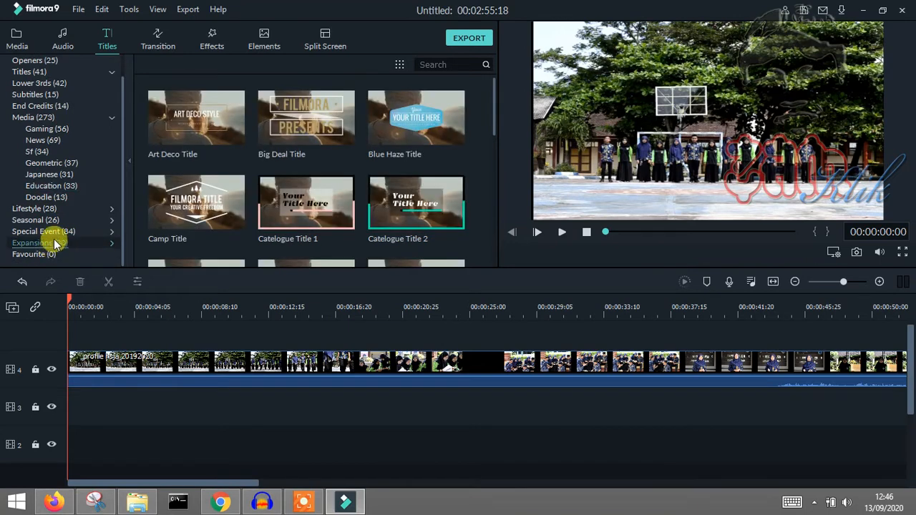
left_click(60, 233)
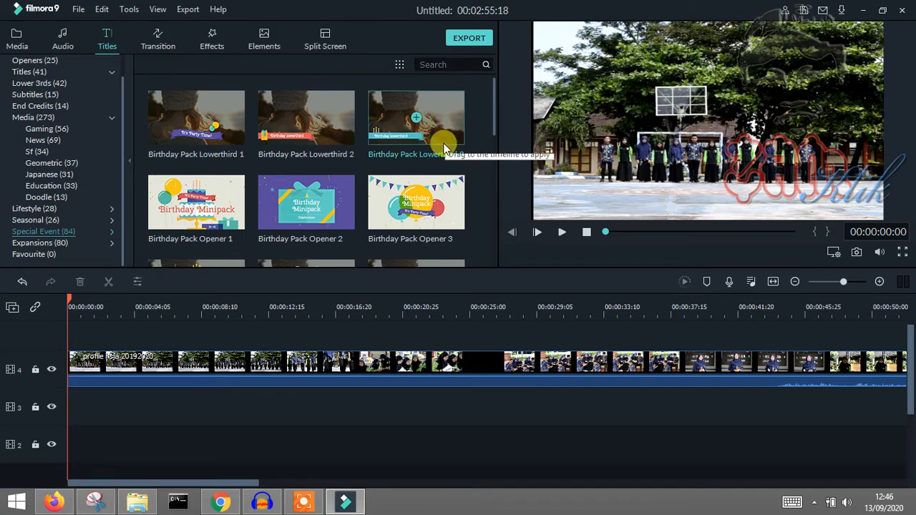
left_click(108, 232)
scroll(100, 231, "down", 1)
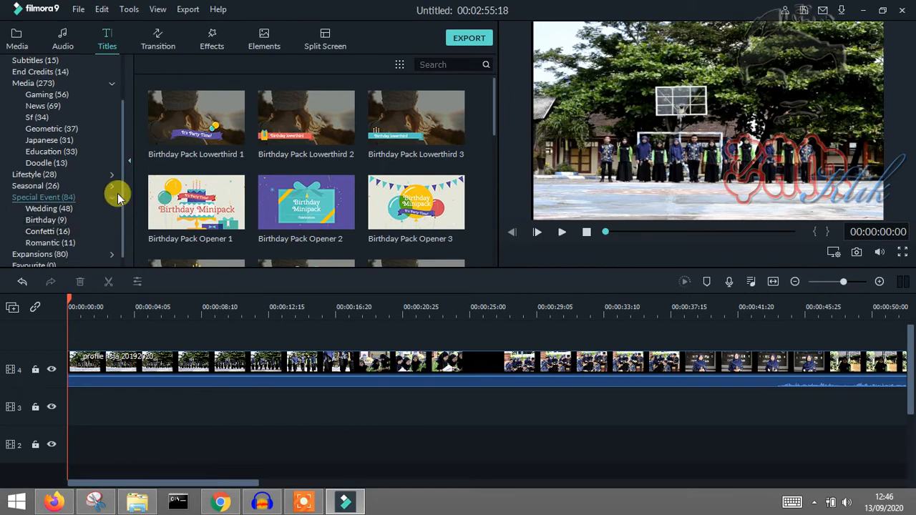
scroll(113, 188, "up", 1)
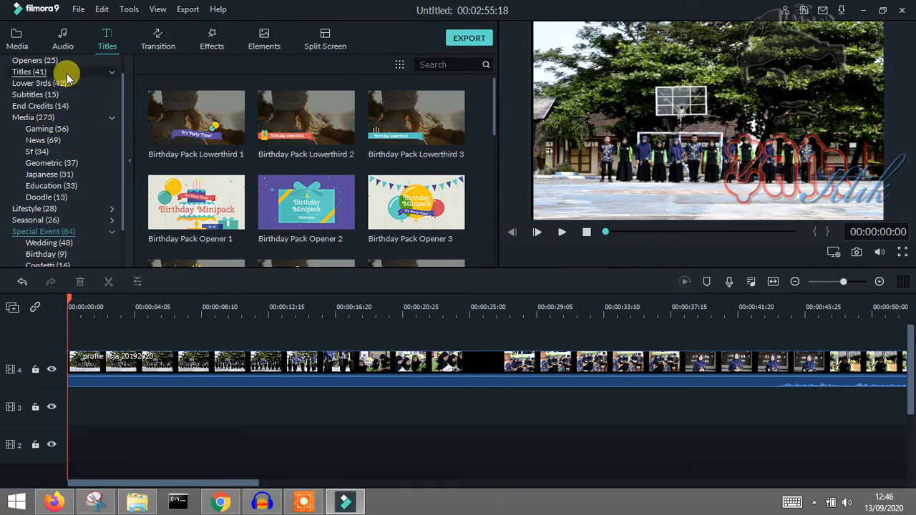
Add the Education Kids Pack - Opener 1 title from the Media category's Education presets at the start of the timeline
left_click(105, 74)
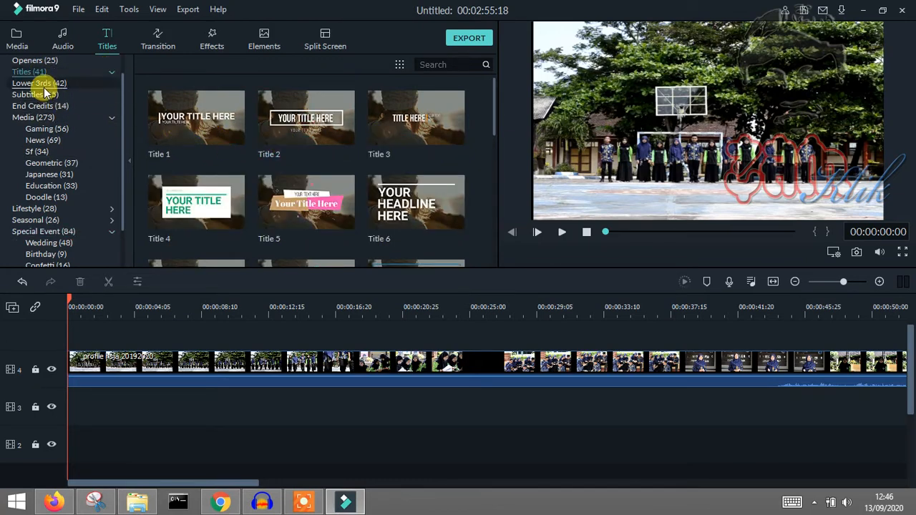
left_click(37, 61)
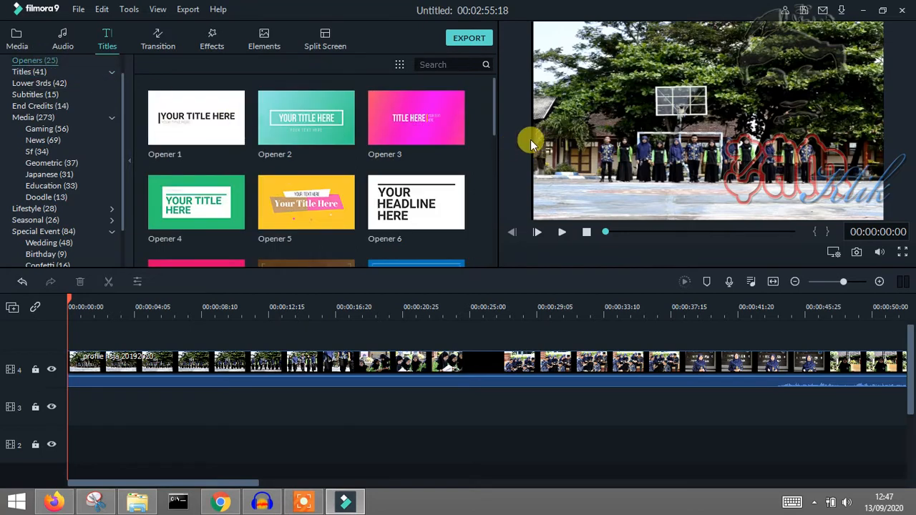
left_click(65, 188)
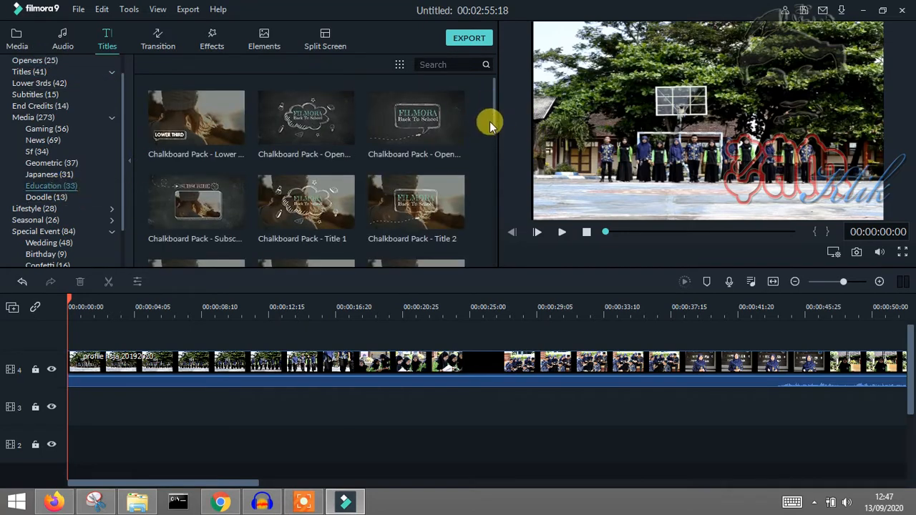
left_click_drag(492, 125, 494, 189)
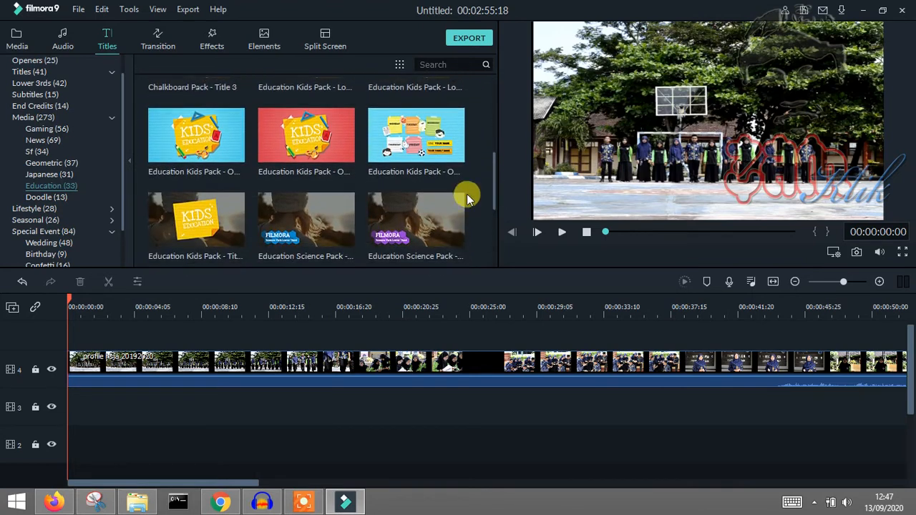
left_click(198, 142)
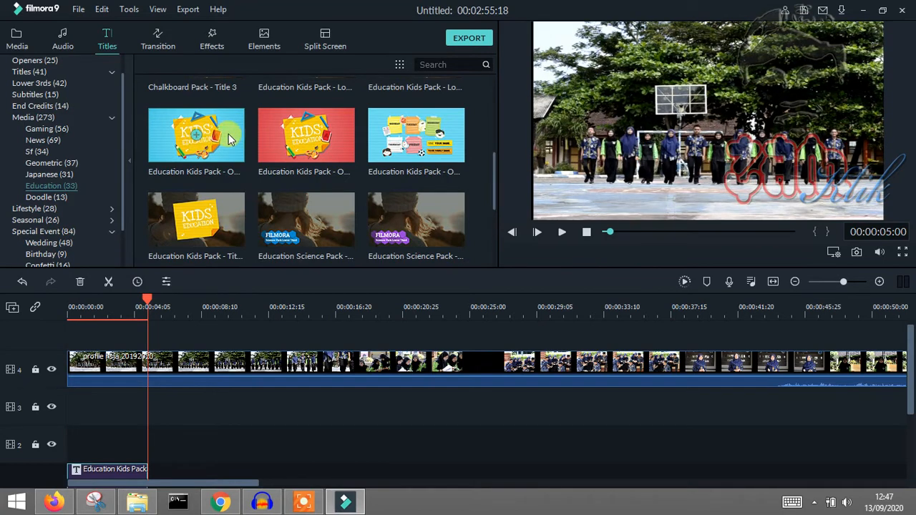
Move the video clip to start at 00:00:05:00, where the title ends, and play the opening of the timeline from its start
left_click(200, 367)
left_click_drag(200, 368, 271, 367)
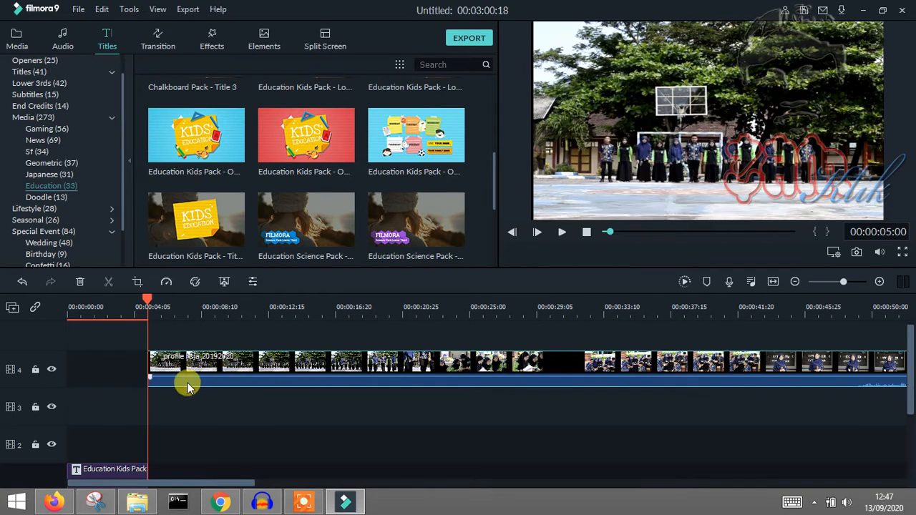
left_click(74, 297)
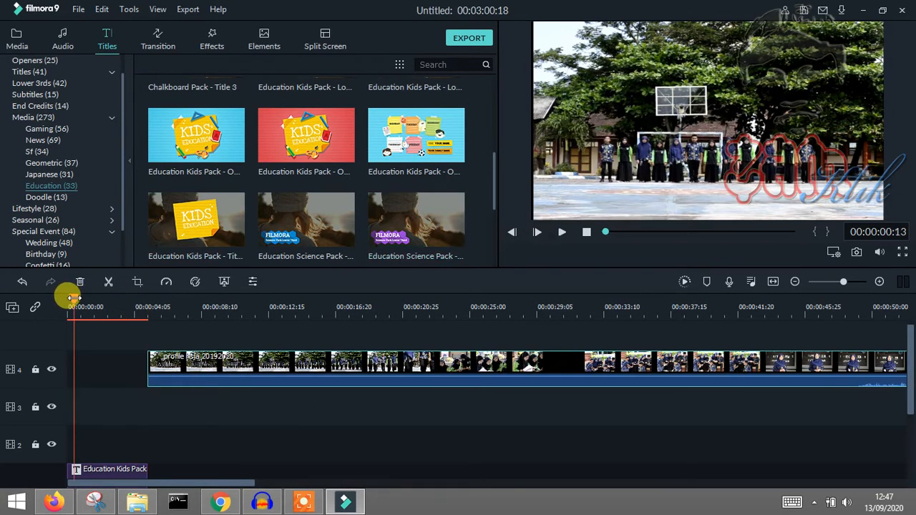
left_click_drag(74, 297, 68, 297)
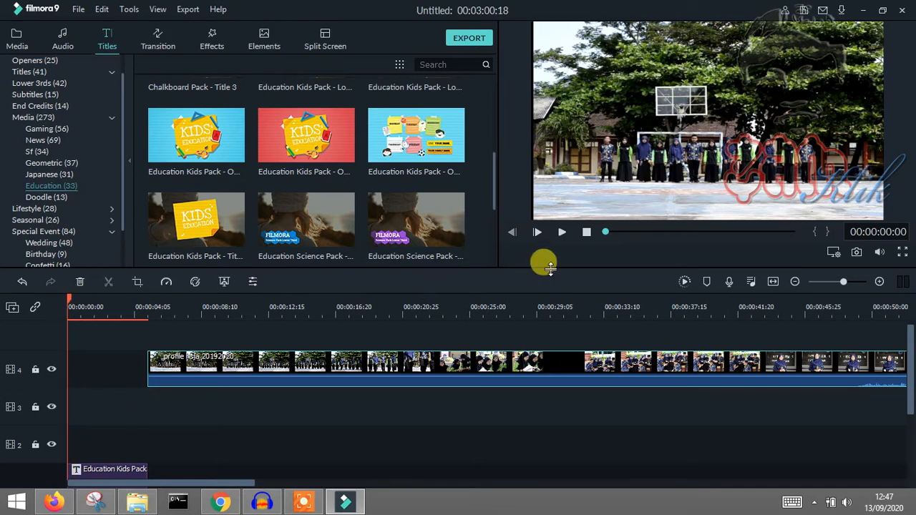
left_click(562, 233)
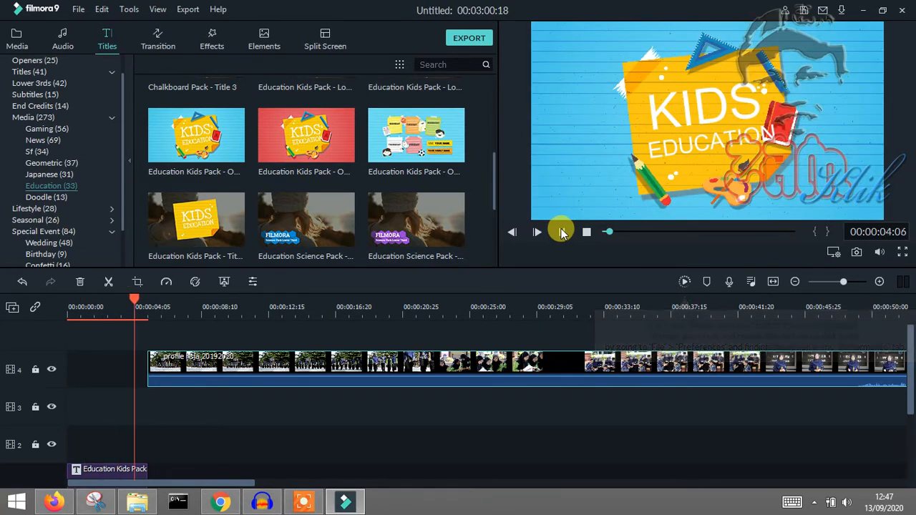
left_click(563, 233)
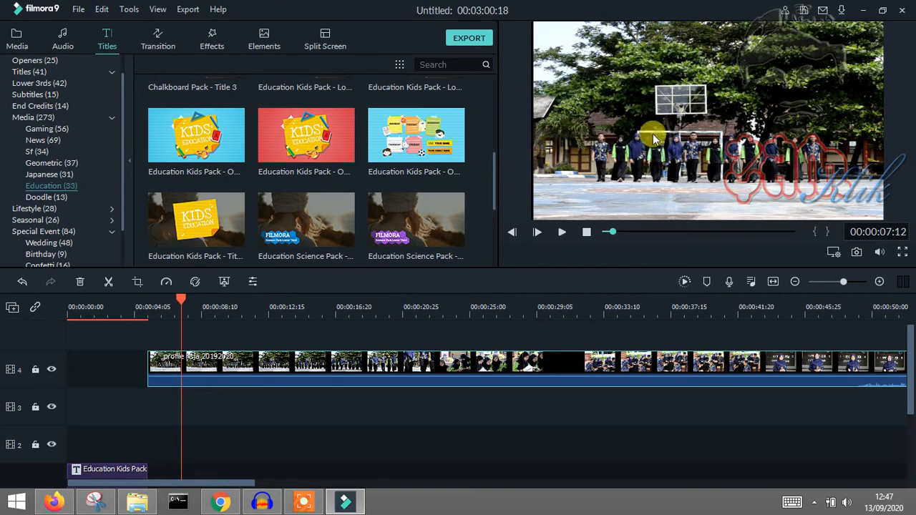
left_click(83, 306)
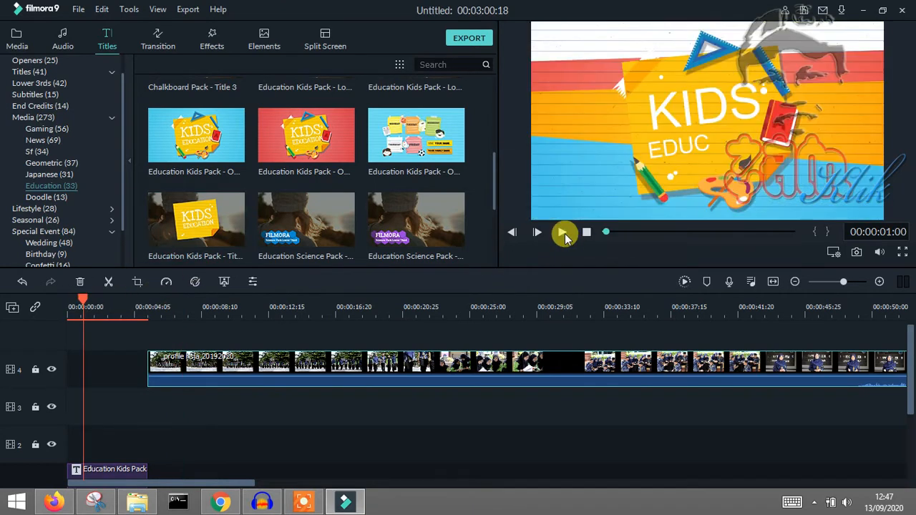
left_click(563, 234)
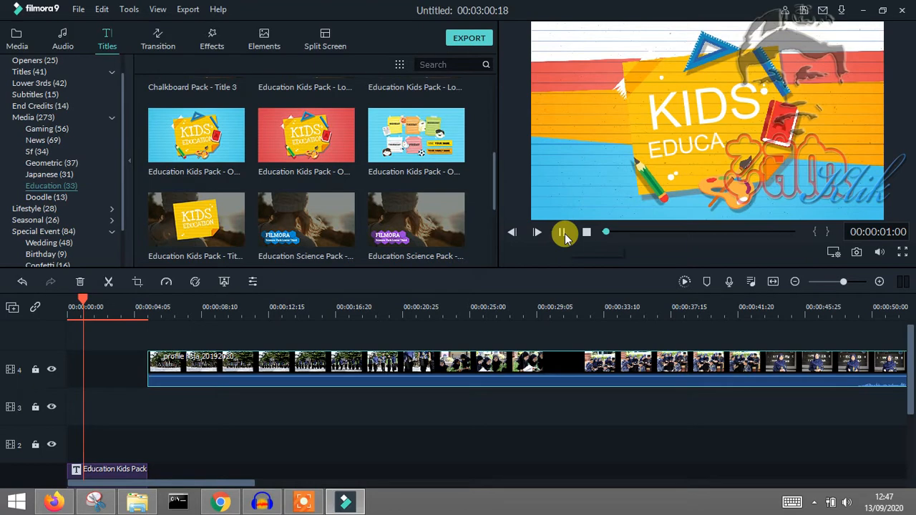
left_click(563, 234)
Set the preview's playback quality to 1/8 and replay the title from near the start of the timeline
right_click(697, 73)
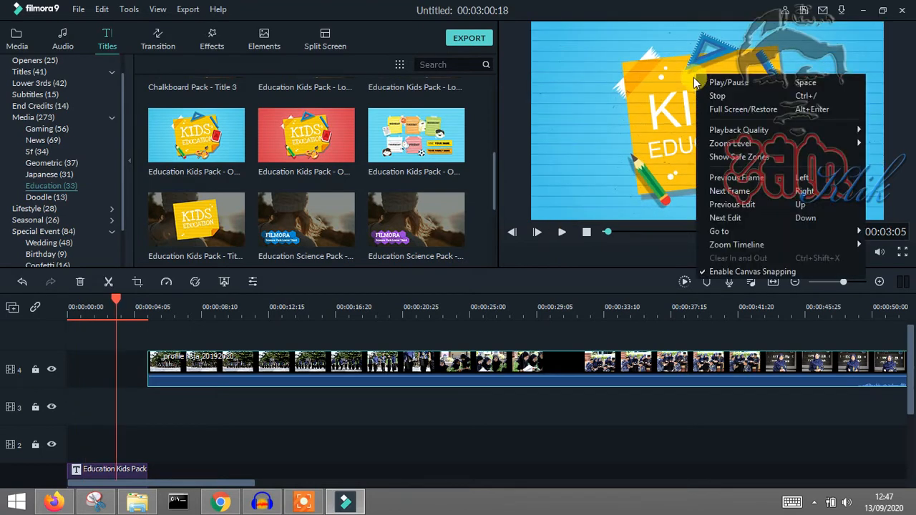
mouse_move(756, 130)
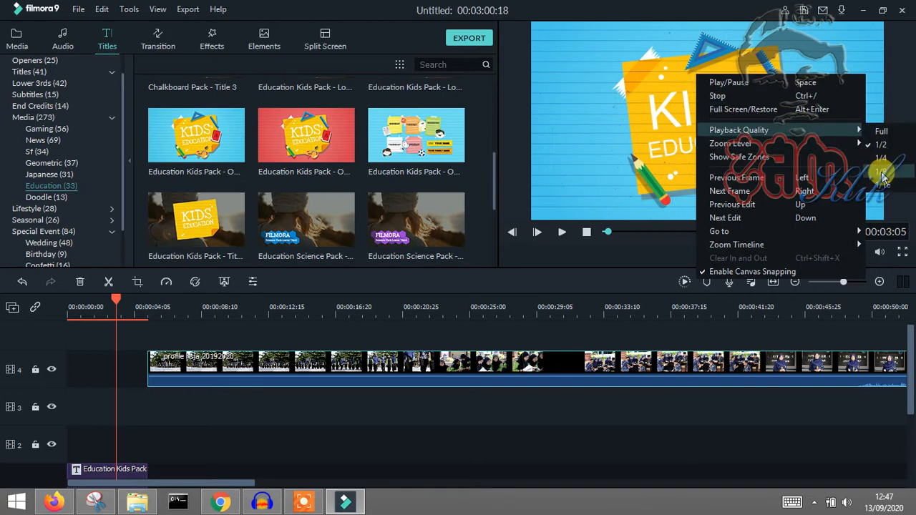
left_click(882, 173)
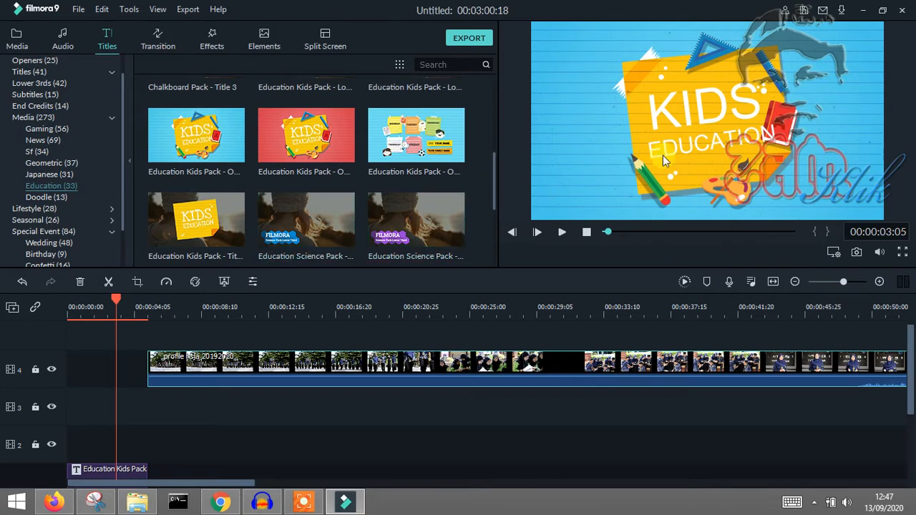
left_click(561, 232)
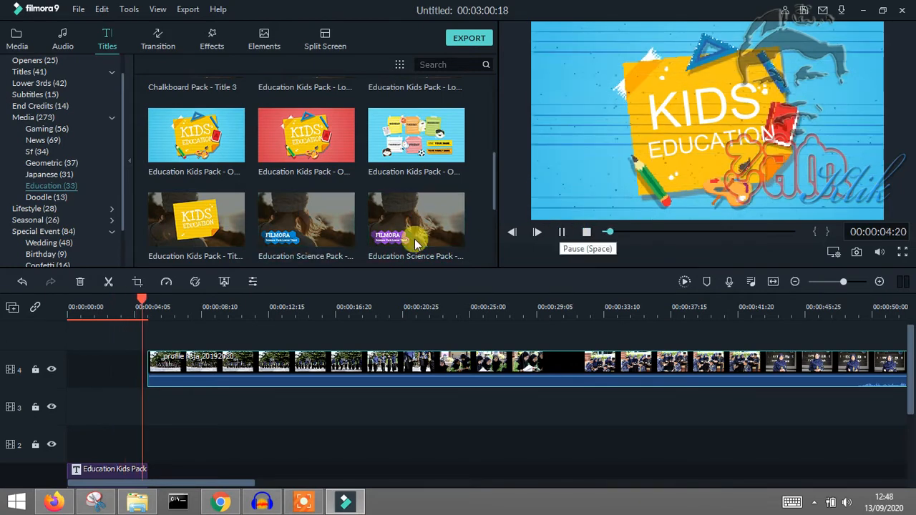
left_click(72, 302)
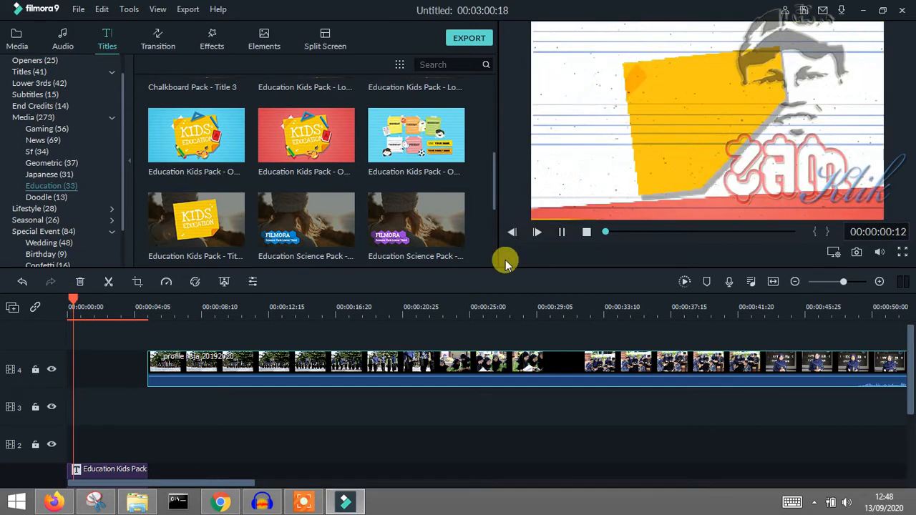
left_click(560, 233)
Set the preview's playback quality to Full
right_click(719, 80)
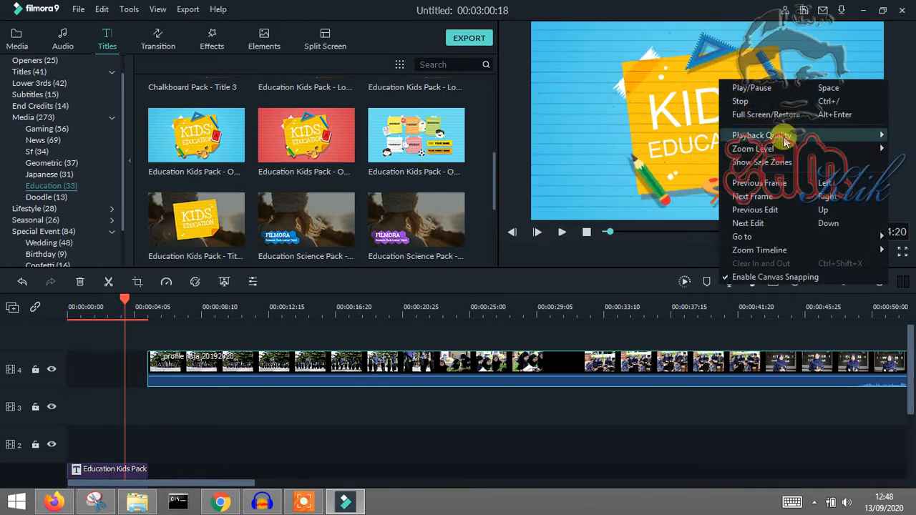
mouse_move(788, 145)
left_click(702, 138)
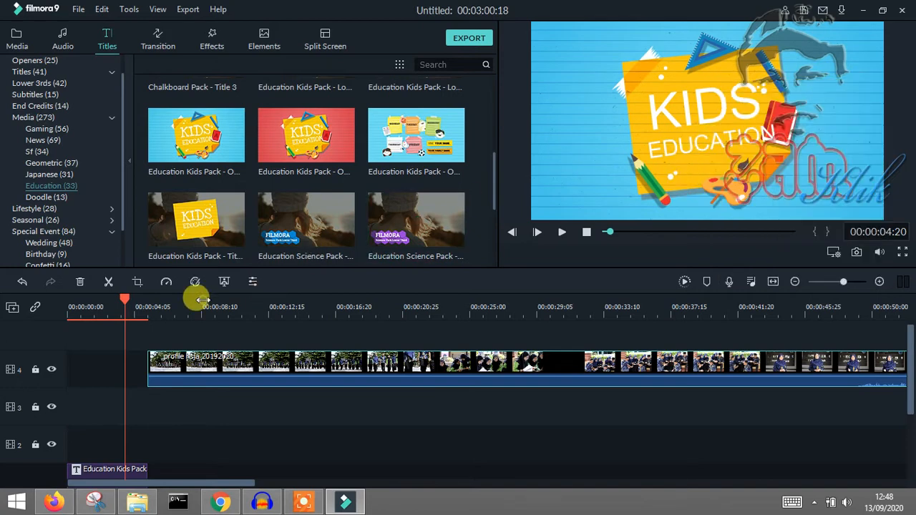
Set the preview's playback quality to 1/16 and play the title and the first seconds of the video clip
left_click(202, 299)
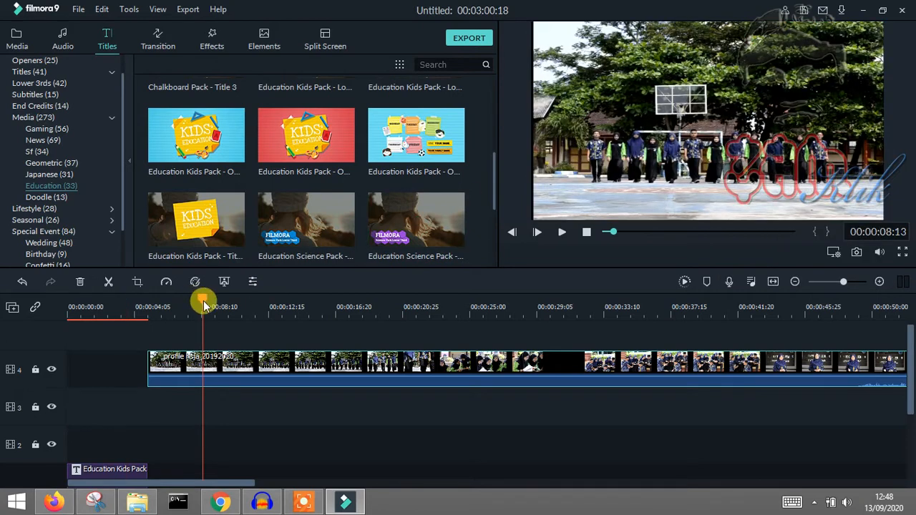
left_click(76, 305)
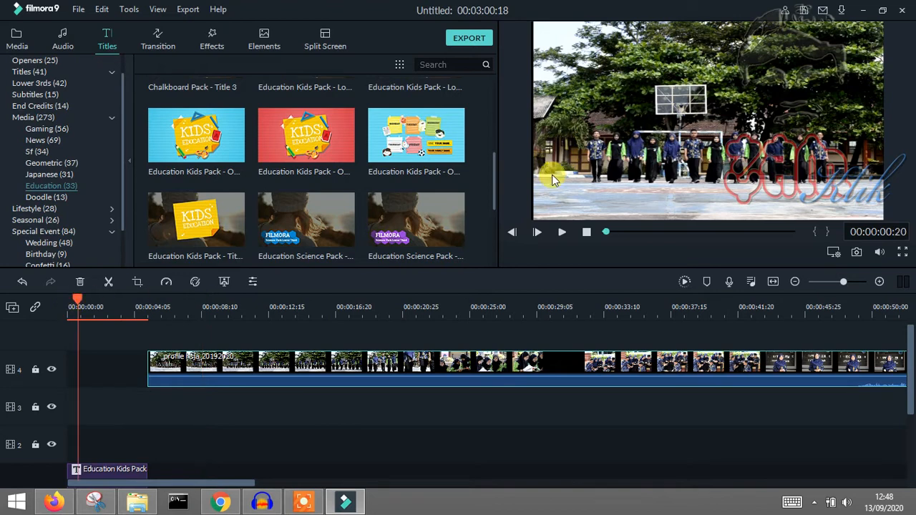
right_click(662, 101)
mouse_move(711, 153)
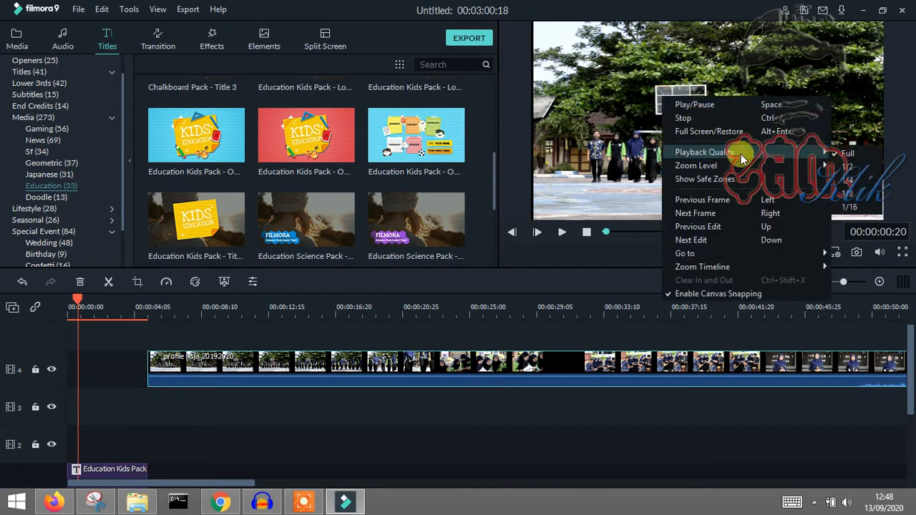
left_click(853, 203)
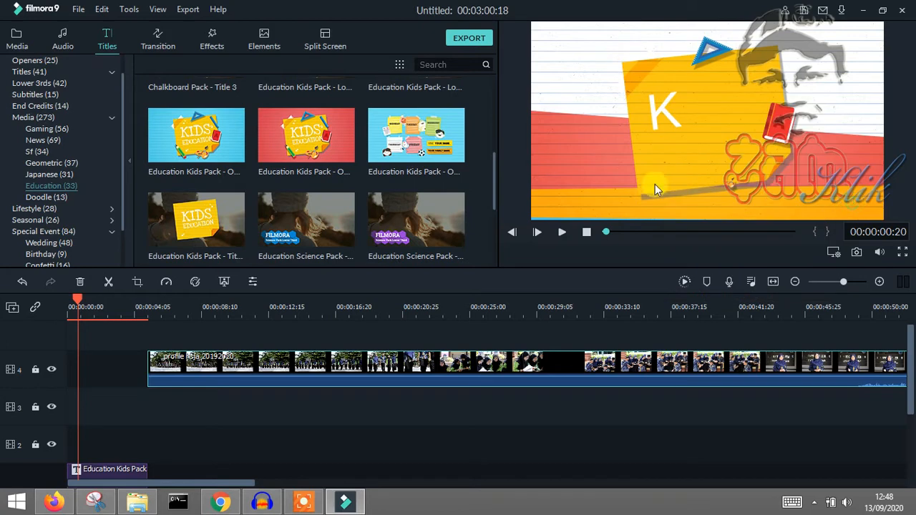
left_click(564, 234)
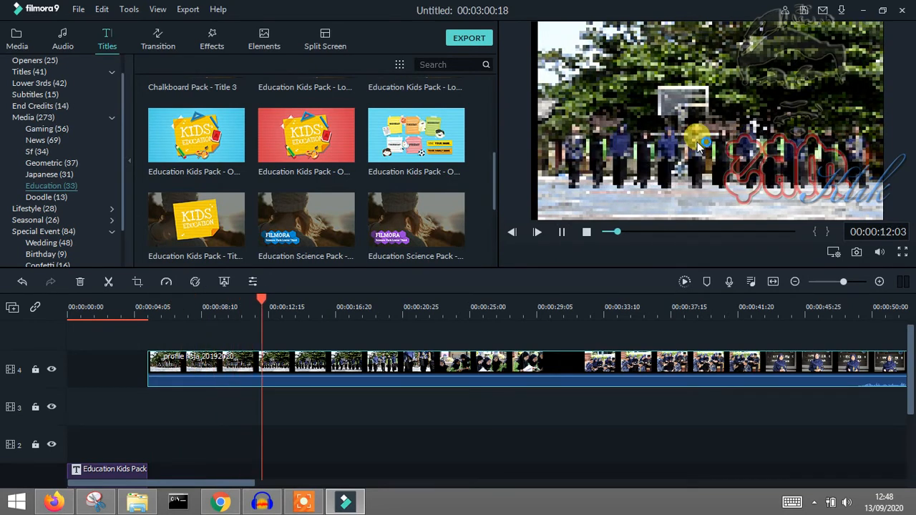
left_click(558, 233)
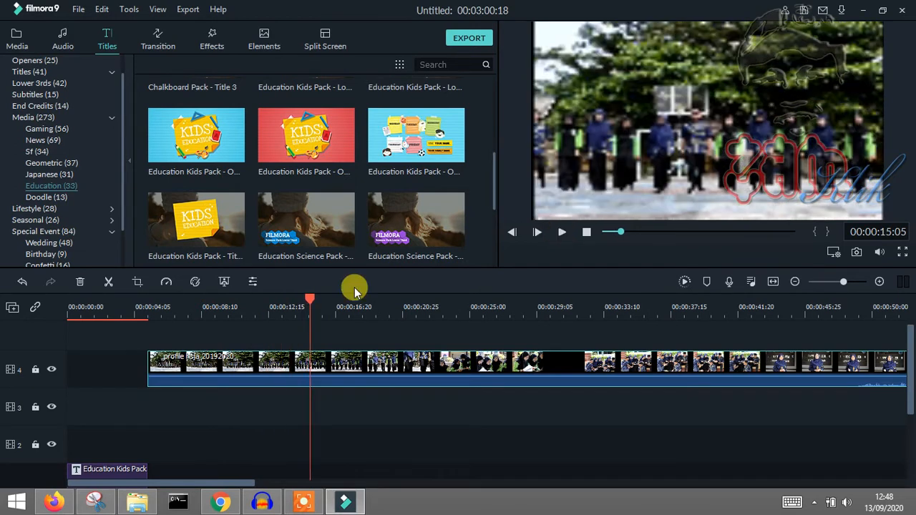
Move the playhead back to 00:00:00:15 and set the preview's playback quality to 1/2
left_click(77, 310)
right_click(742, 93)
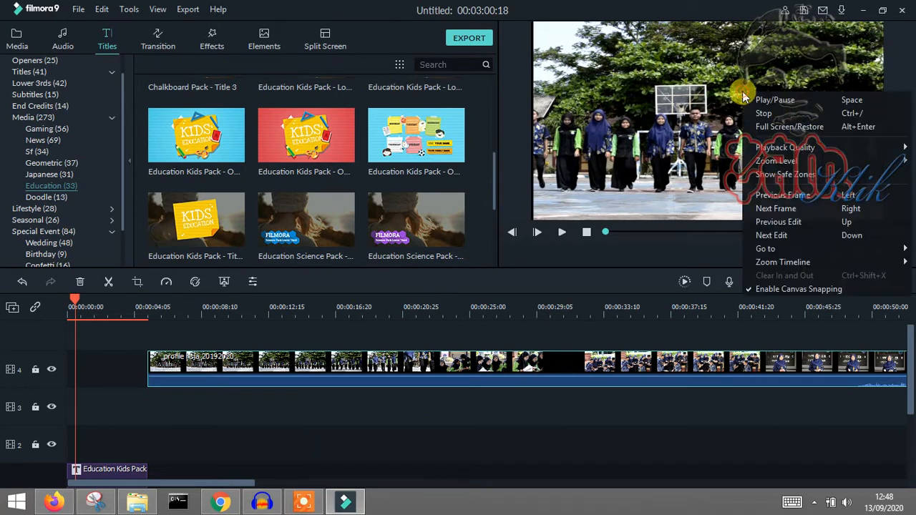
mouse_move(808, 150)
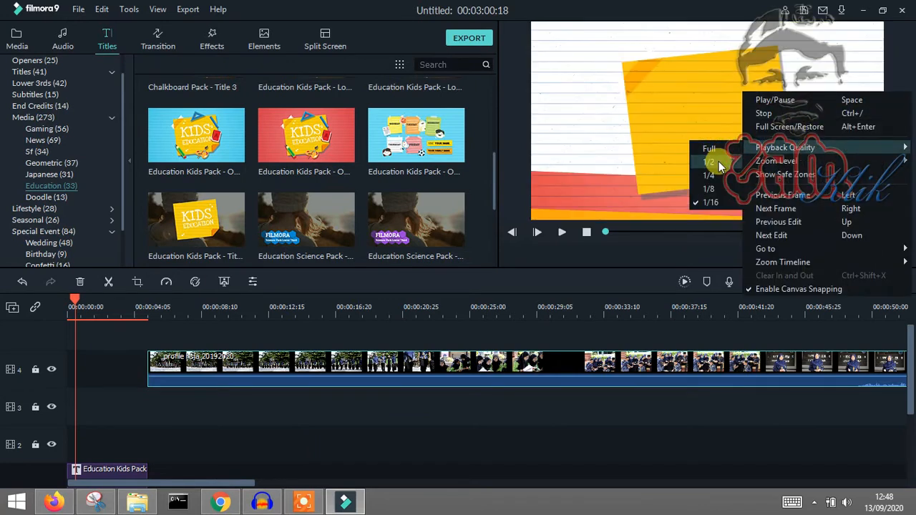
left_click(717, 162)
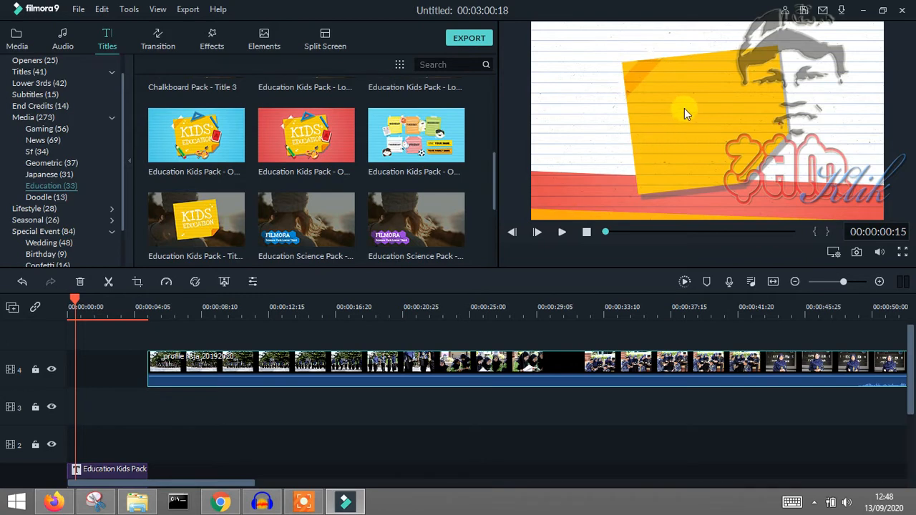
Open the Education Kids Pack title for editing and replace its EDUCATION text with SMKN 6 JEMBER
left_click(111, 474)
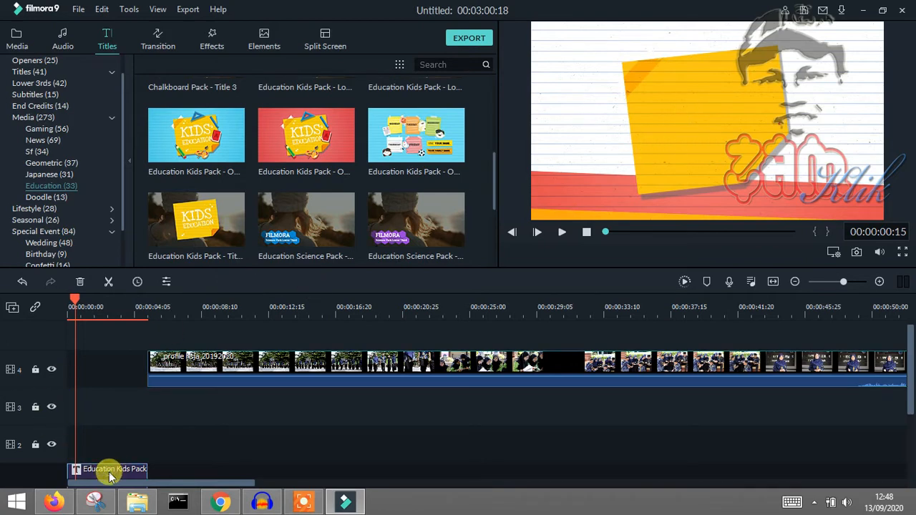
double_click(109, 475)
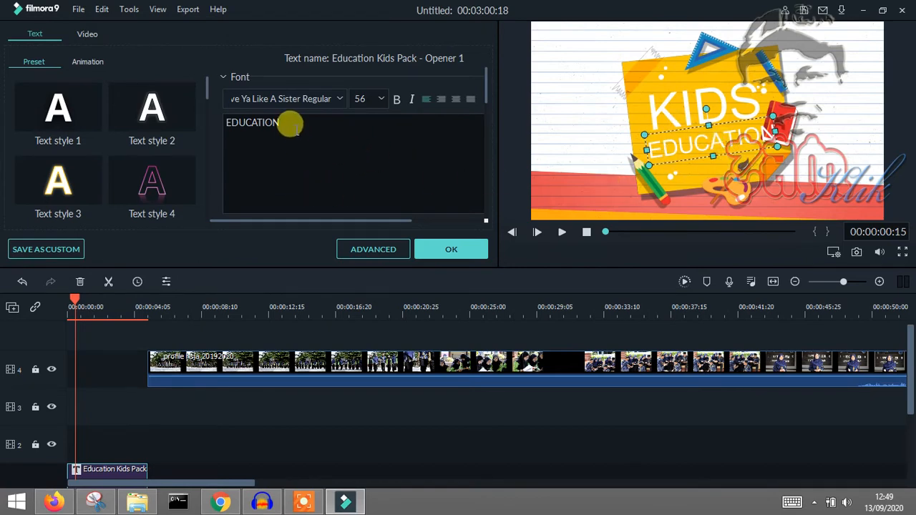
double_click(252, 122)
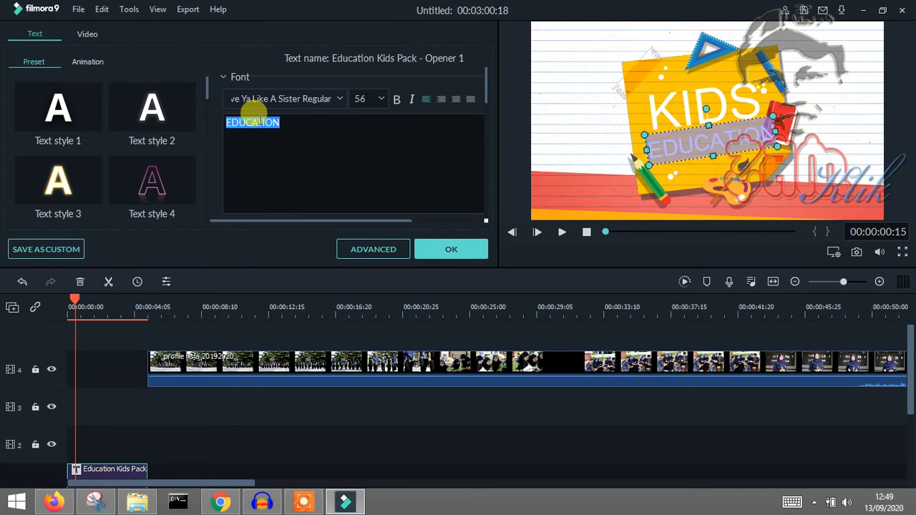
type("SMKN ")
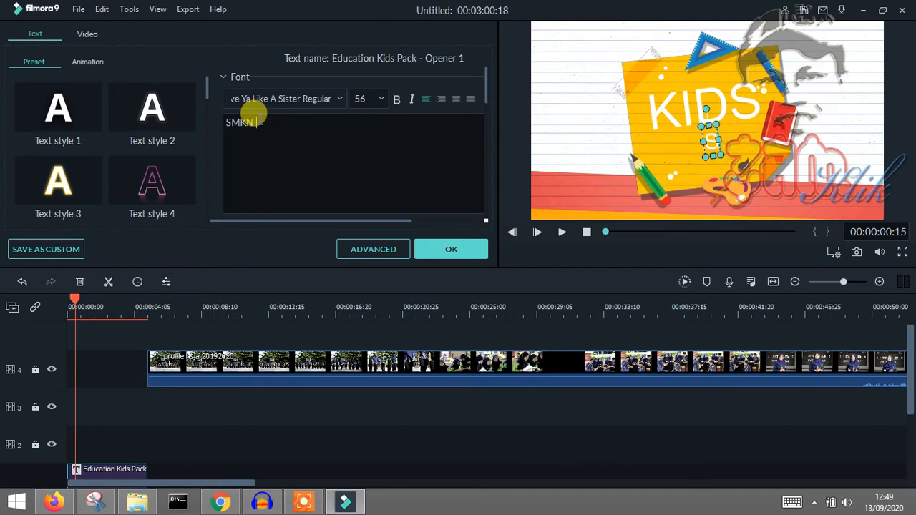
type("4")
type(" JEMB")
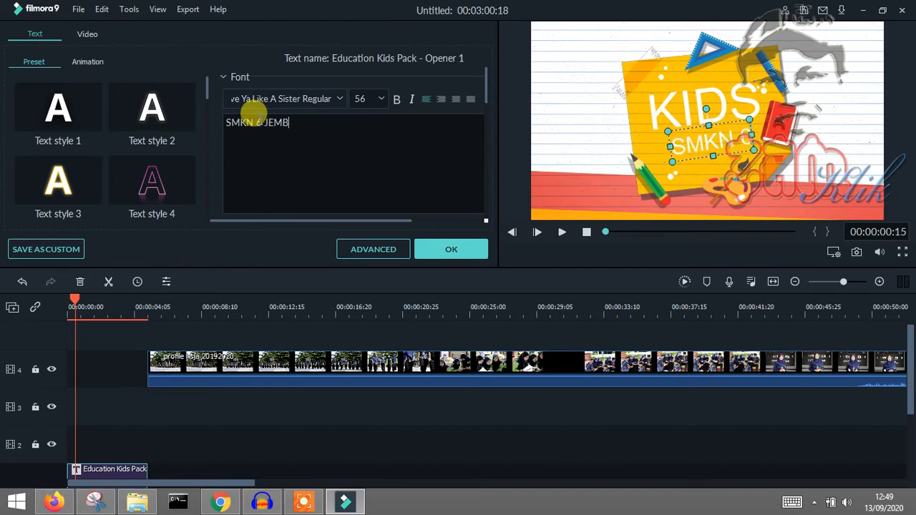
type("ER")
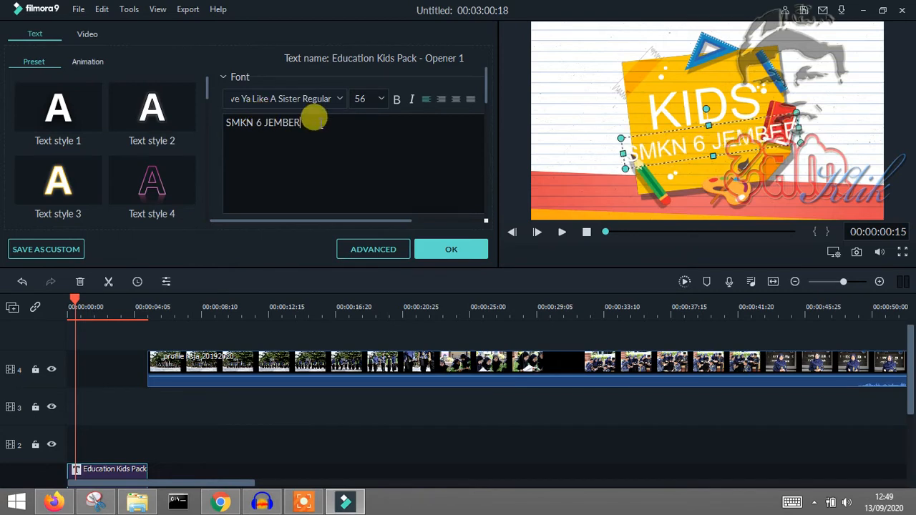
Set the font size of the SMKN 6 JEMBER text to 44 and apply the title edit
left_click_drag(312, 120, 213, 113)
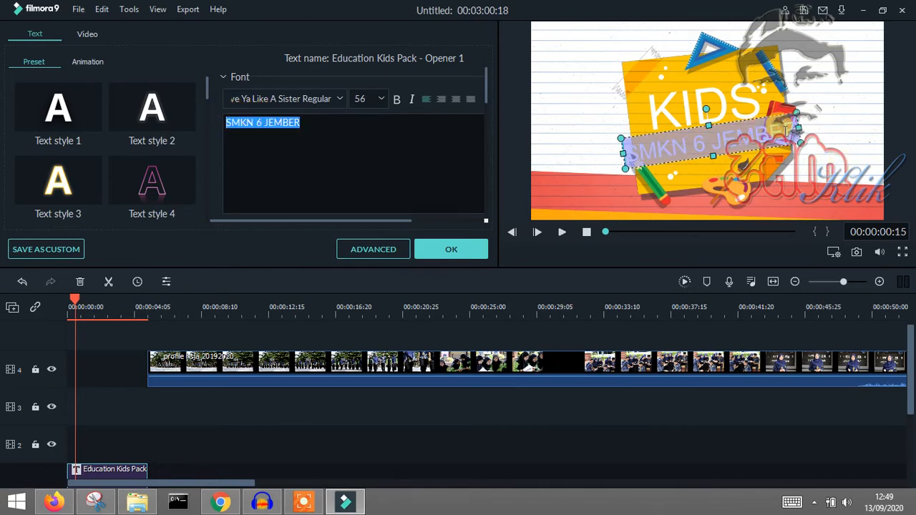
left_click(381, 99)
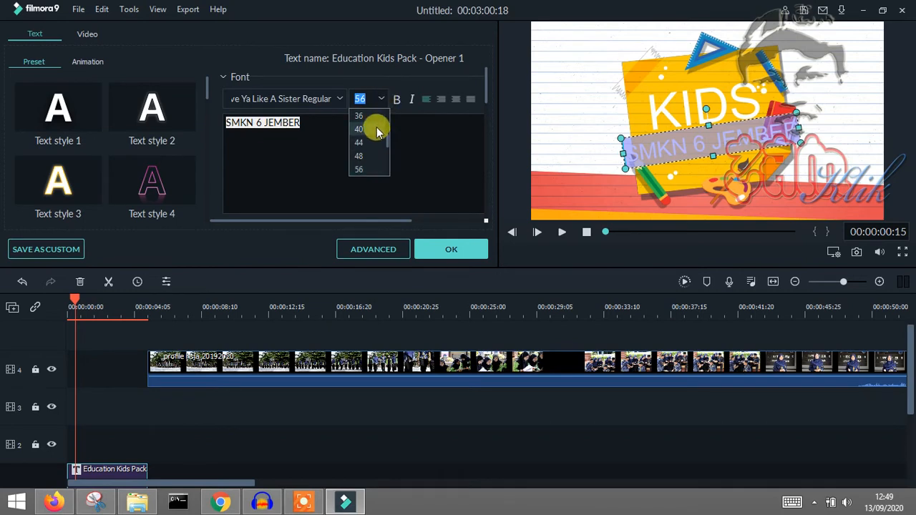
left_click(361, 148)
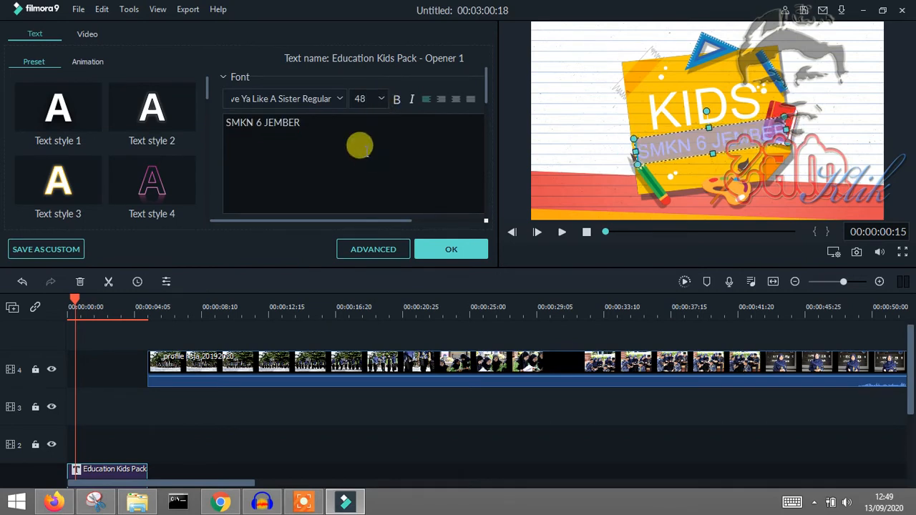
left_click(381, 100)
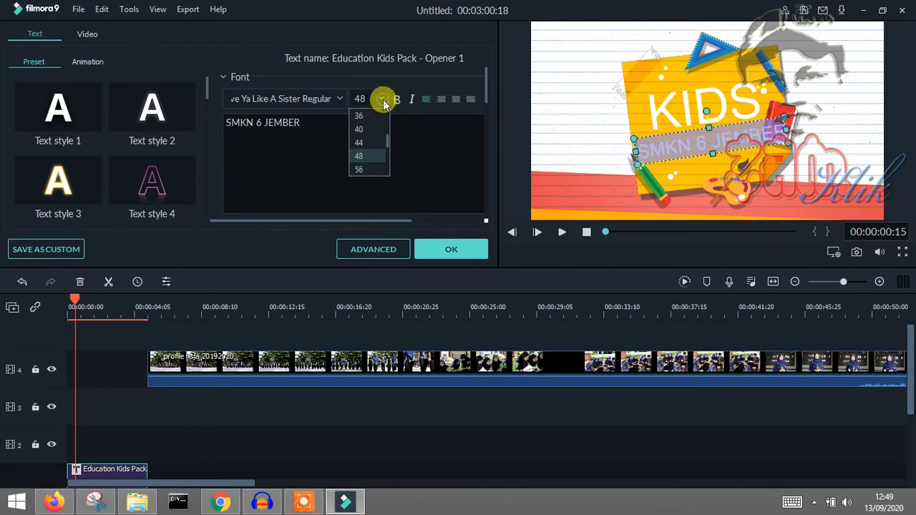
left_click(367, 93)
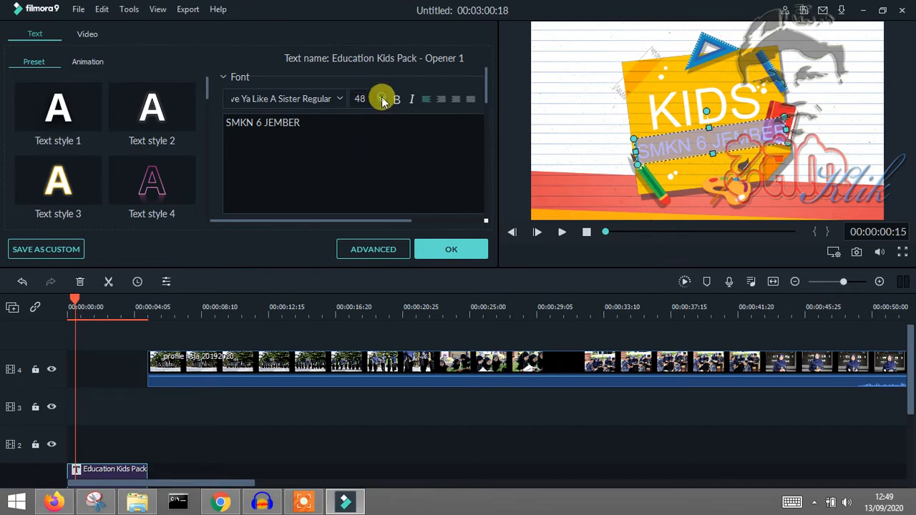
left_click(380, 98)
left_click(374, 144)
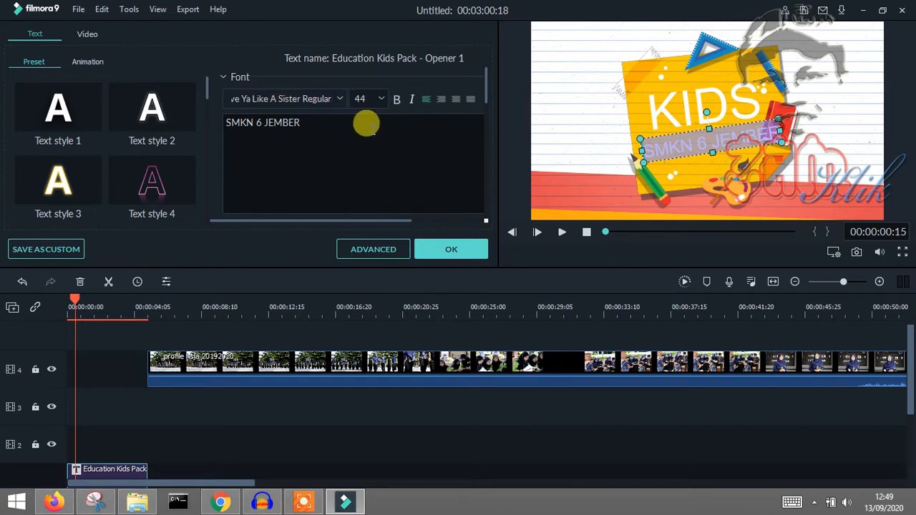
left_click(451, 250)
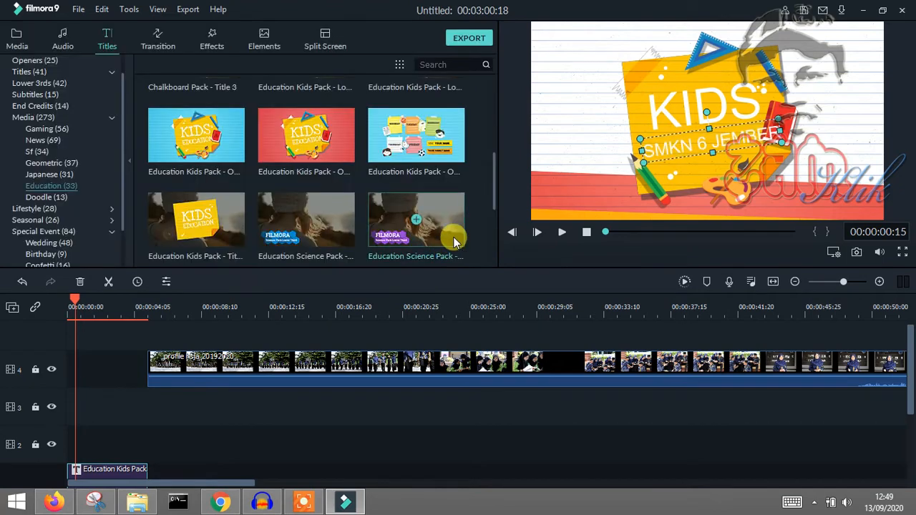
Replace the title's KIDS text with HSJA and show the title at 00:00:02:26 in the preview
left_click(693, 102)
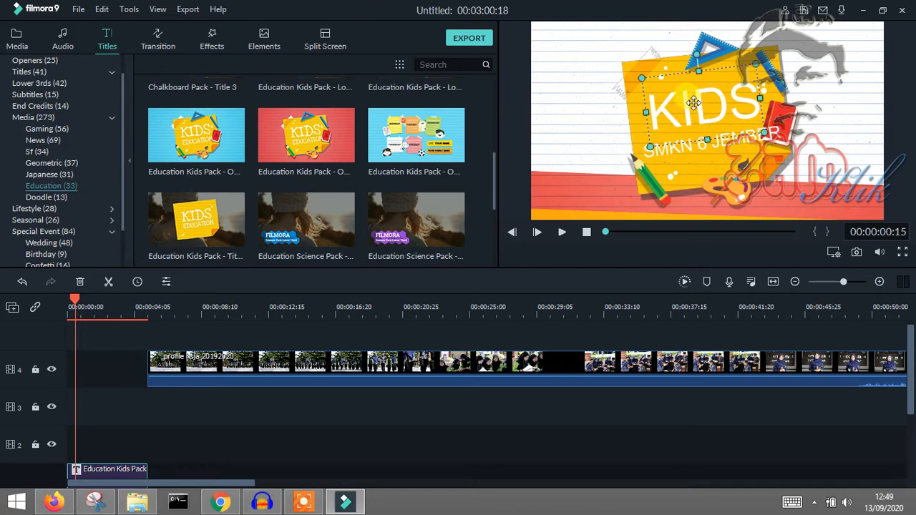
double_click(693, 102)
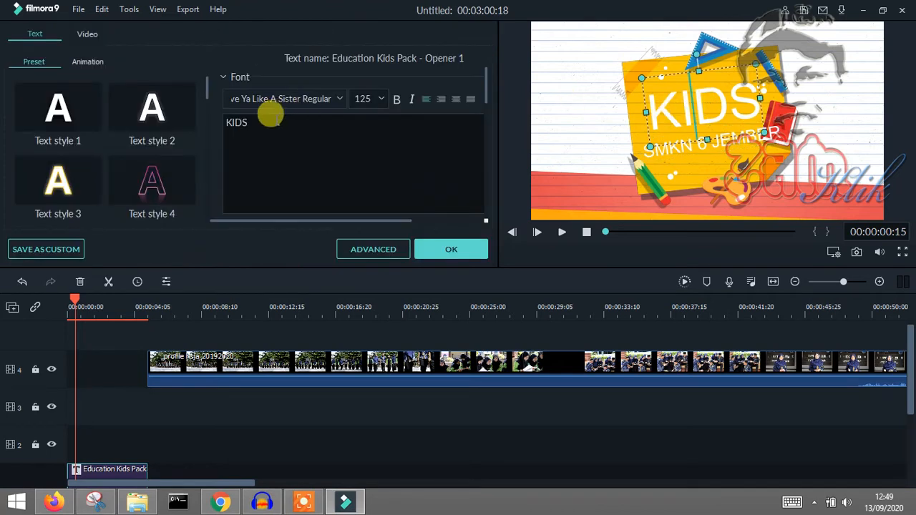
left_click_drag(248, 122, 212, 120)
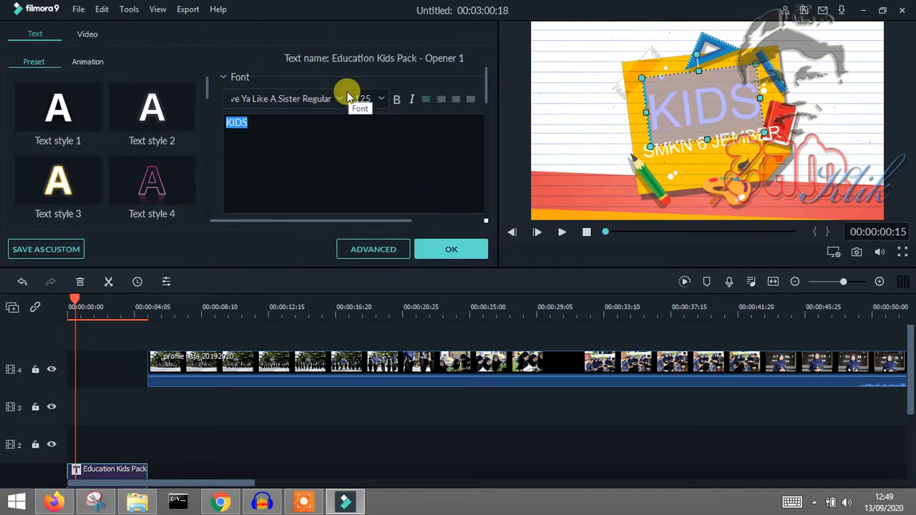
type("HSJA")
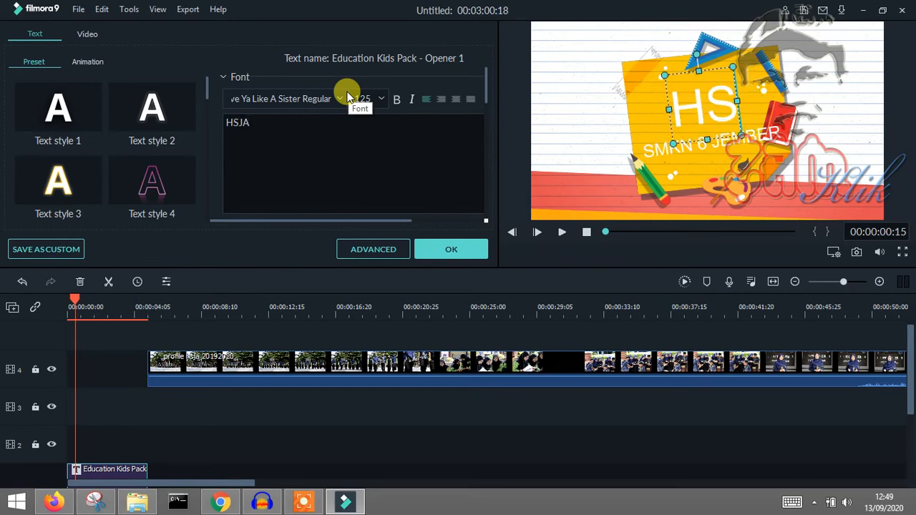
left_click(451, 249)
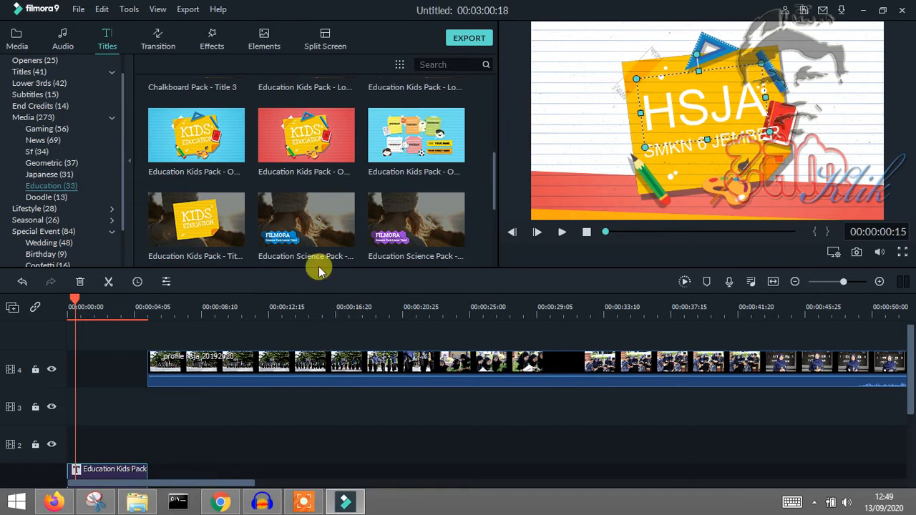
left_click(111, 302)
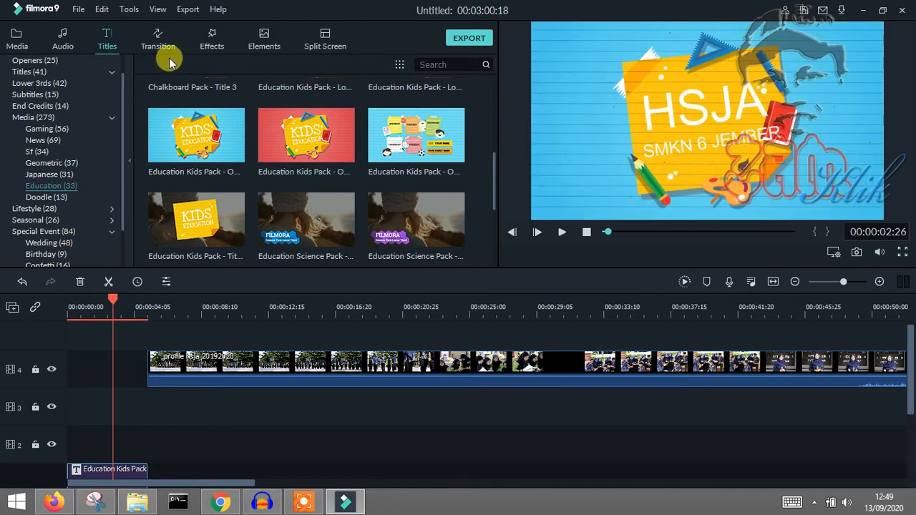
Return to the project media after viewing the audio library, and switch to File Explorer to browse the Music folder for audio files
left_click(52, 46)
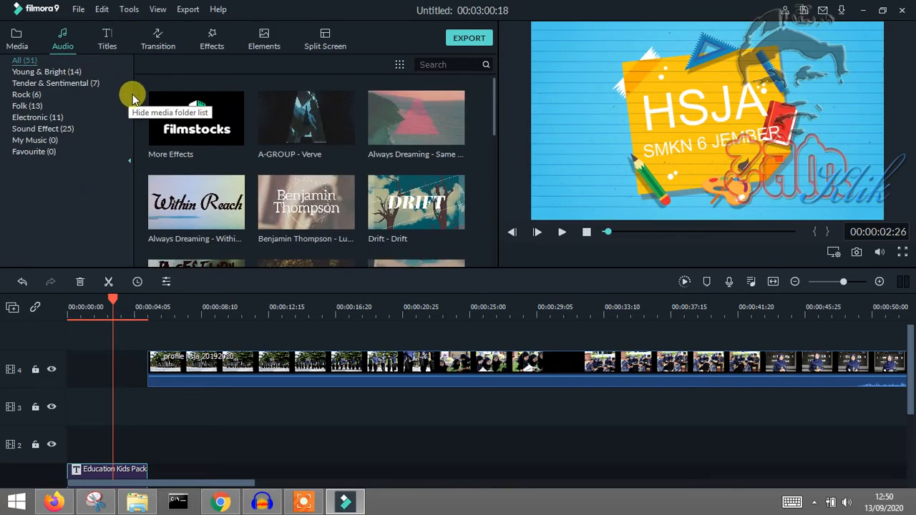
left_click(21, 40)
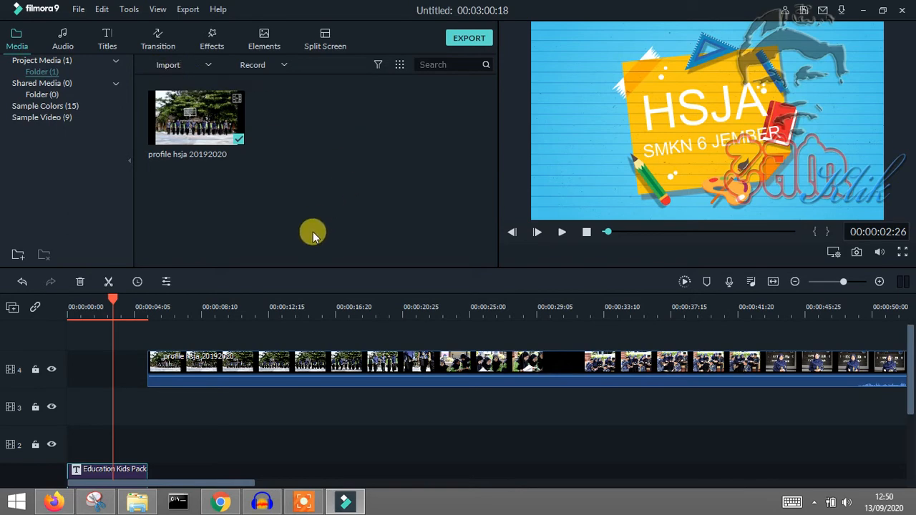
left_click(138, 502)
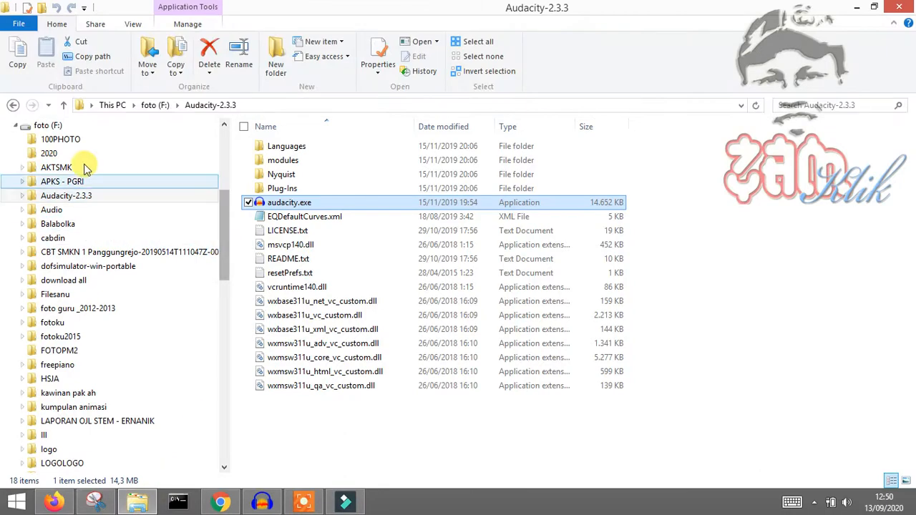
left_click(16, 125)
left_click(60, 273)
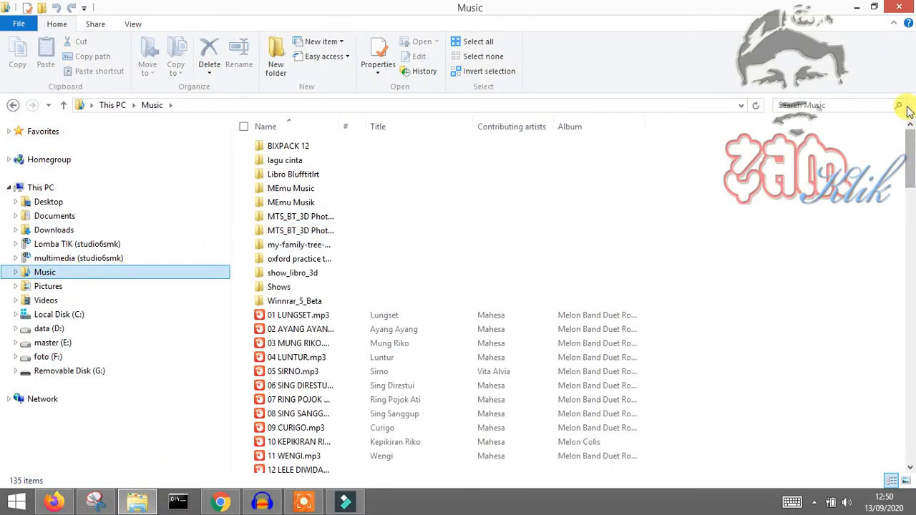
mouse_move(914, 154)
left_mouse_down()
mouse_move(912, 449)
mouse_move(912, 140)
left_mouse_up()
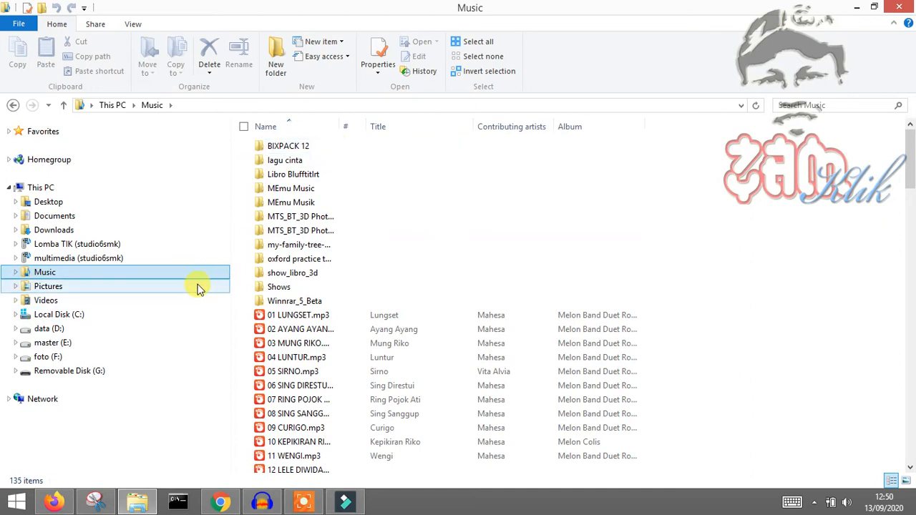
Look through the Audio folder on drive foto (F:) and its Diary, music, My music, Setup and BARAT subfolders for an audio file
left_click(18, 357)
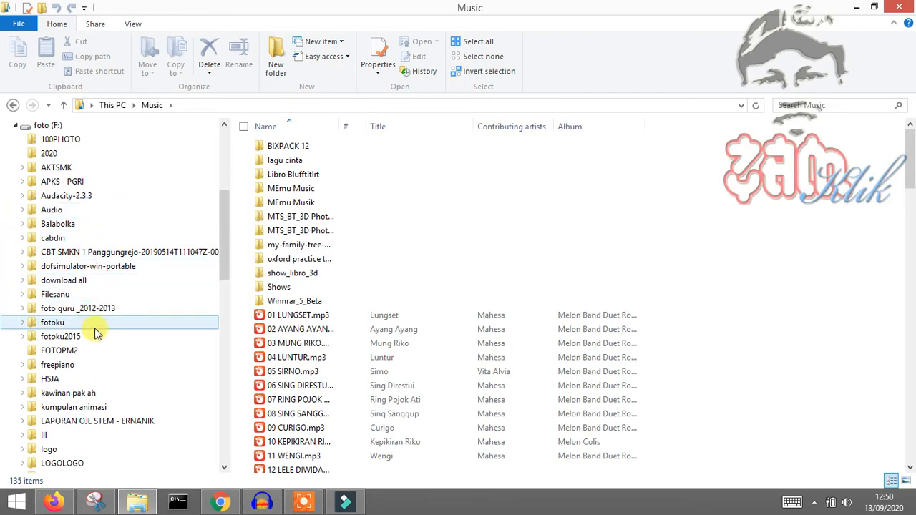
left_click(109, 214)
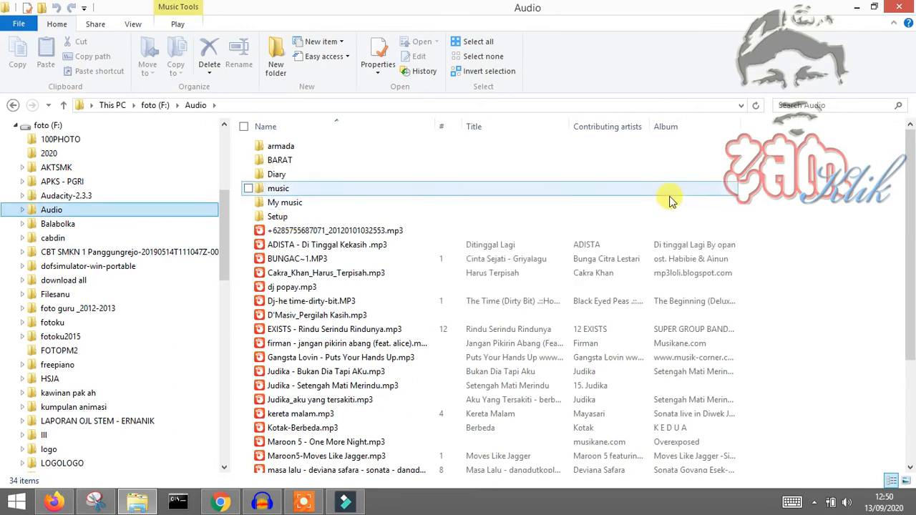
left_click_drag(914, 202, 911, 183)
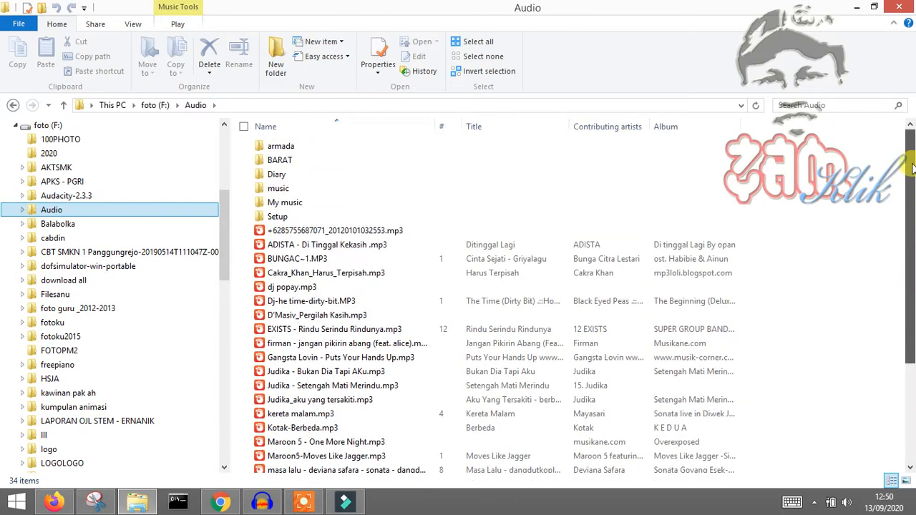
left_click(22, 210)
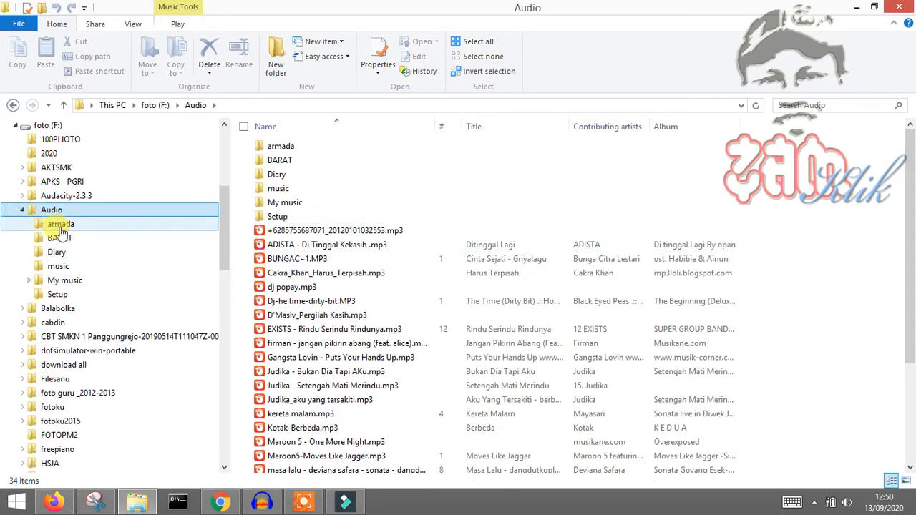
left_click(72, 252)
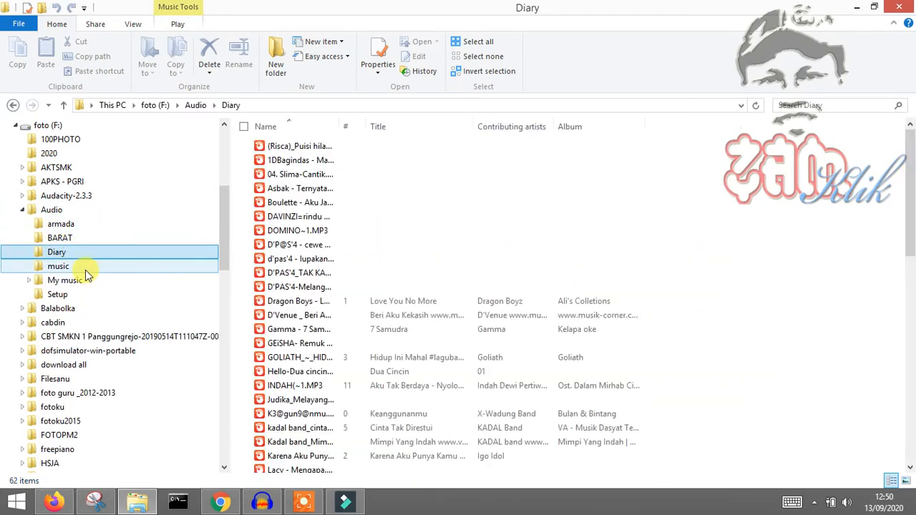
left_click(89, 267)
left_click(91, 282)
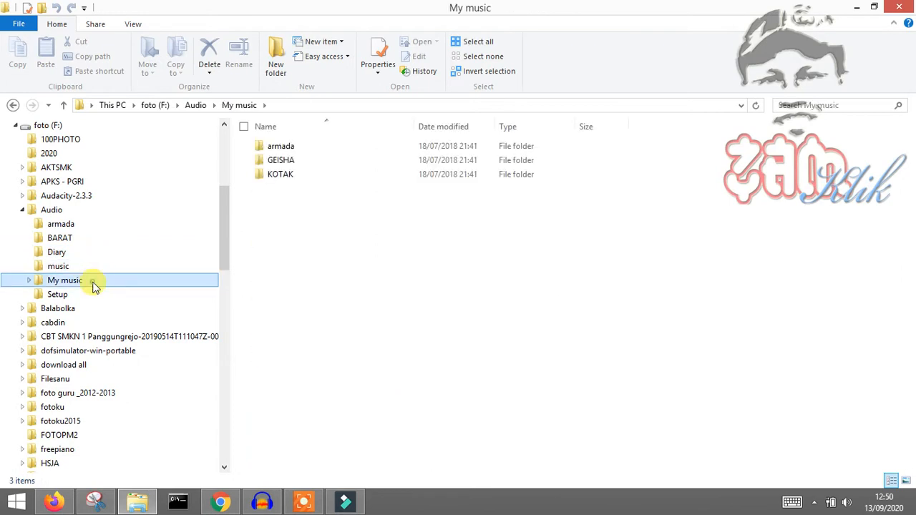
left_click(89, 338)
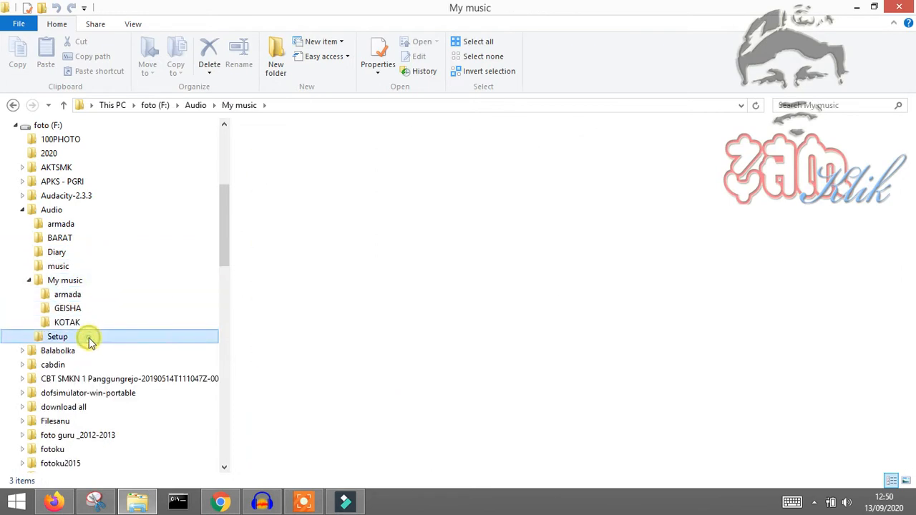
left_click(104, 238)
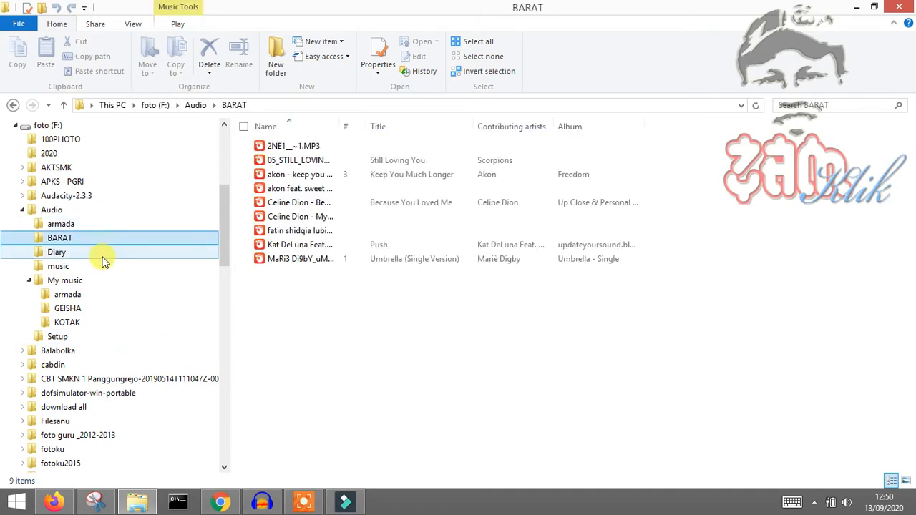
left_click(105, 255)
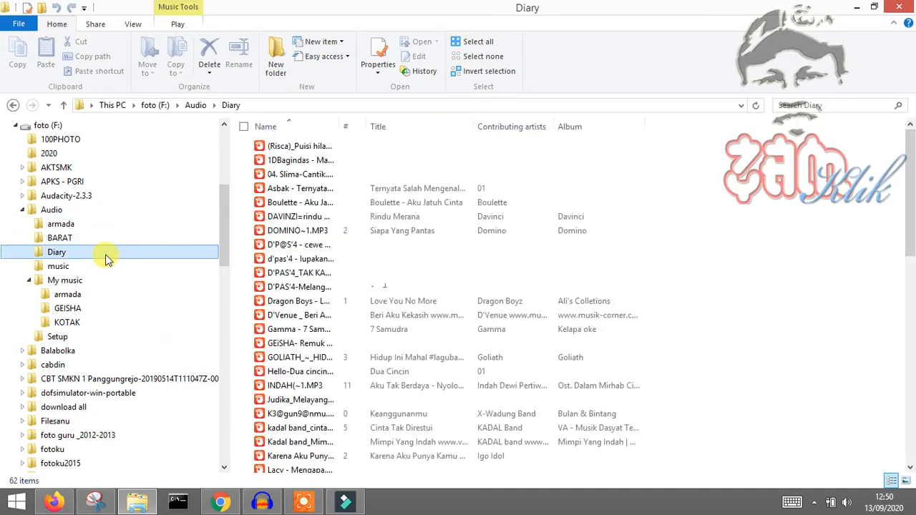
Look through the Music library, the Audio folder's BARAT subfolder and the other folders on drive foto (F:) for an audio file
scroll(126, 251, "up", 6)
scroll(126, 251, "down", 1)
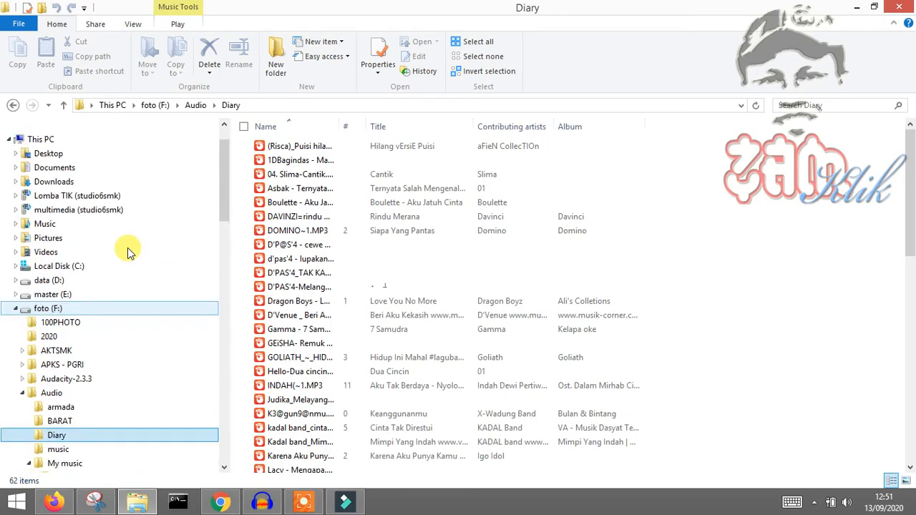
left_click(57, 225)
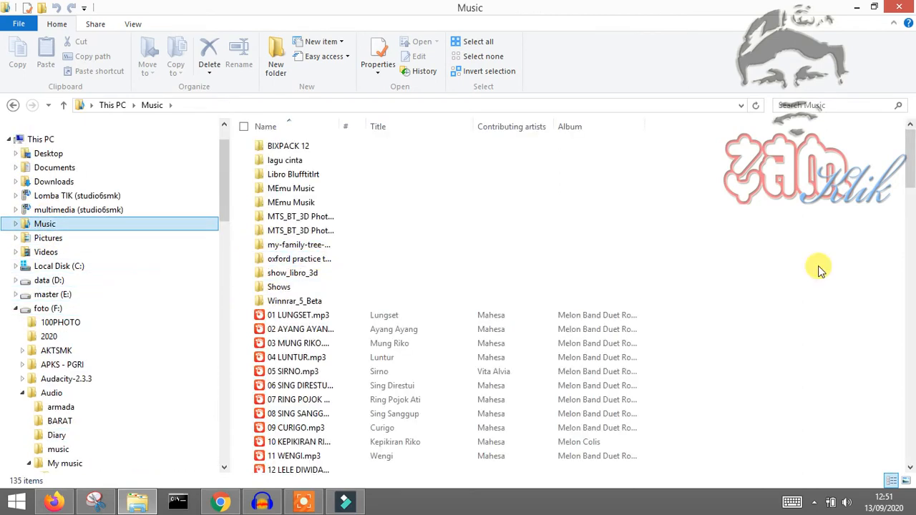
left_click_drag(913, 167, 912, 458)
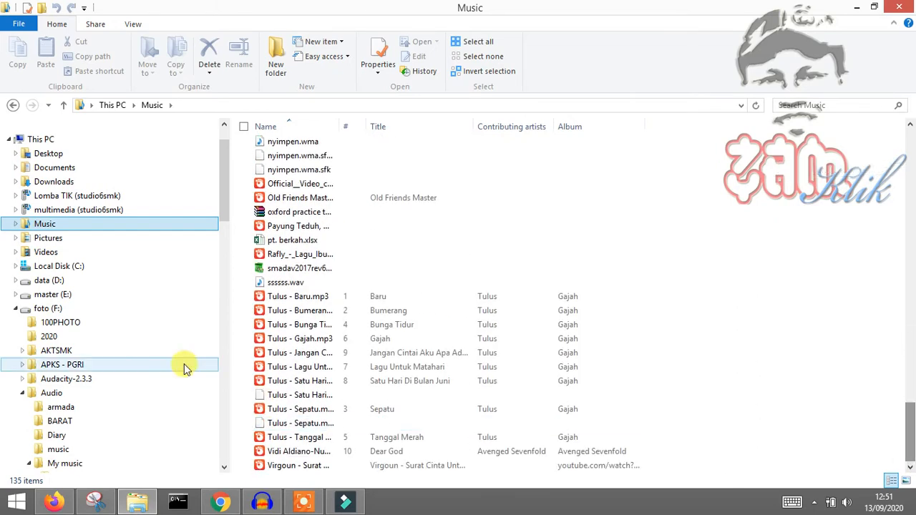
left_click(77, 422)
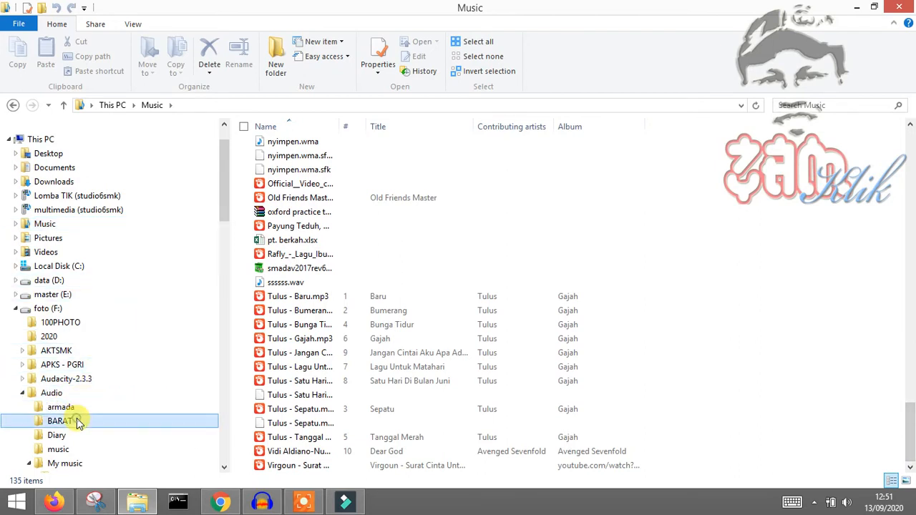
left_click(25, 396)
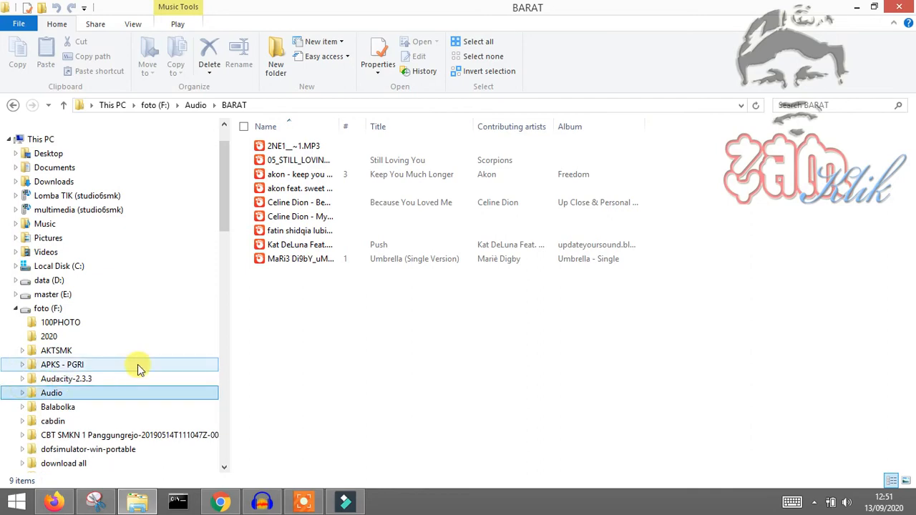
scroll(139, 367, "down", 3)
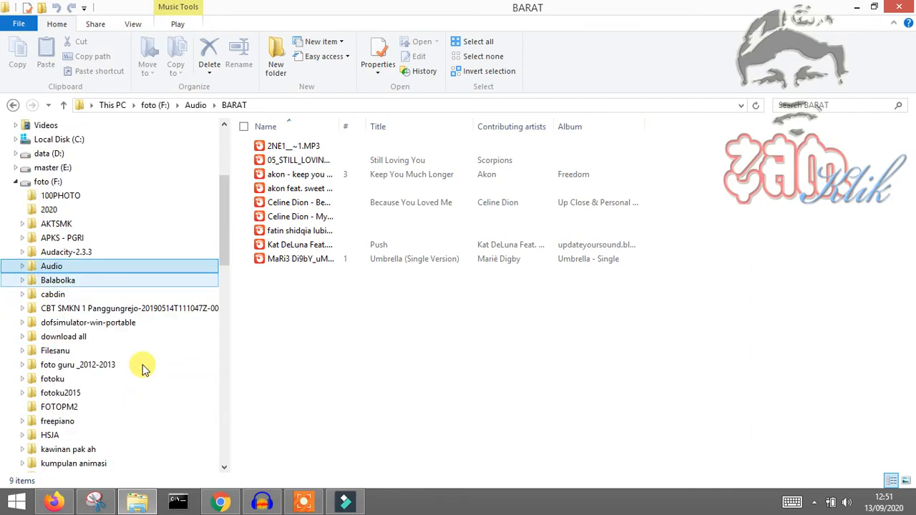
scroll(142, 369, "down", 3)
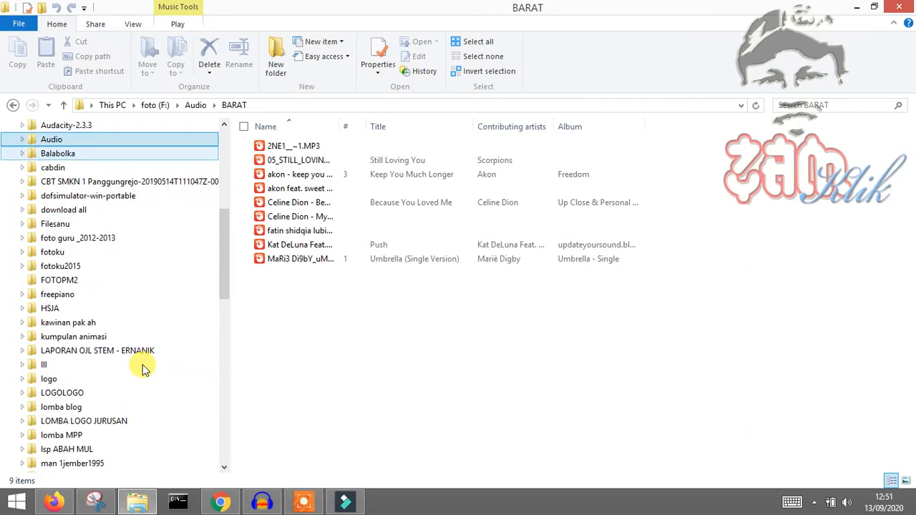
scroll(147, 369, "up", 5)
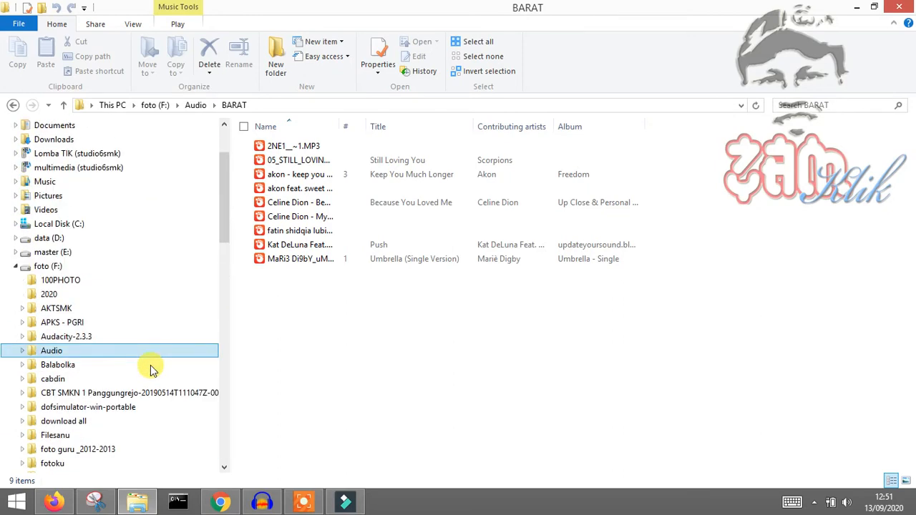
Search the Music library for "fre" and look through the matching files
left_click(101, 185)
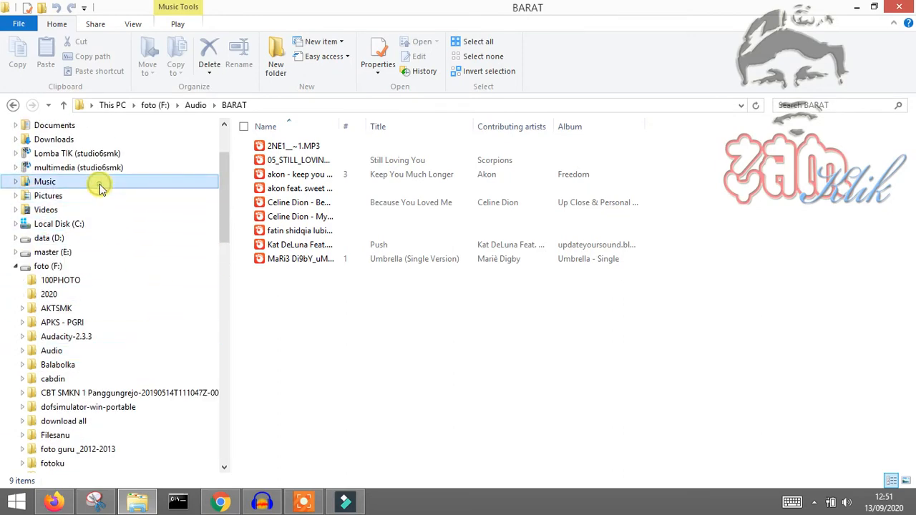
left_click(823, 105)
type("fre")
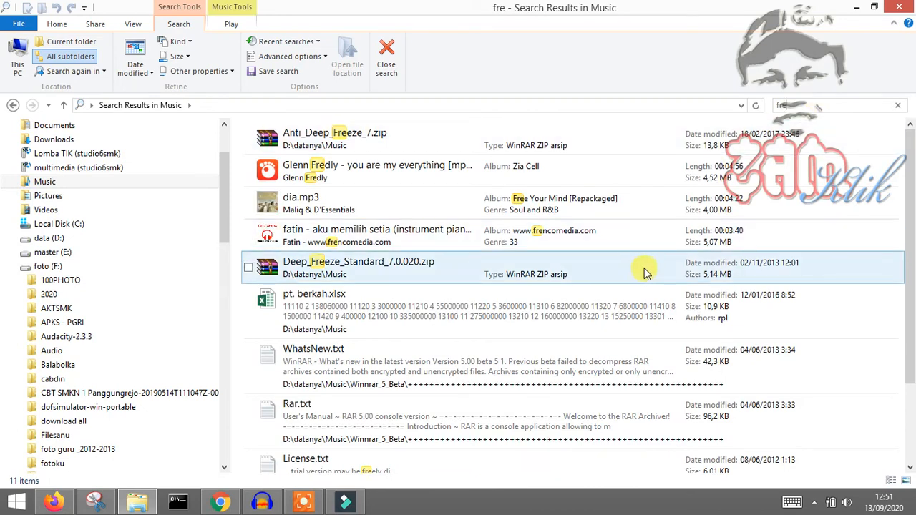
scroll(913, 295, "down", 2)
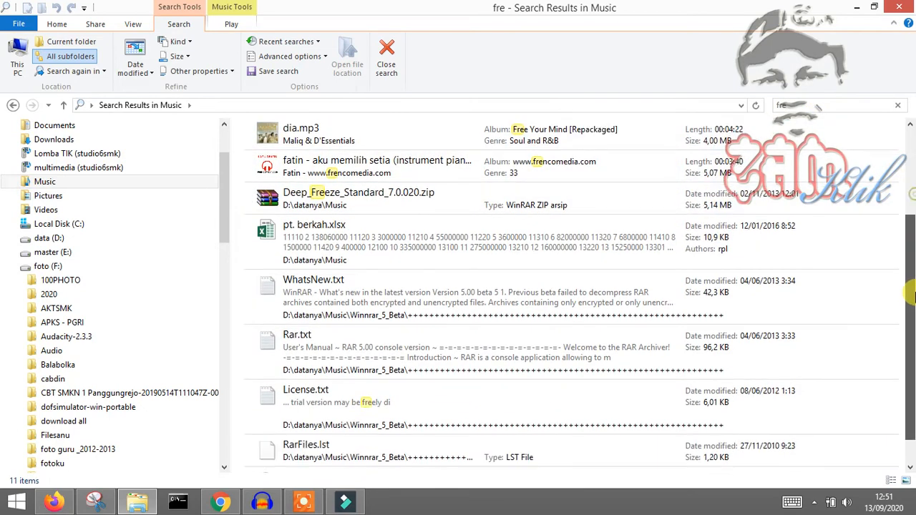
scroll(912, 295, "down", 1)
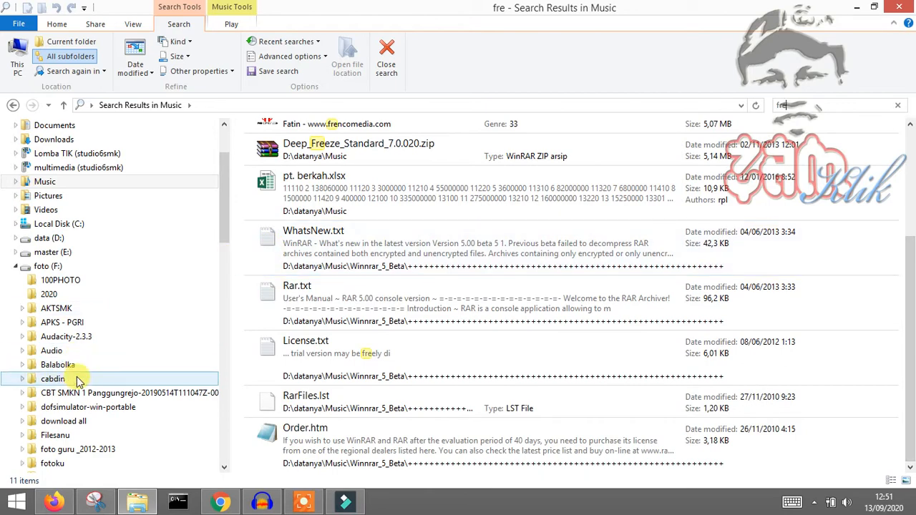
Search the Audio folder on drive foto (F:) for "free"
left_click(75, 351)
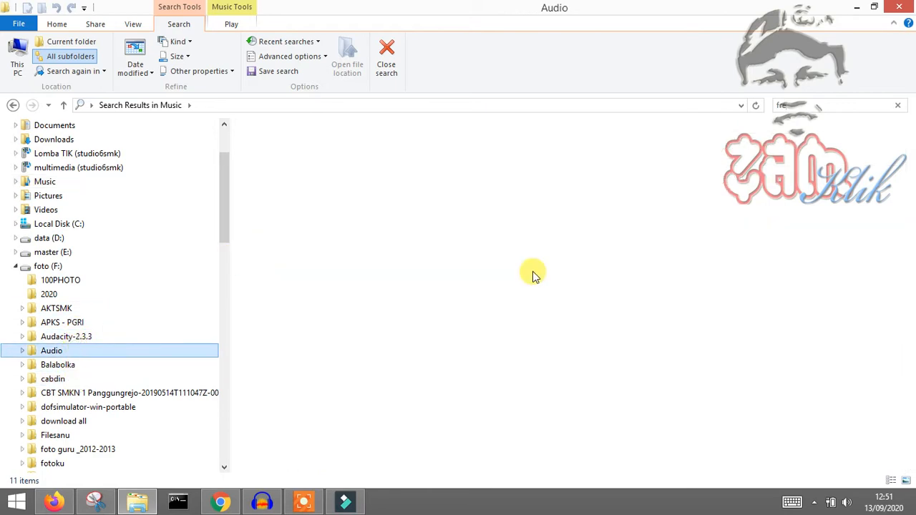
left_click(817, 105)
type("fr")
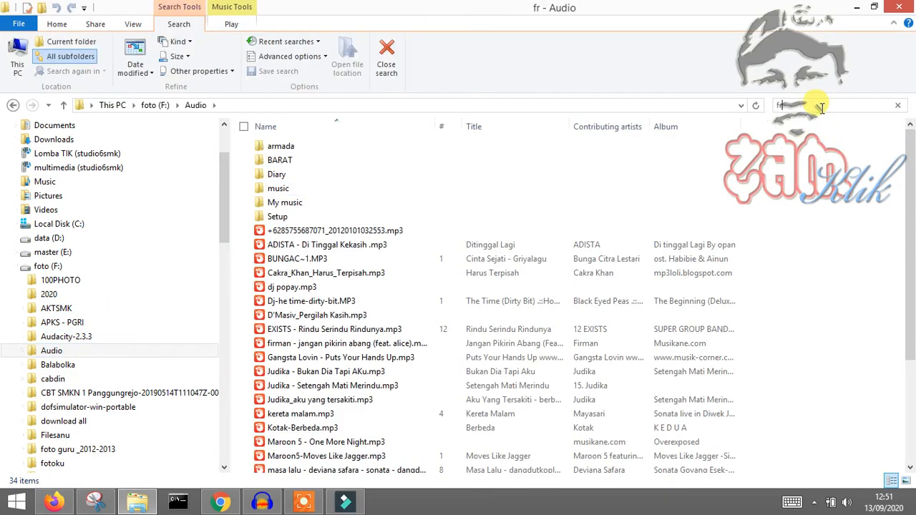
type("ee")
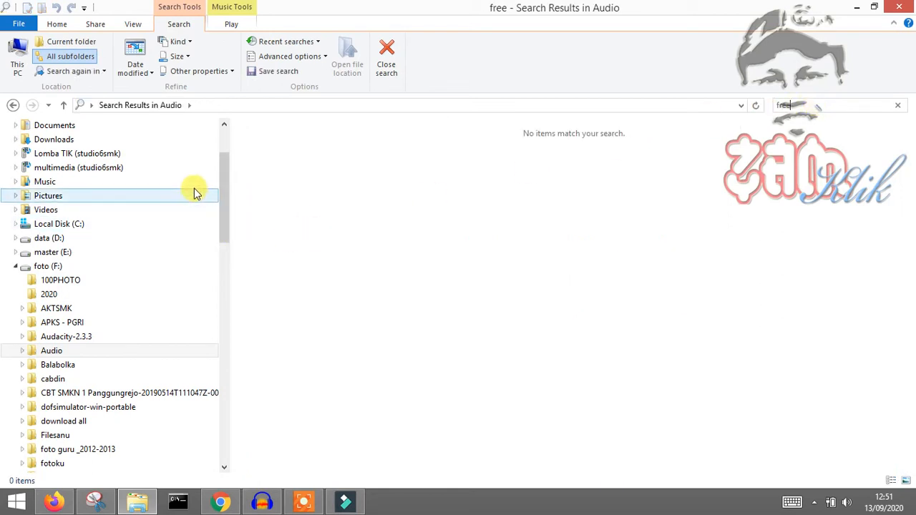
left_click(303, 502)
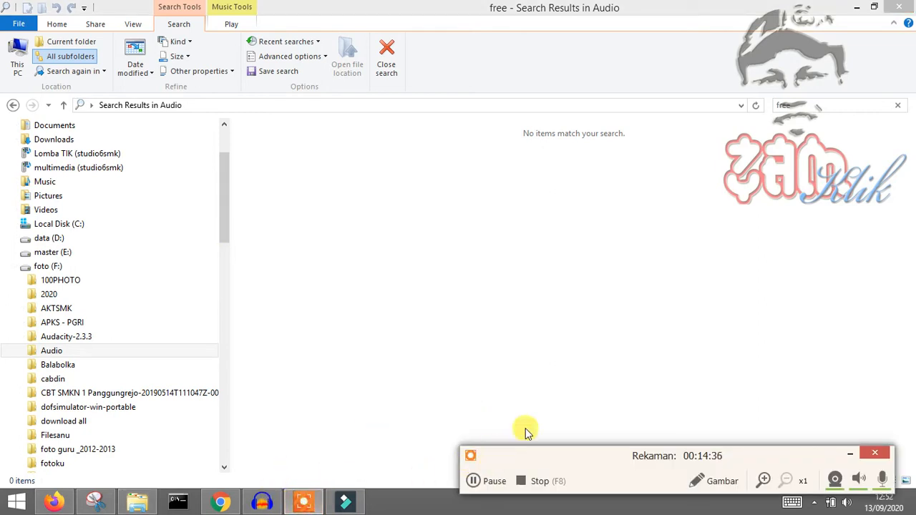
left_click(849, 455)
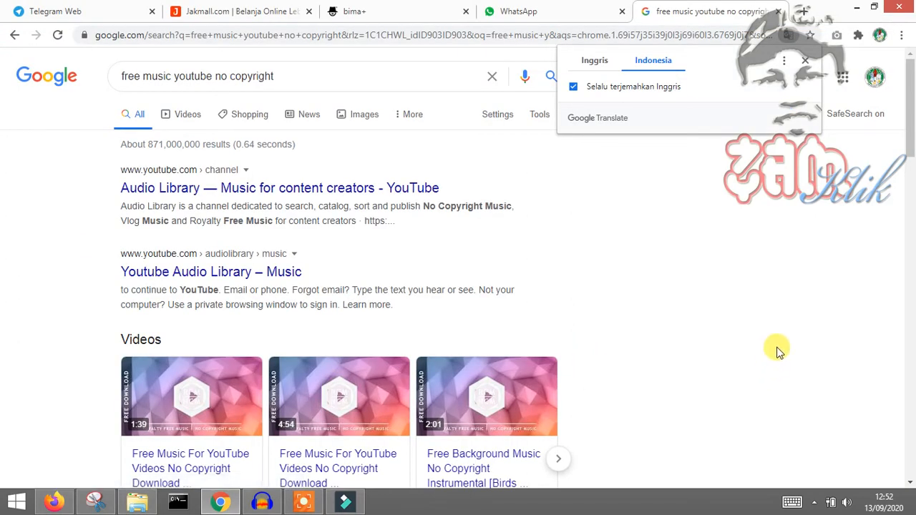
In the Chrome search results for free music youtube no copyright, open the YouTube Audio Library music result in a new tab
scroll(778, 335, "down", 2)
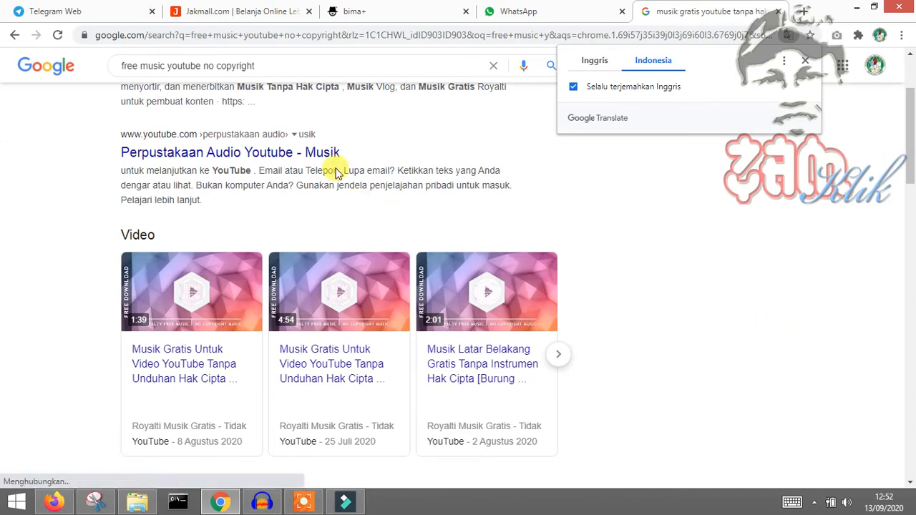
right_click(318, 157)
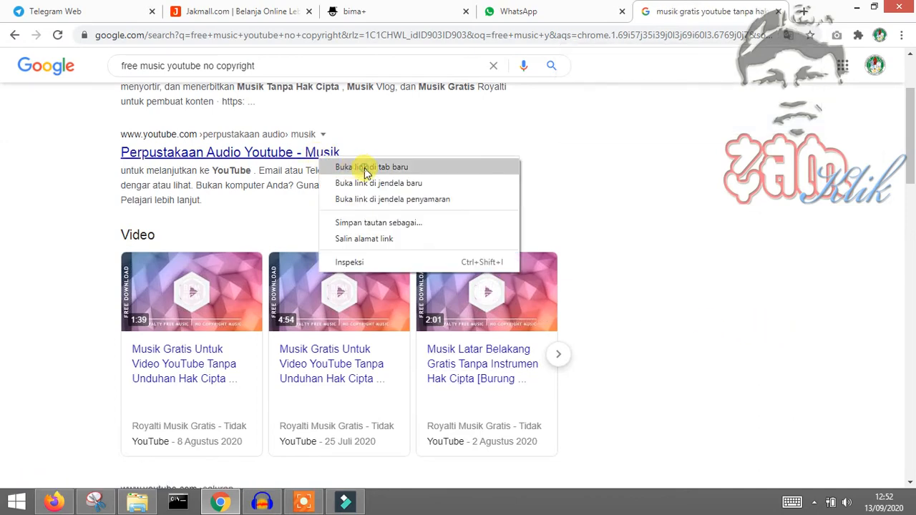
left_click(366, 172)
Open the YouTube royalty-free music channel result in the search tab, and switch to the YouTube Studio audio library tab
scroll(666, 213, "down", 3)
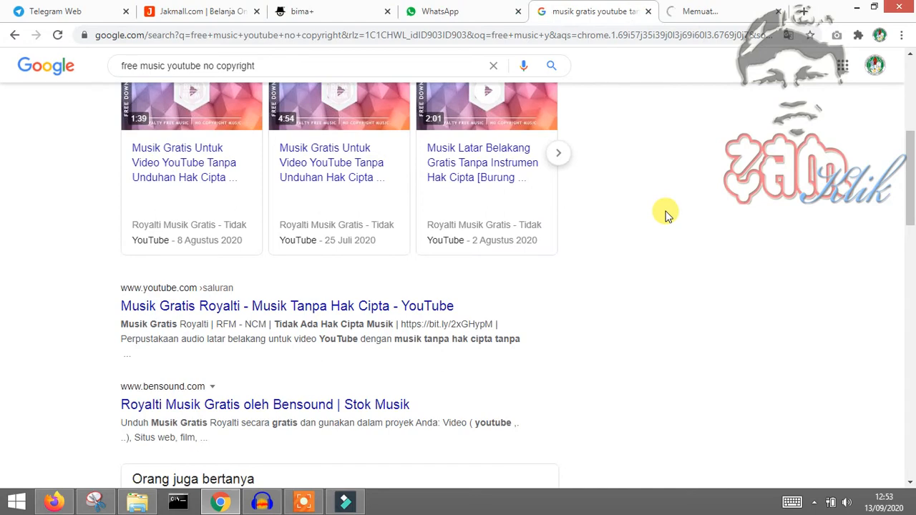
left_click(403, 313)
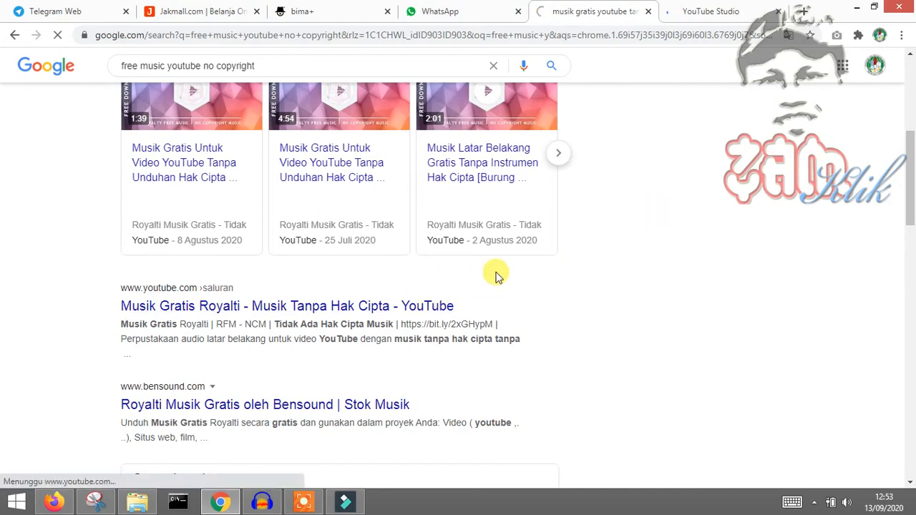
scroll(601, 250, "down", 2)
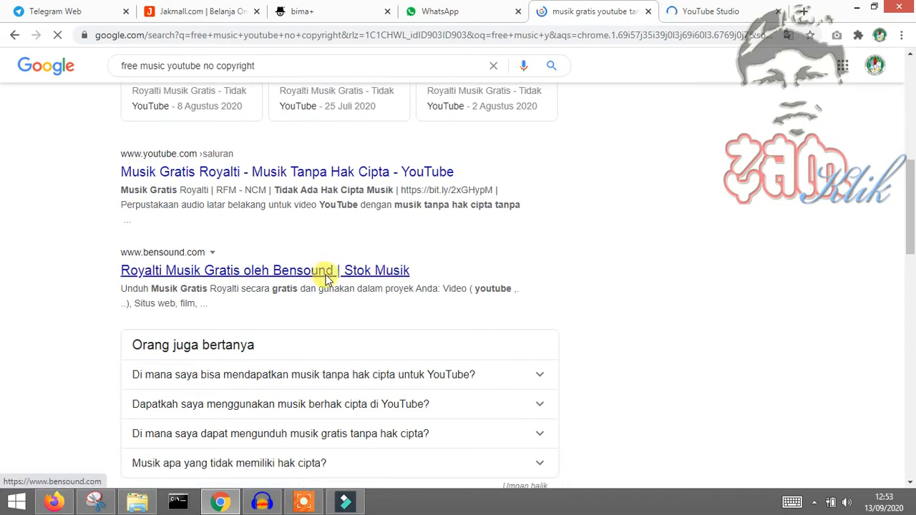
left_click(698, 13)
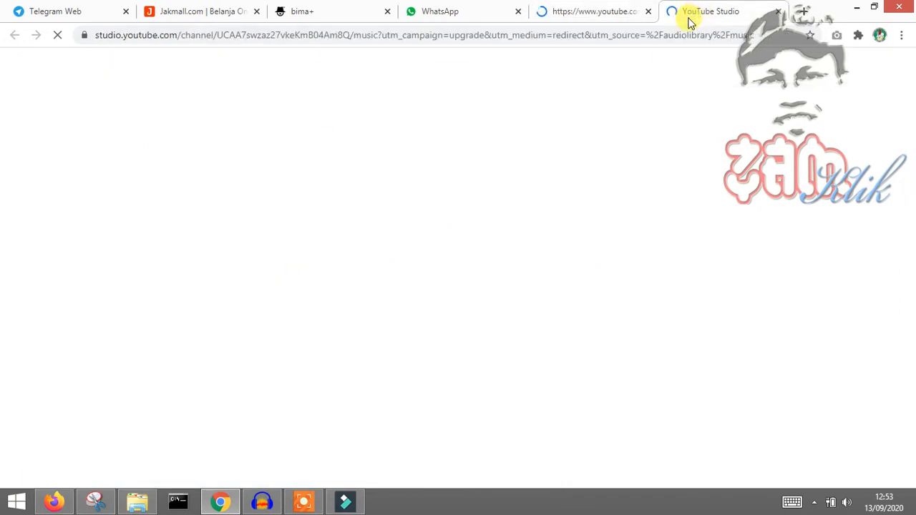
left_click(583, 13)
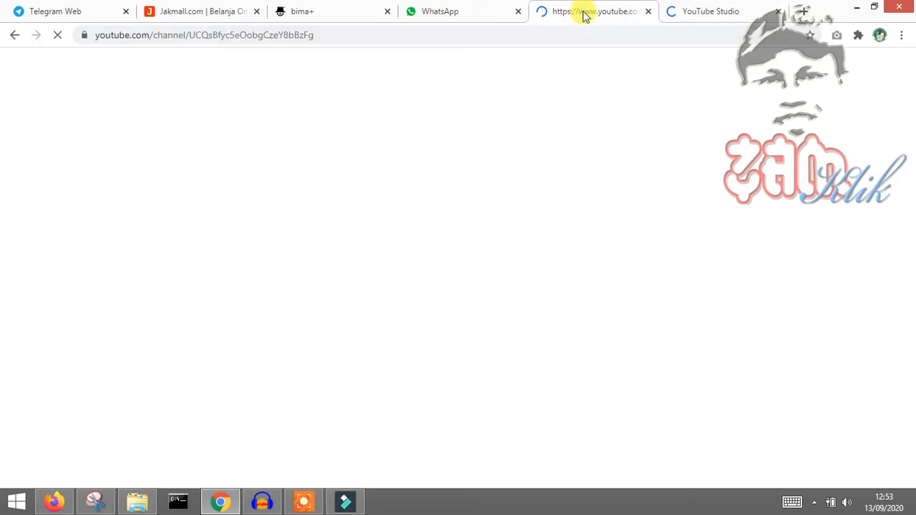
left_click(705, 10)
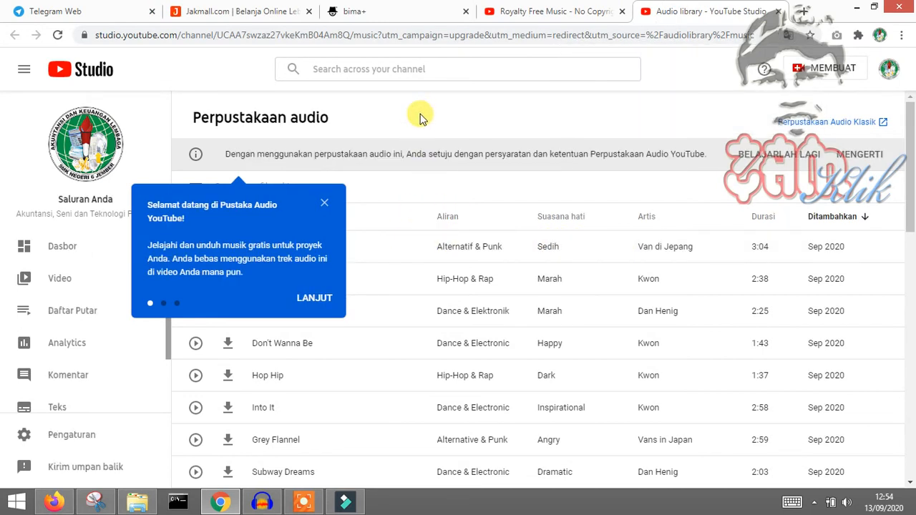
Look over the audio library's track list and dismiss its introductory tips
left_click(313, 298)
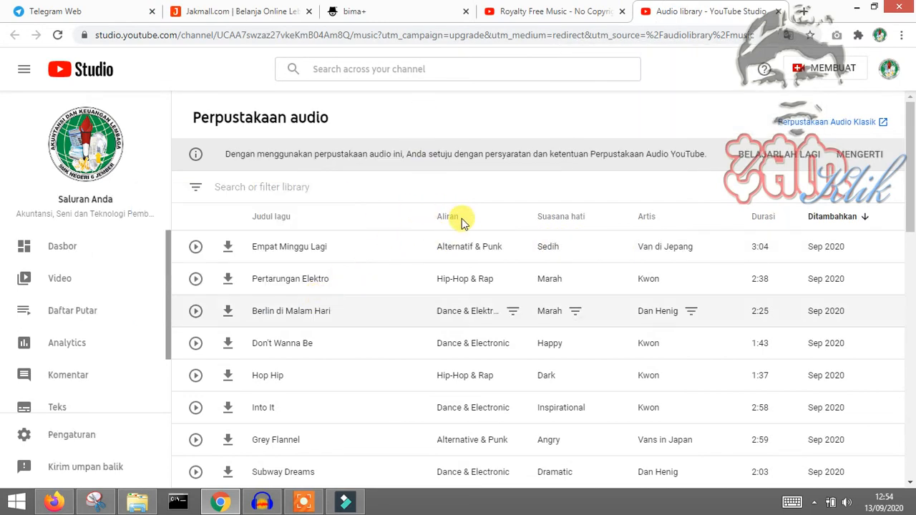
scroll(522, 279, "down", 3)
scroll(512, 272, "up", 1)
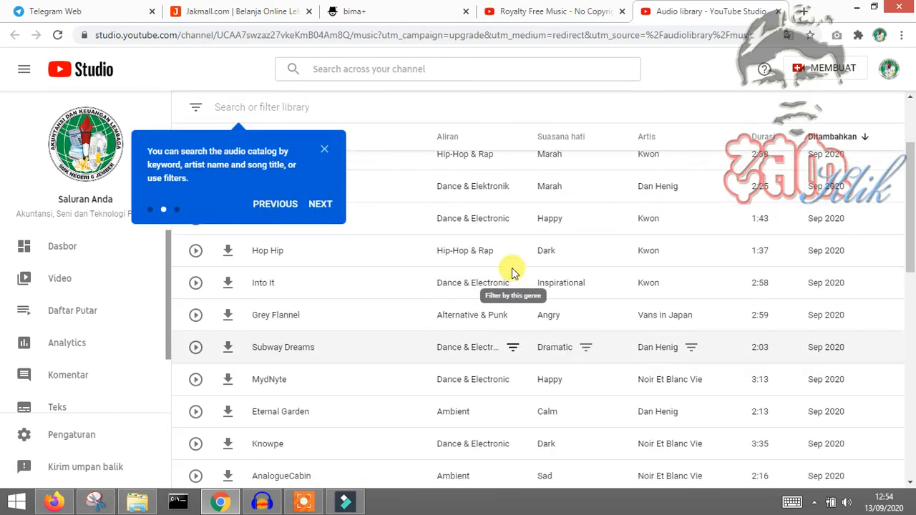
scroll(511, 272, "up", 2)
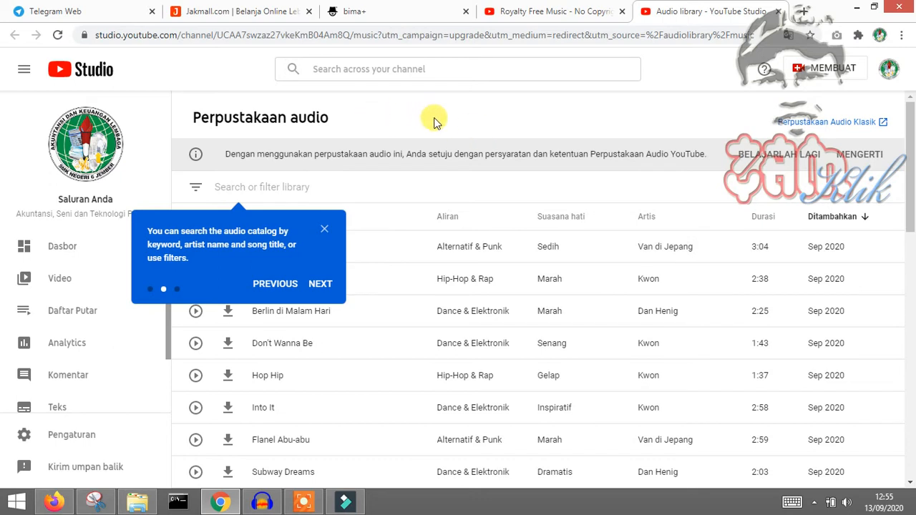
left_click(325, 229)
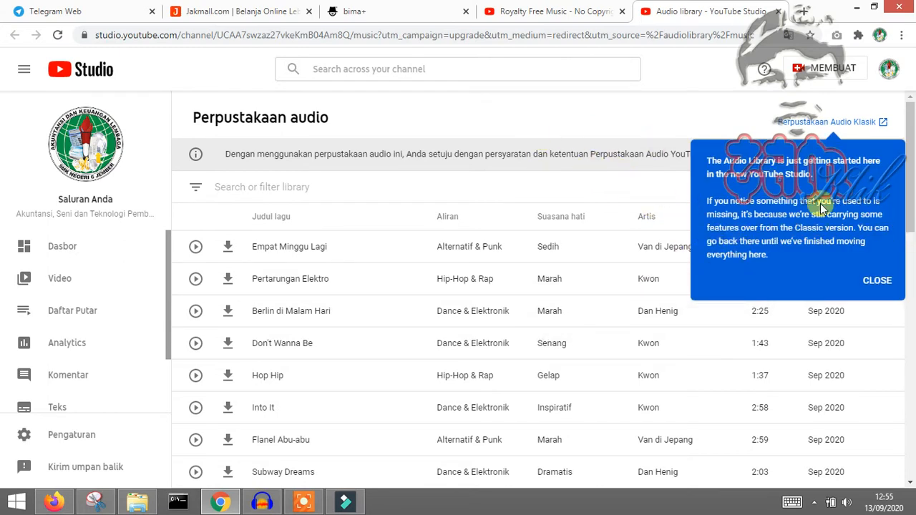
left_click(875, 280)
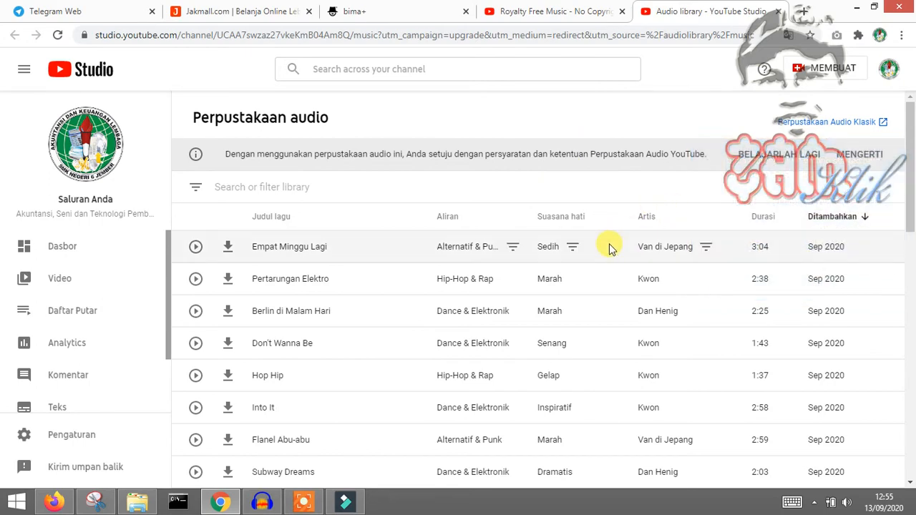
Preview and download the track Into It by Kwon from the audio library, and switch back to Filmora9
scroll(610, 247, "down", 2)
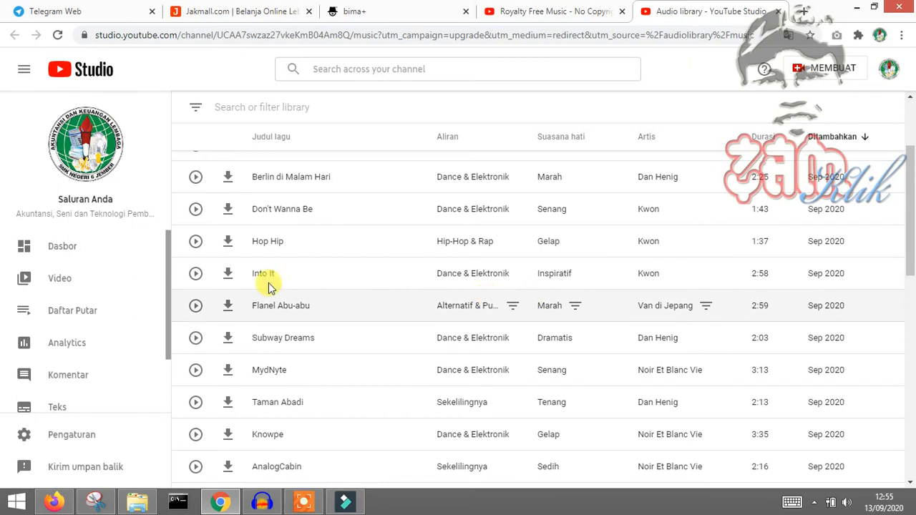
left_click(198, 274)
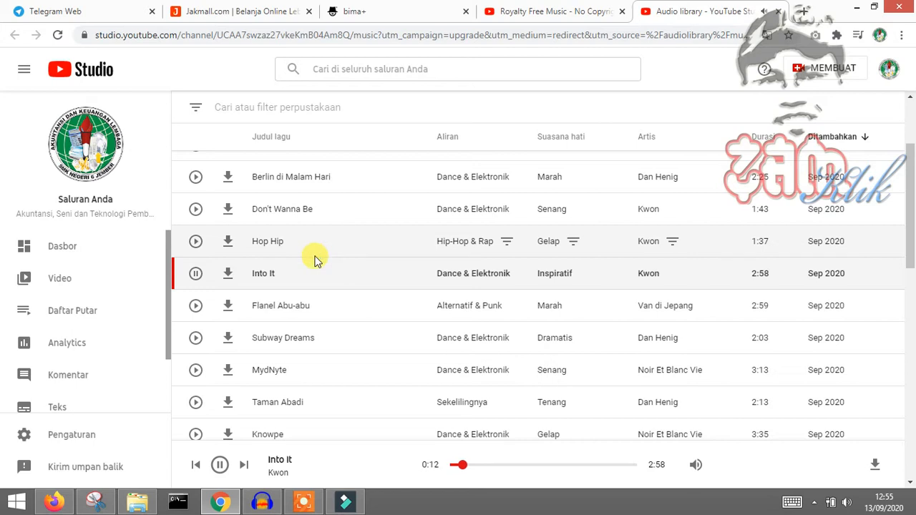
left_click(195, 274)
left_click(226, 275)
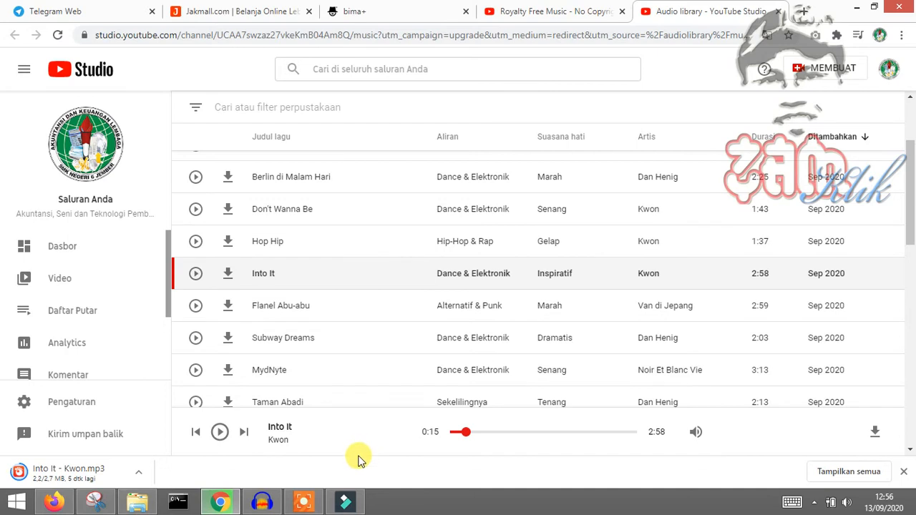
mouse_move(350, 497)
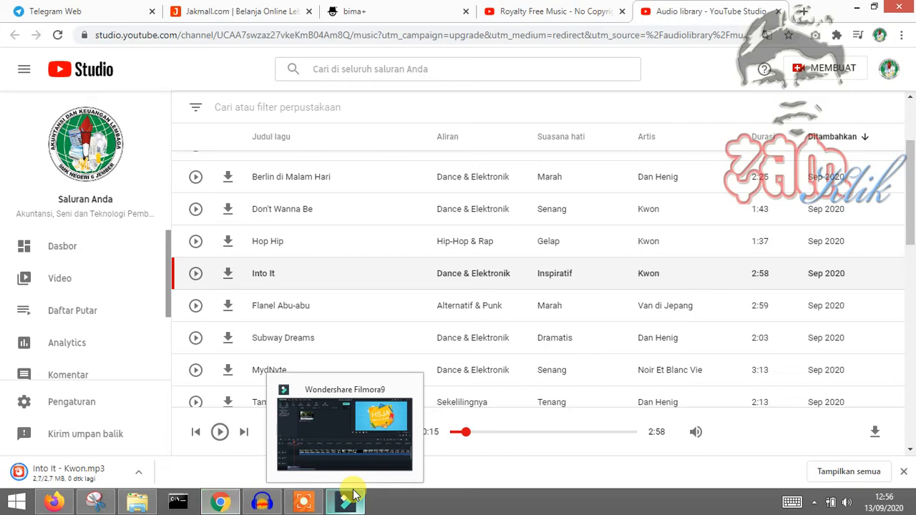
left_click(352, 499)
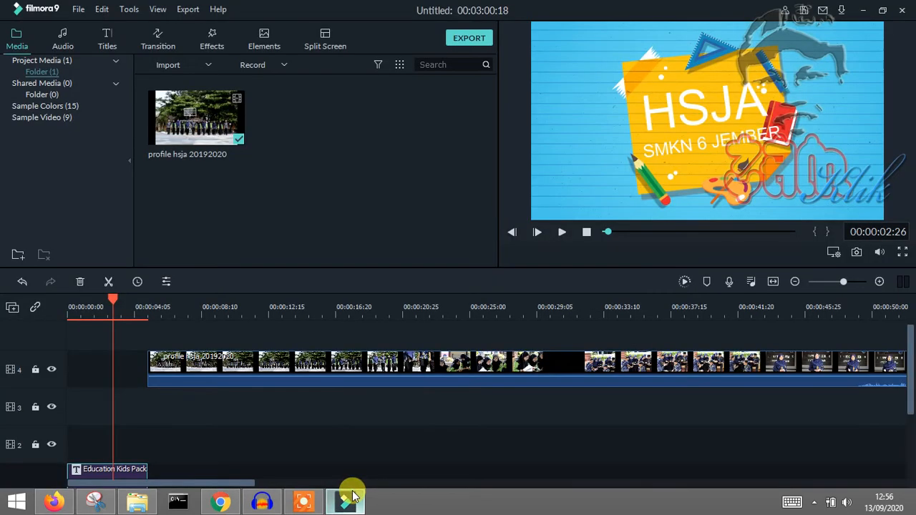
Bring the downloaded Into It - Kwon.mp3 from Chrome into the Filmora9 project media and place it at the start of audio track 1
left_click(221, 503)
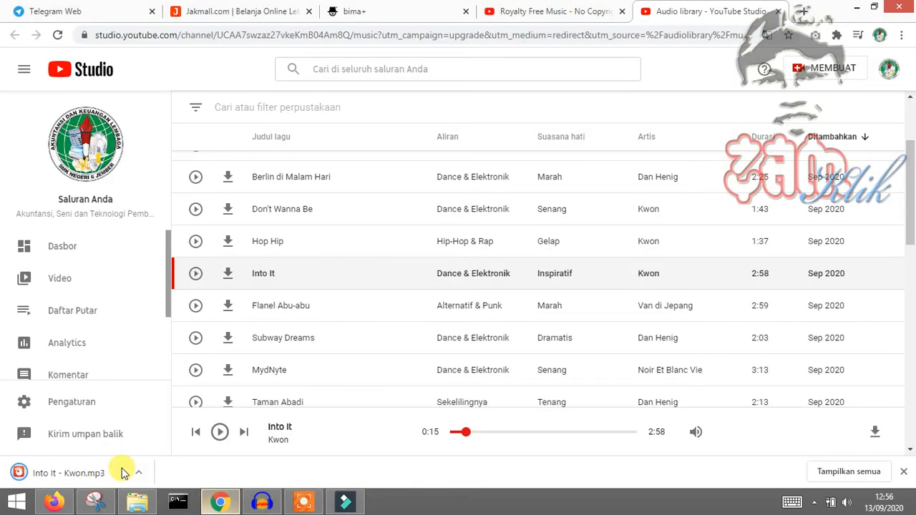
left_click_drag(71, 474, 205, 197)
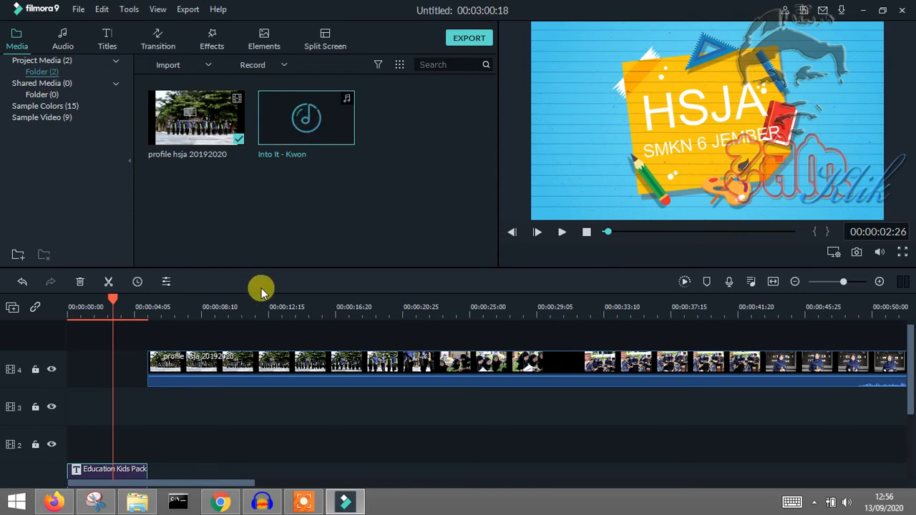
scroll(240, 385, "down", 3)
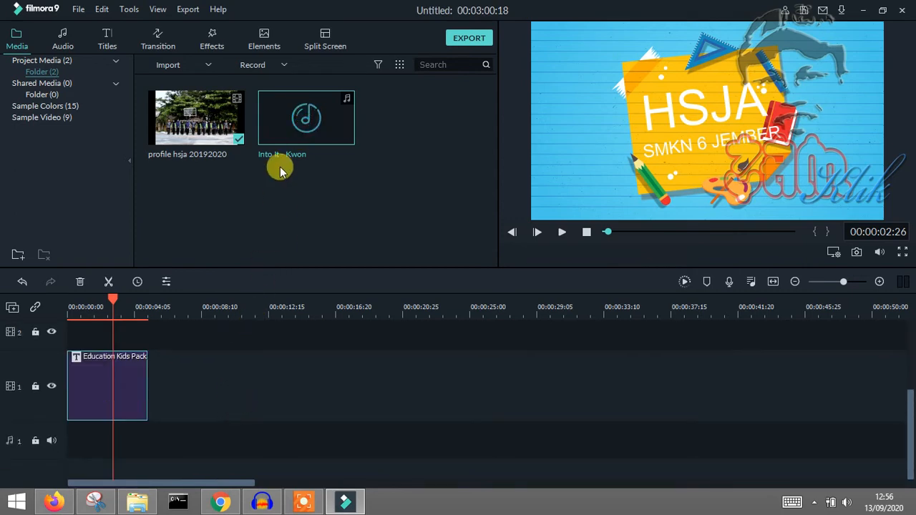
left_click_drag(287, 111, 61, 435)
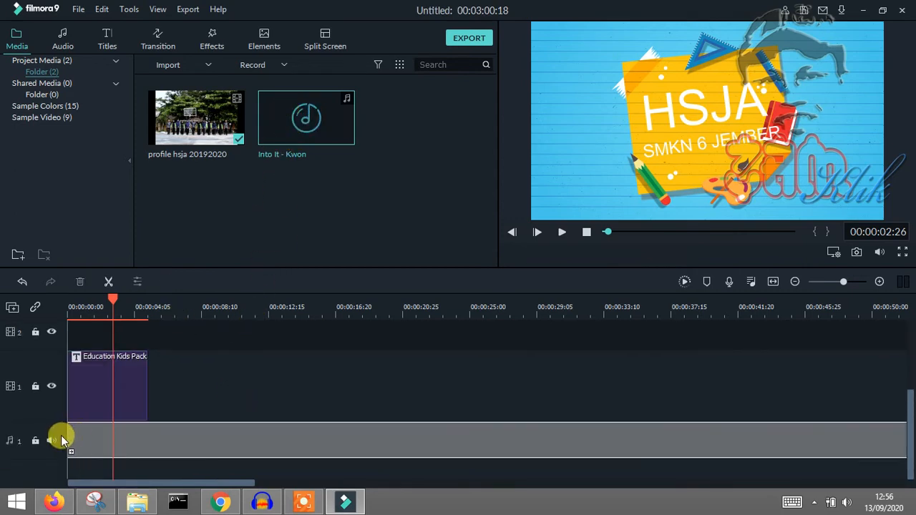
Play back the video with its music and pause where the speaker appears, at about 00:00:50
left_click(563, 233)
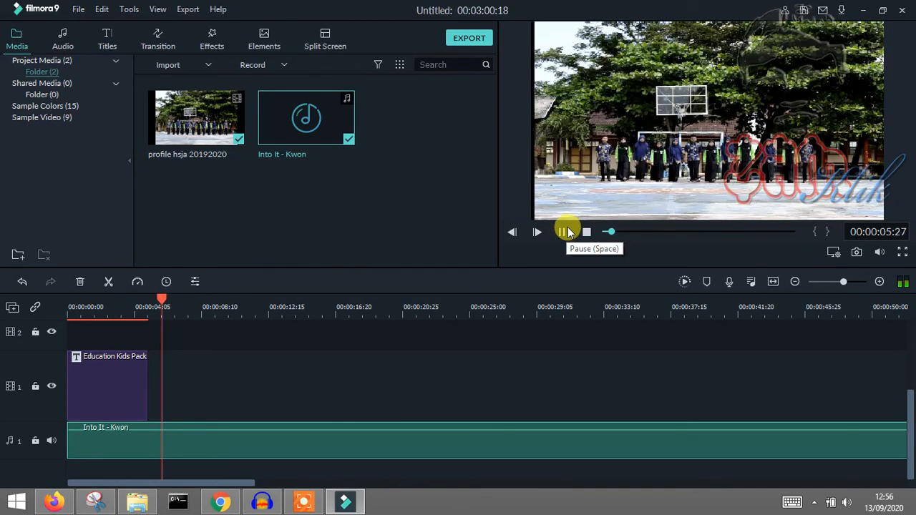
left_click_drag(220, 484, 696, 475)
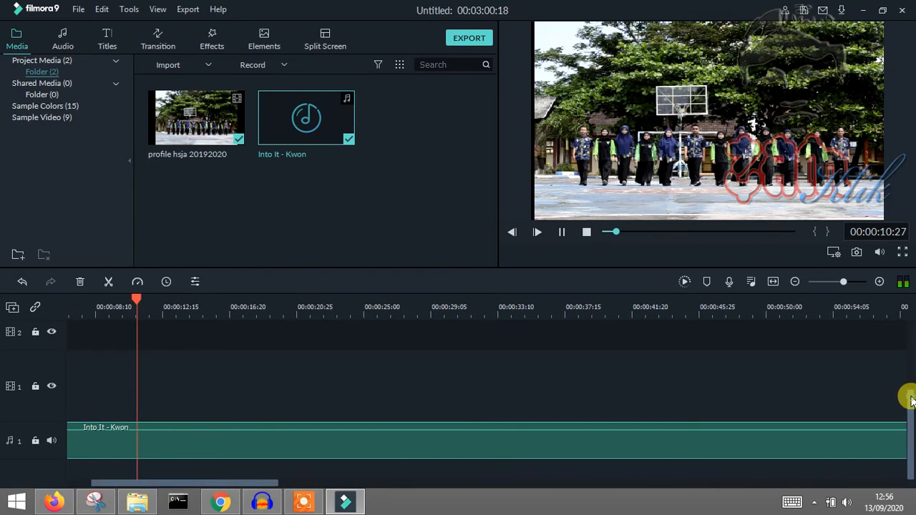
left_click_drag(906, 399, 910, 324)
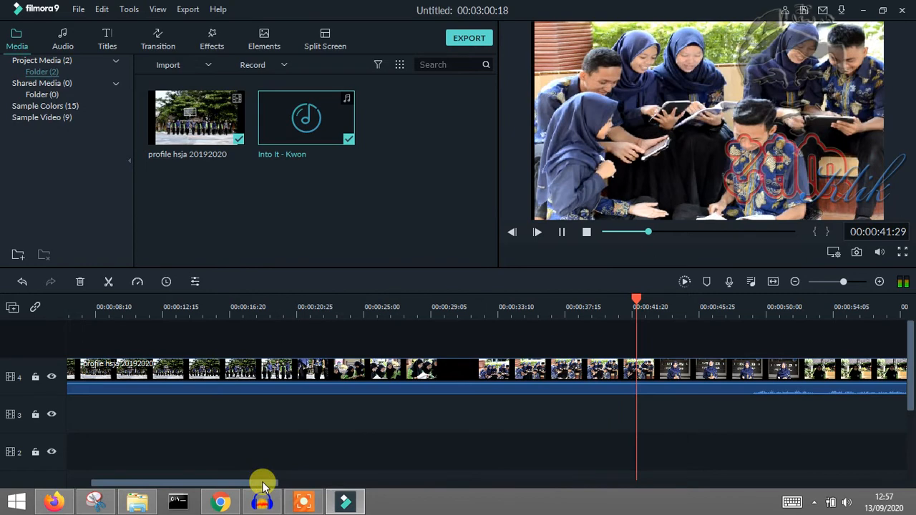
left_click_drag(263, 487, 422, 486)
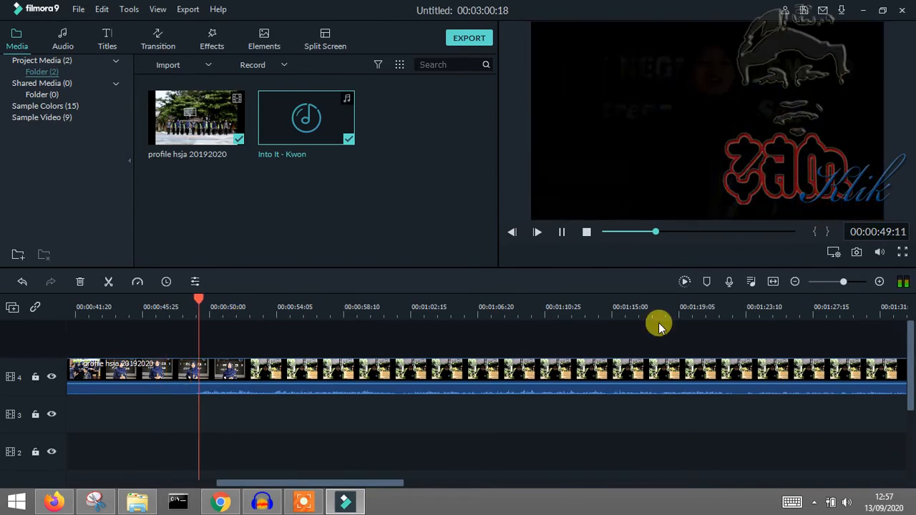
left_click(560, 233)
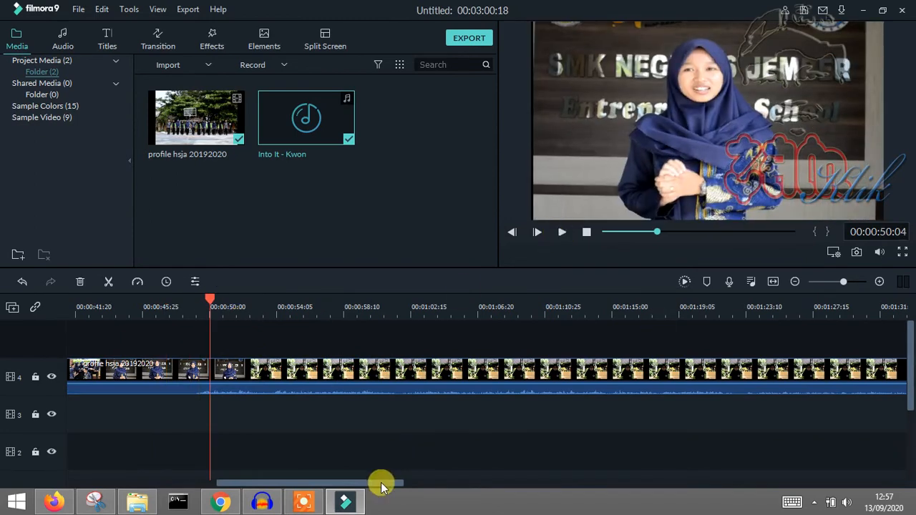
Trim the end of the Into It - Kwon music clip back to the playhead at 00:00:50:02
scroll(451, 419, "down", 4)
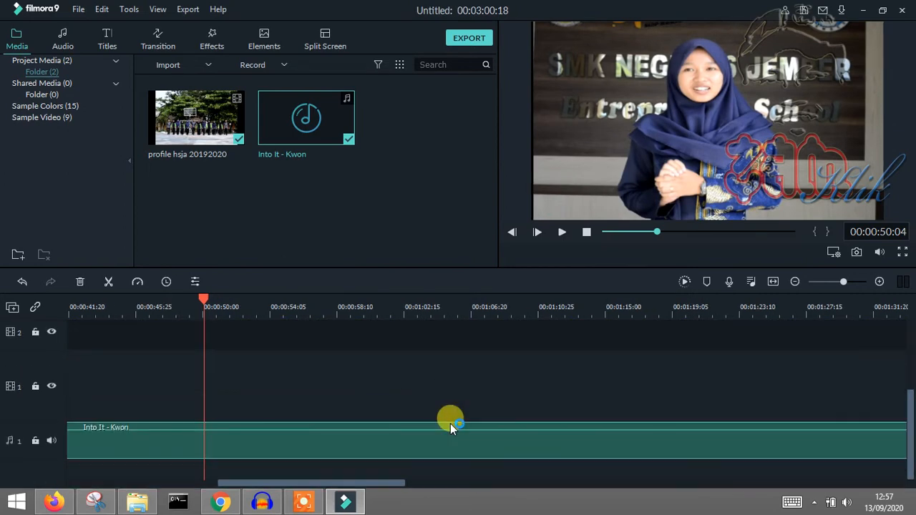
left_click_drag(389, 482, 788, 481)
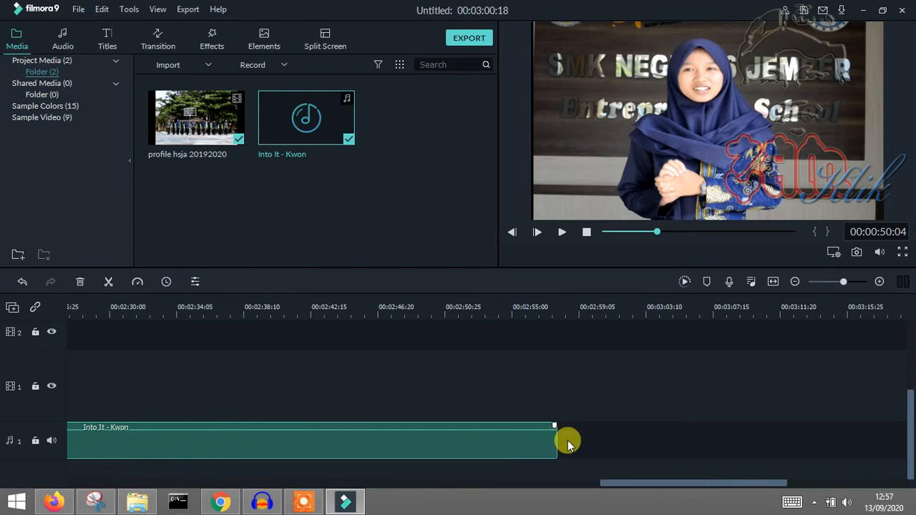
left_click_drag(561, 444, 82, 420)
left_click_drag(710, 482, 547, 480)
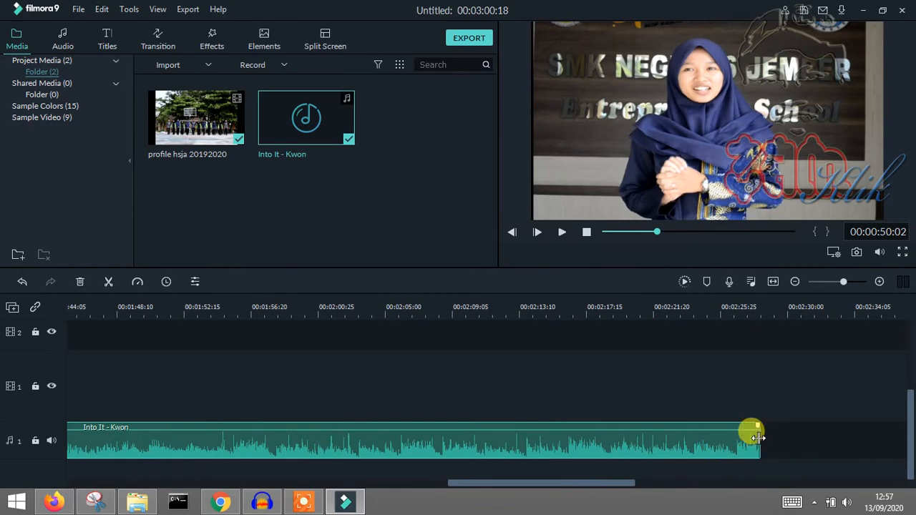
left_click_drag(758, 439, 201, 438)
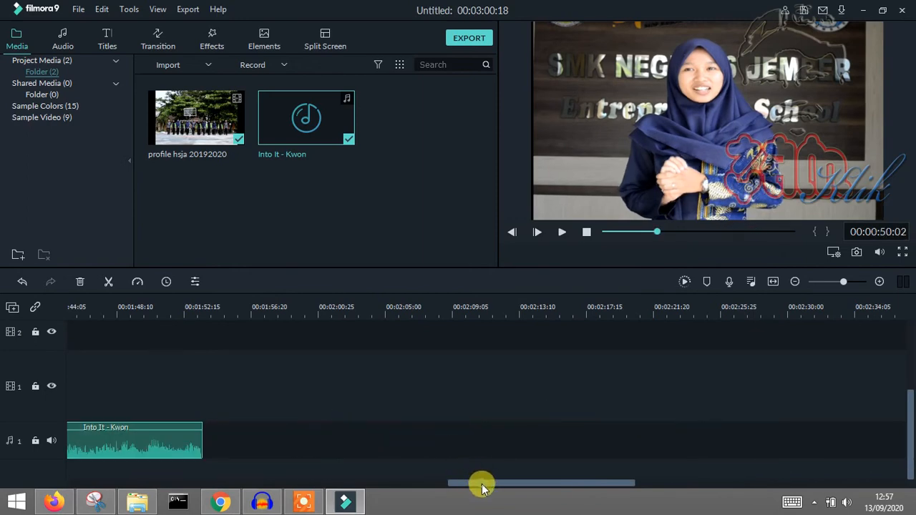
left_click_drag(482, 484, 348, 483)
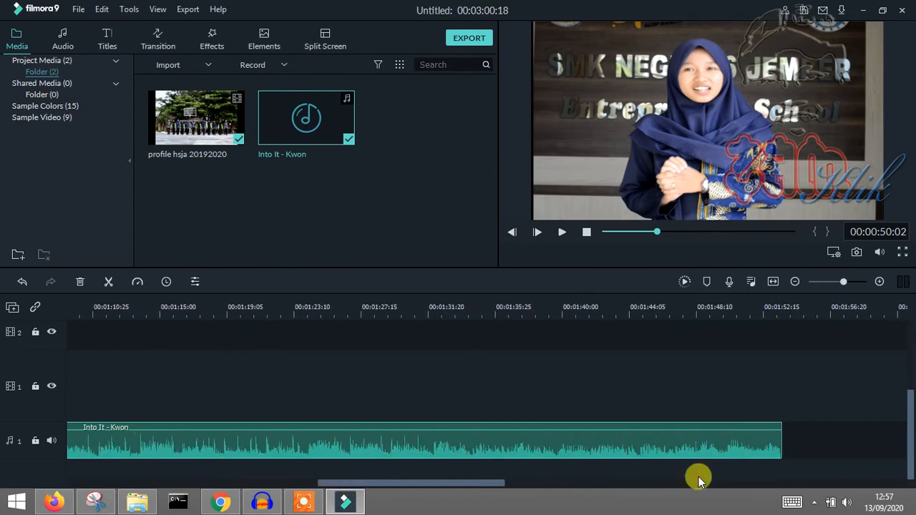
left_click_drag(771, 436, 132, 450)
left_click_drag(356, 484, 250, 487)
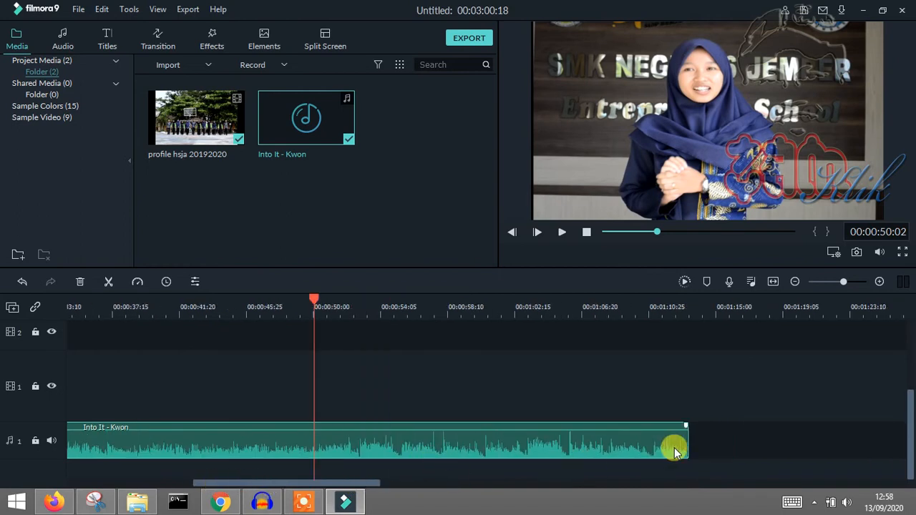
left_click_drag(681, 435, 314, 427)
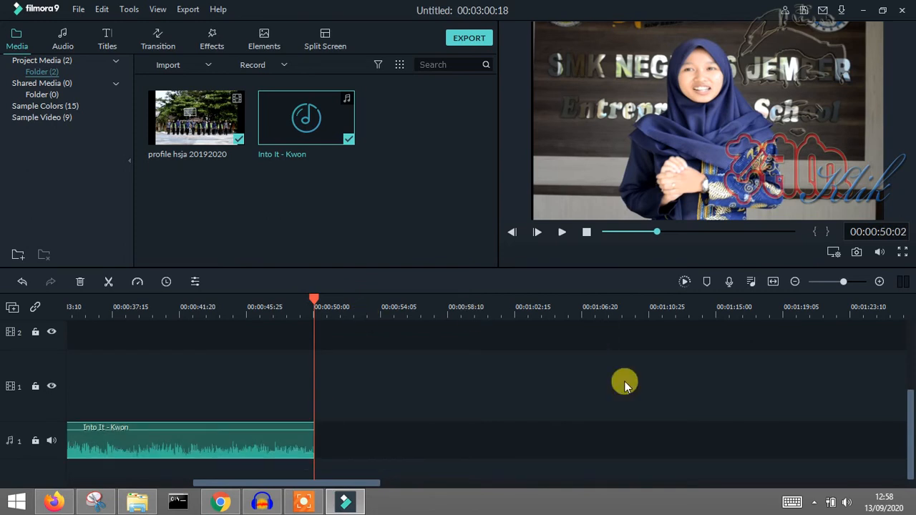
Play back the timeline from 00:00:47:26 to check how the music ends as the speaker starts
scroll(629, 390, "up", 2)
scroll(628, 389, "down", 2)
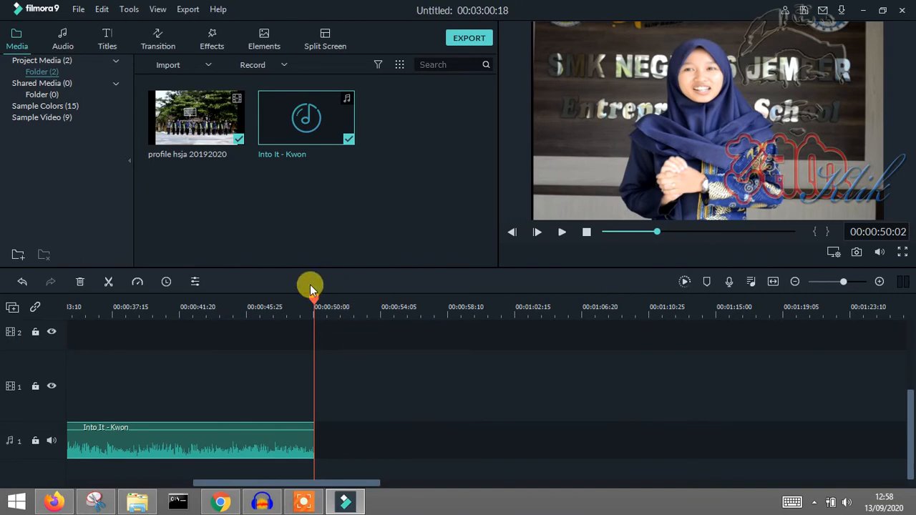
left_click(280, 306)
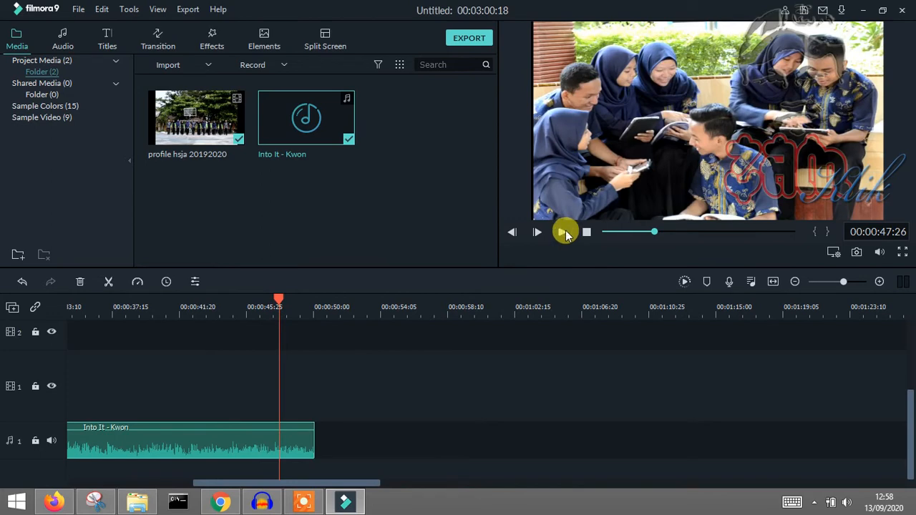
left_click(565, 233)
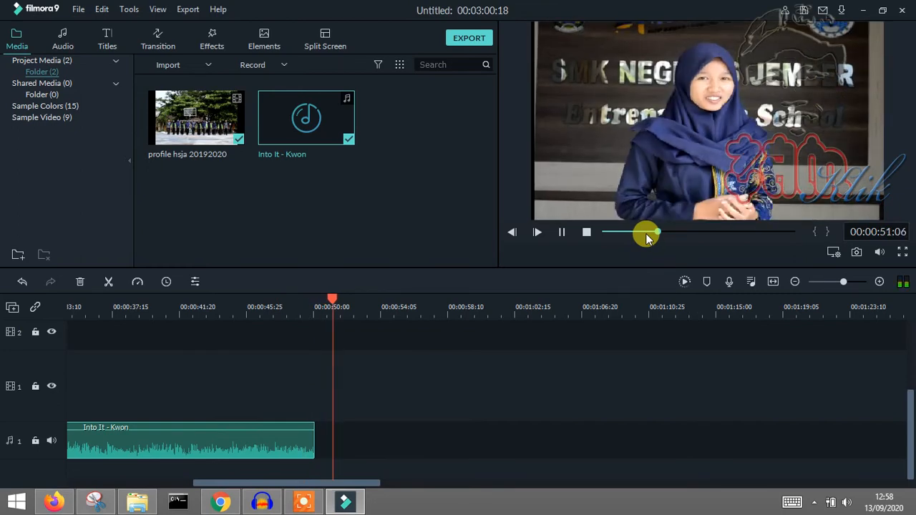
left_click(562, 232)
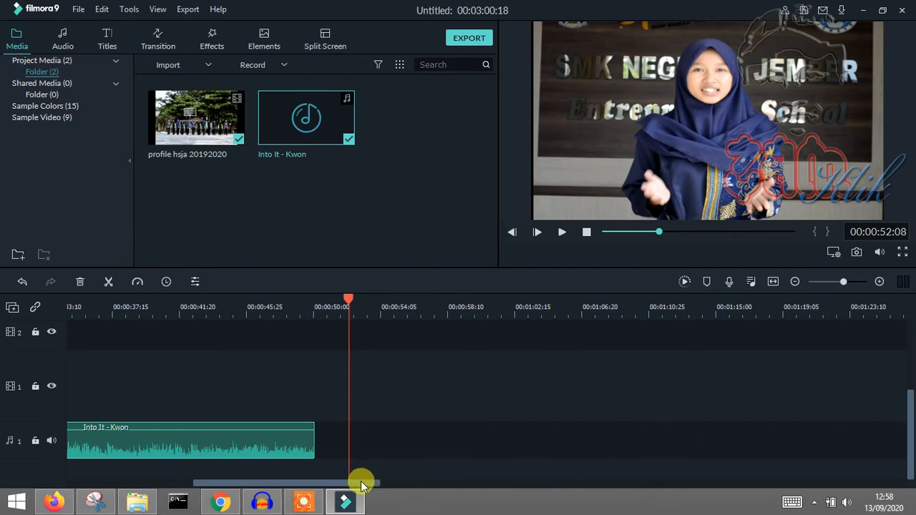
Add the Credit 4 end credit on track 4 directly after the profile hsja 20192020 clip
left_click_drag(362, 483, 768, 493)
scroll(582, 430, "up", 3)
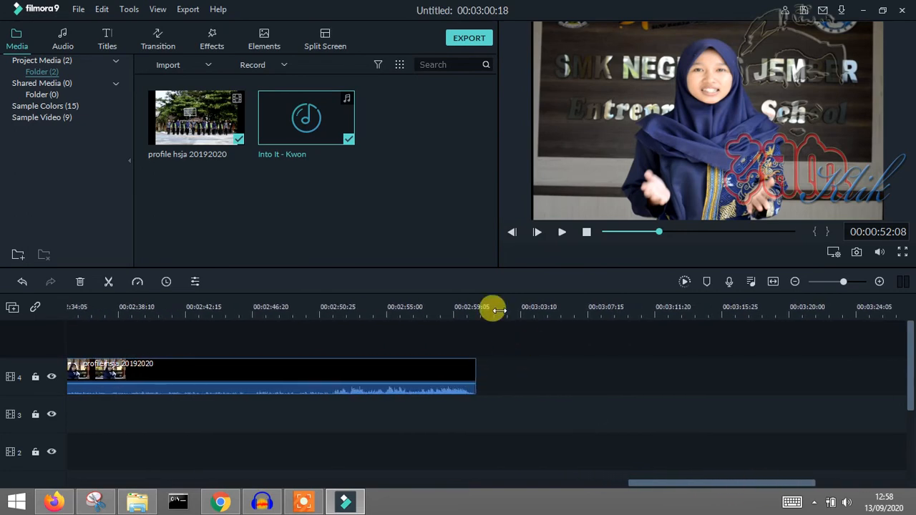
left_click(113, 45)
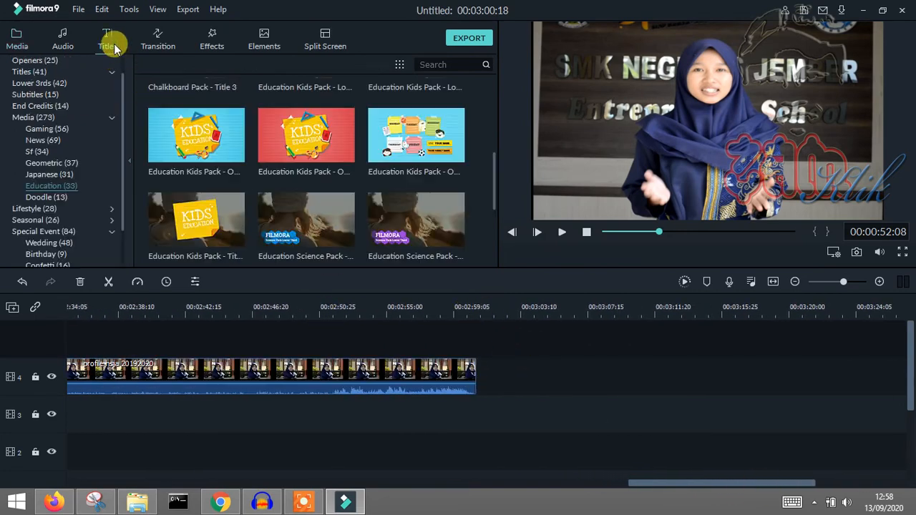
left_click(39, 105)
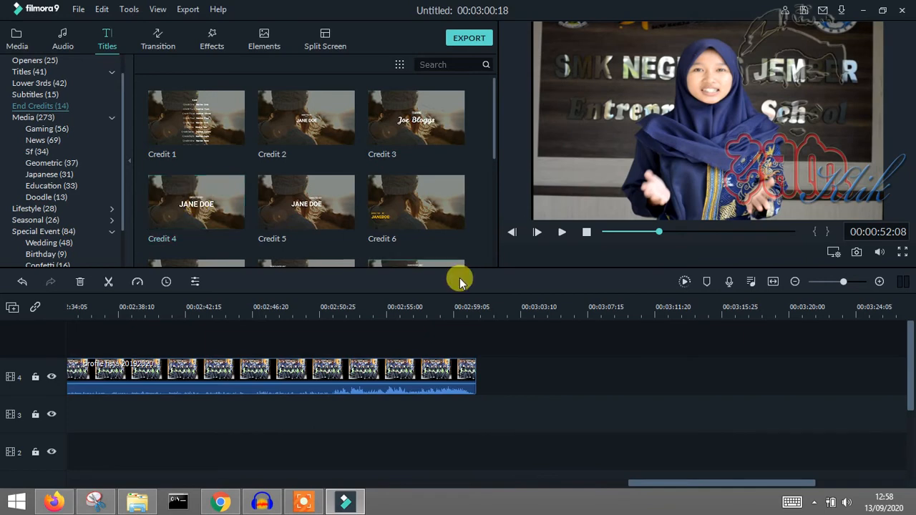
left_click_drag(220, 208, 491, 368)
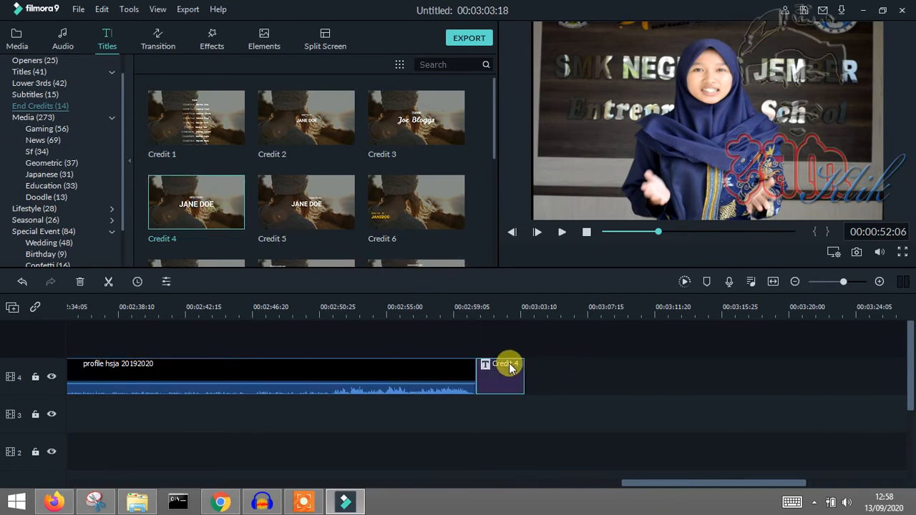
Delete the placeholder name from the Credit 4 text, keeping DIRECTED BY with an empty second line
double_click(507, 370)
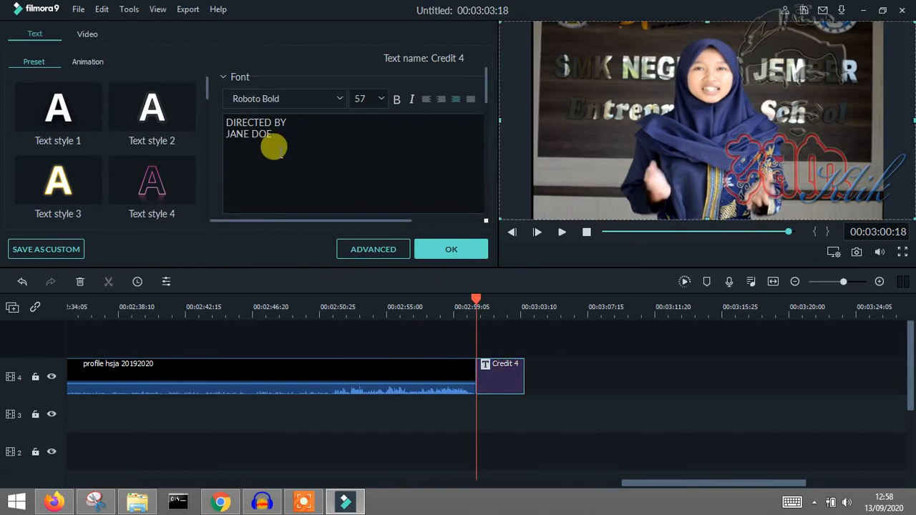
left_click_drag(273, 133, 226, 134)
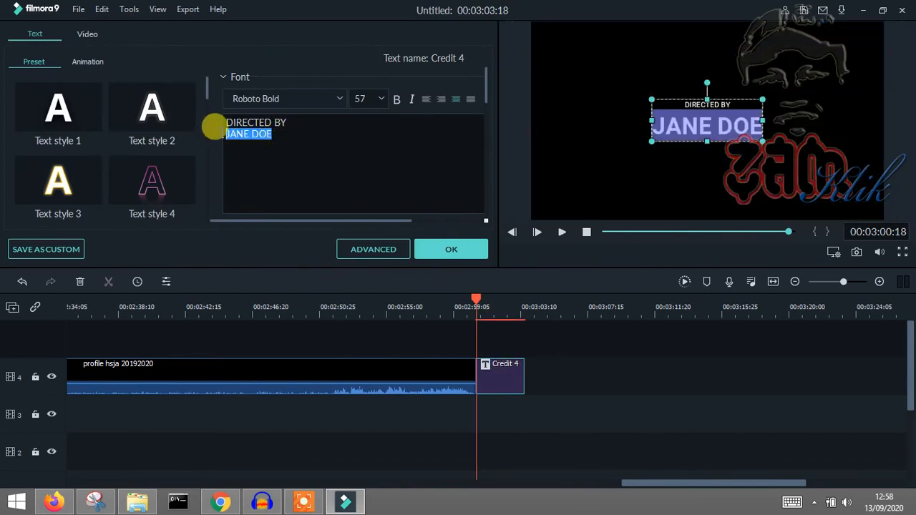
left_click(353, 140)
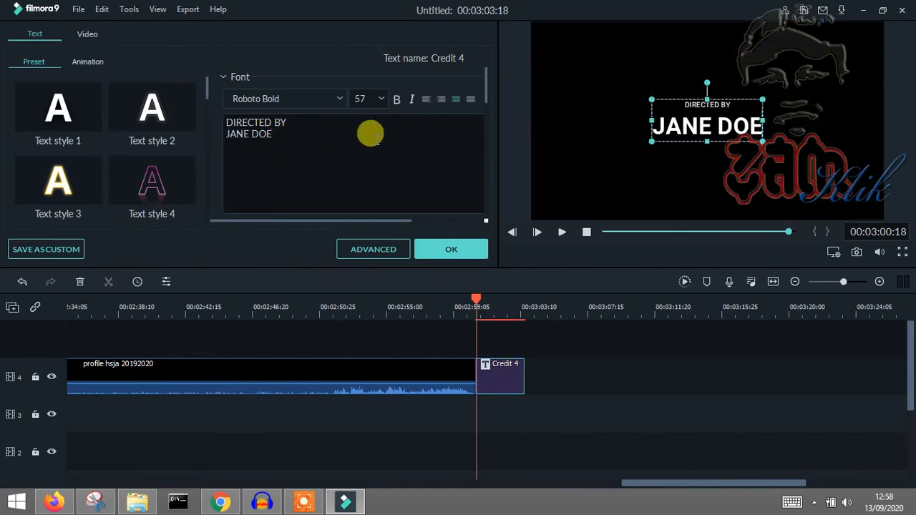
key("BackSpace")
key("BackSpace")
key("BackSpace")
key("BackSpace")
key("BackSpace")
key("BackSpace")
key("BackSpace")
key("BackSpace")
key("BackSpace")
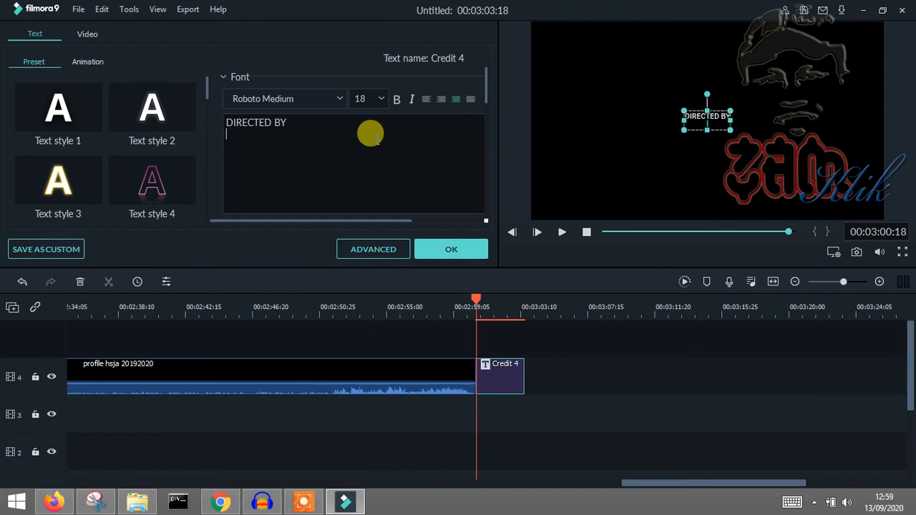
key("Return")
type("AKL")
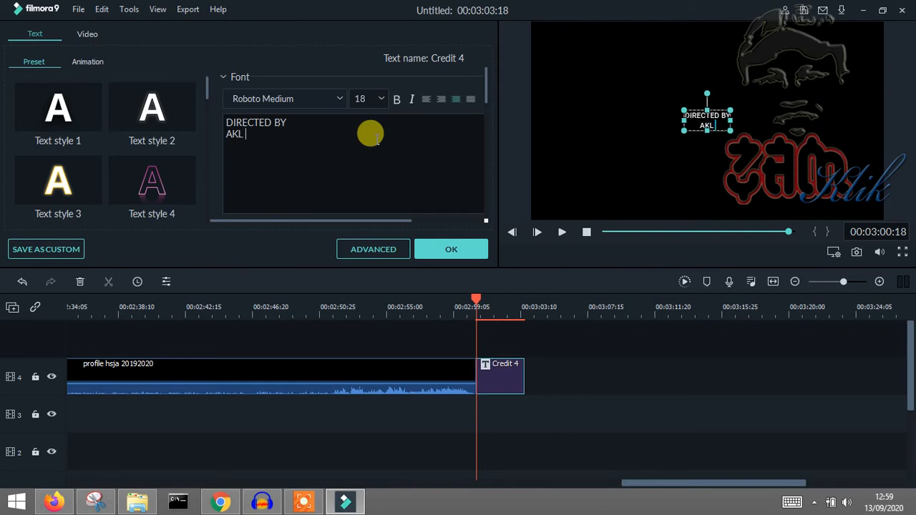
key("BackSpace")
key("BackSpace")
key("BackSpace")
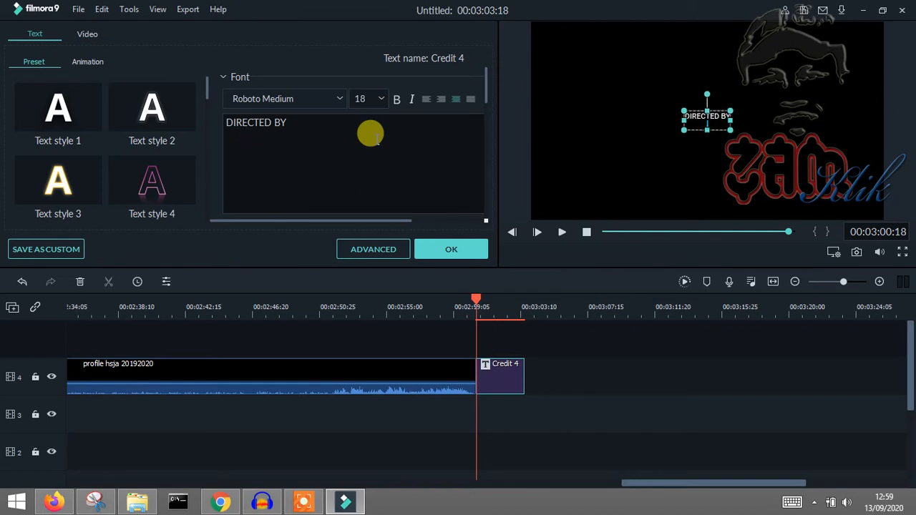
Enter Zamklik Studio under DIRECTED BY, apply the credit text, and play back the ending from 00:02:59:10
type("Zamklik")
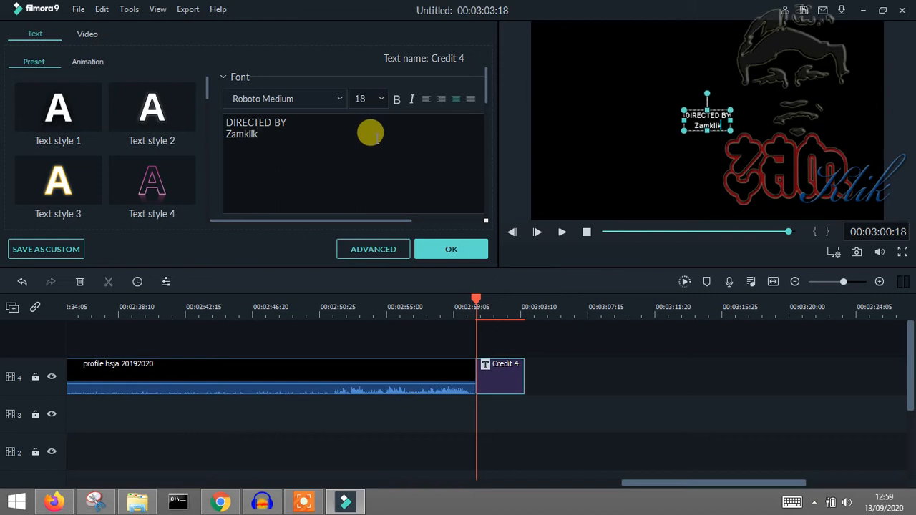
type(" Studio")
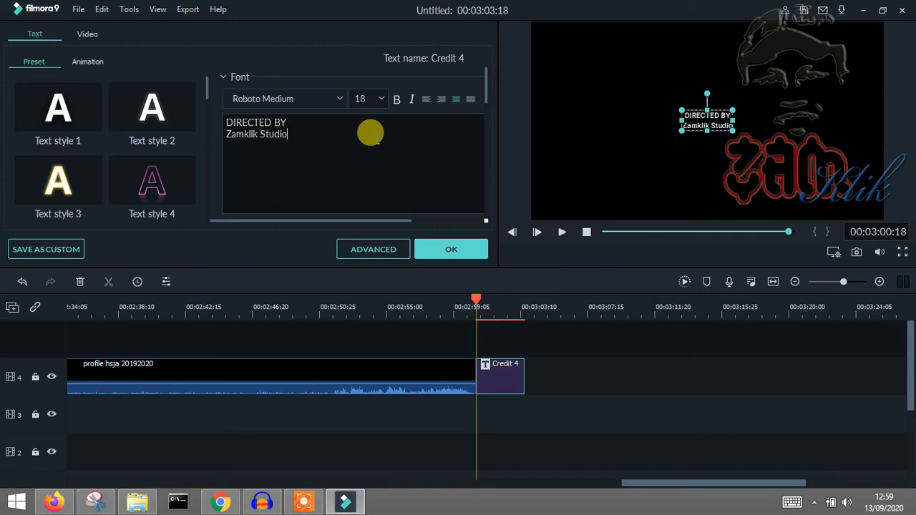
left_click(466, 256)
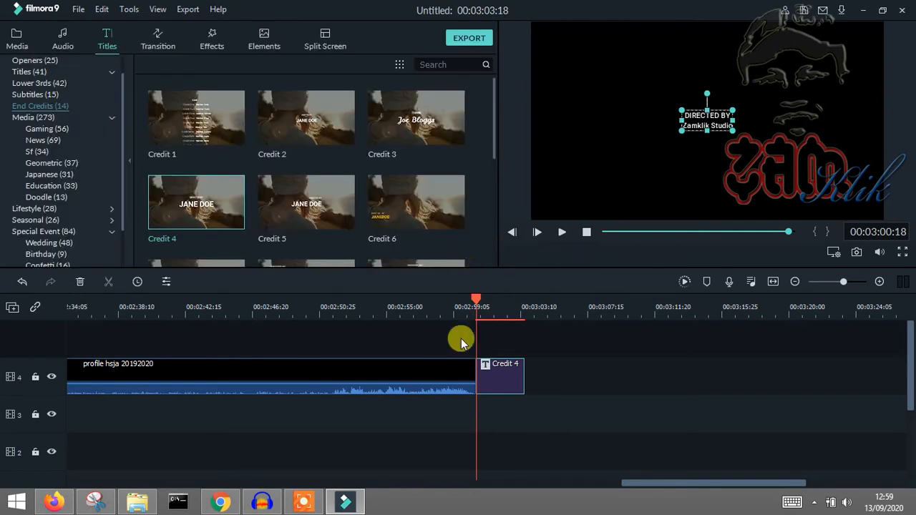
left_click(456, 308)
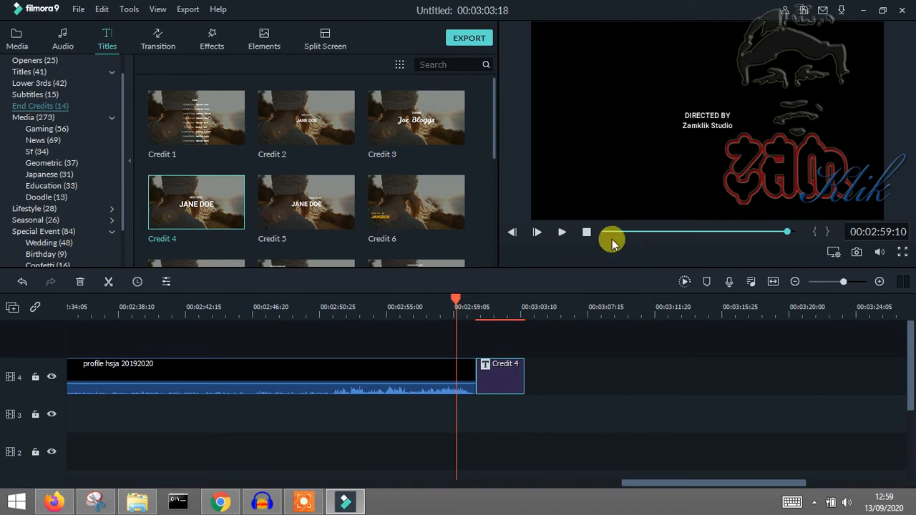
left_click(562, 233)
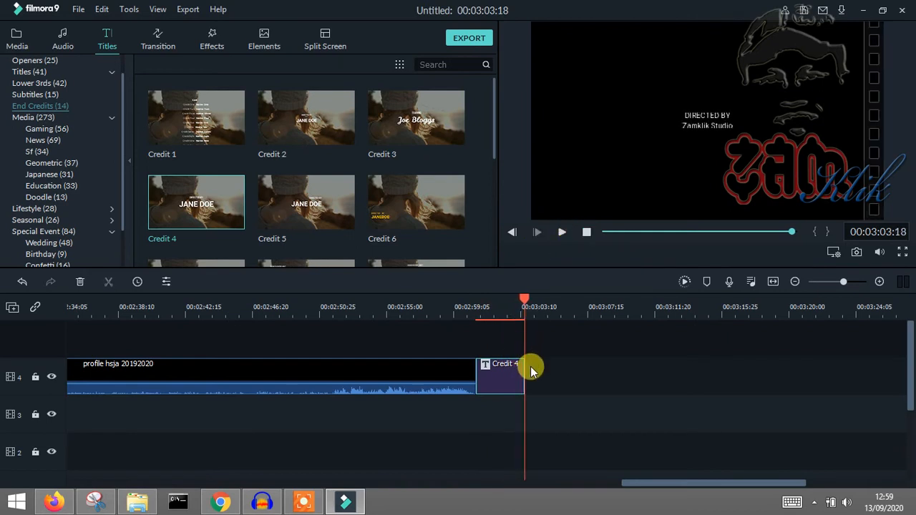
Extend the Credit 4 title to end at about 00:03:11:01 and add the Credit 5 end credit directly after it on track 4
left_click_drag(540, 367, 644, 368)
left_click_drag(548, 297, 638, 303)
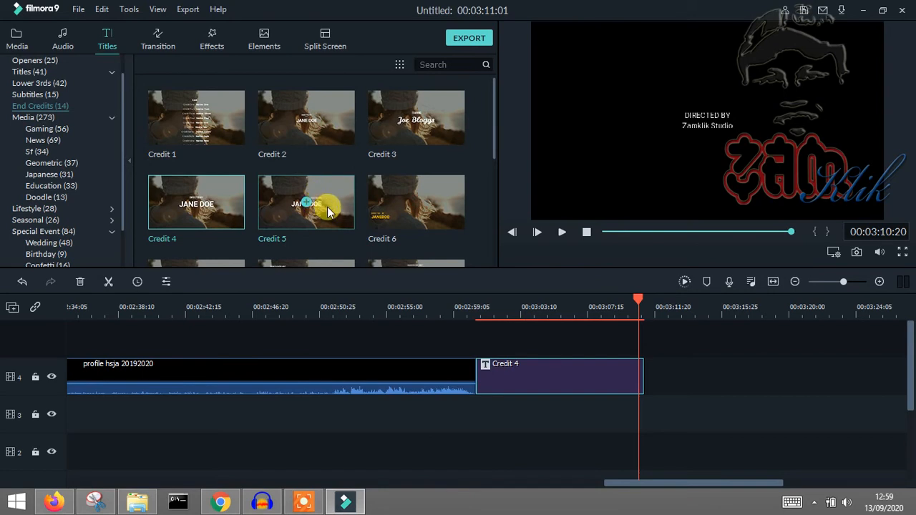
left_click_drag(330, 211, 650, 372)
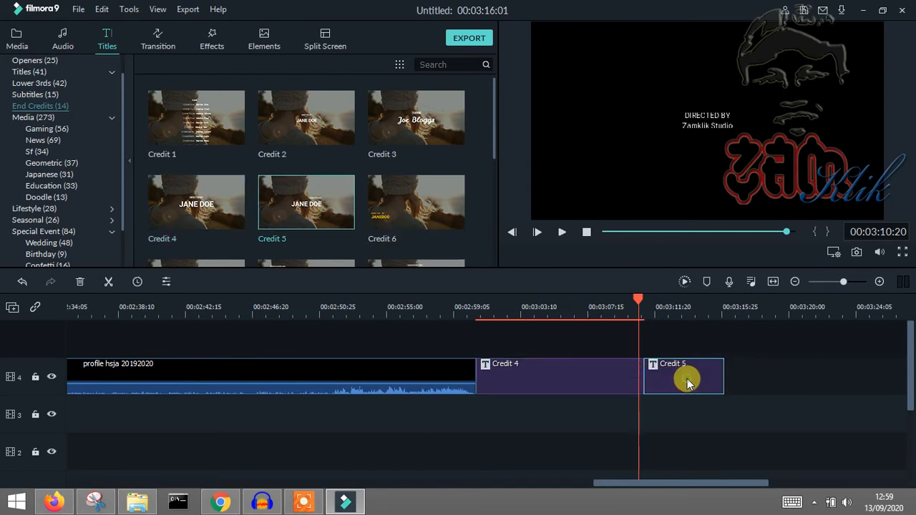
Replace the placeholder name on the second line of the Credit 5 text with 2020
double_click(687, 384)
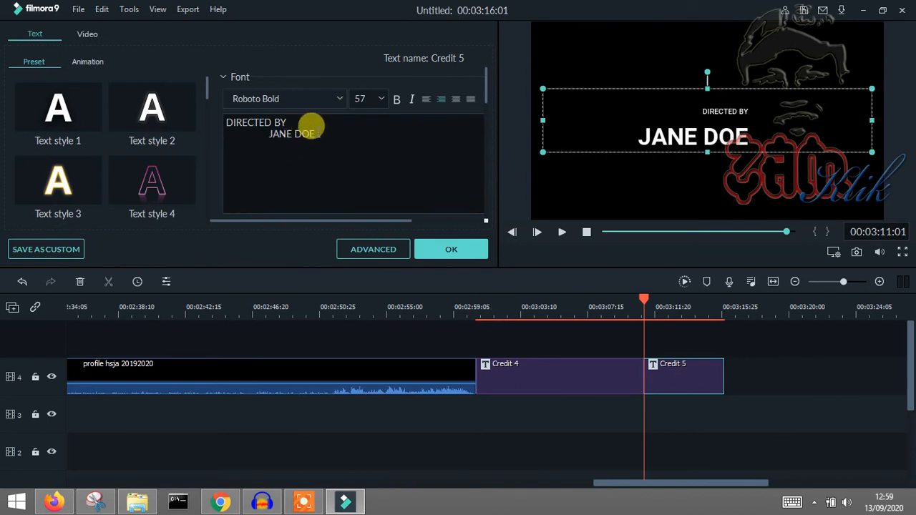
left_click_drag(316, 134, 273, 133)
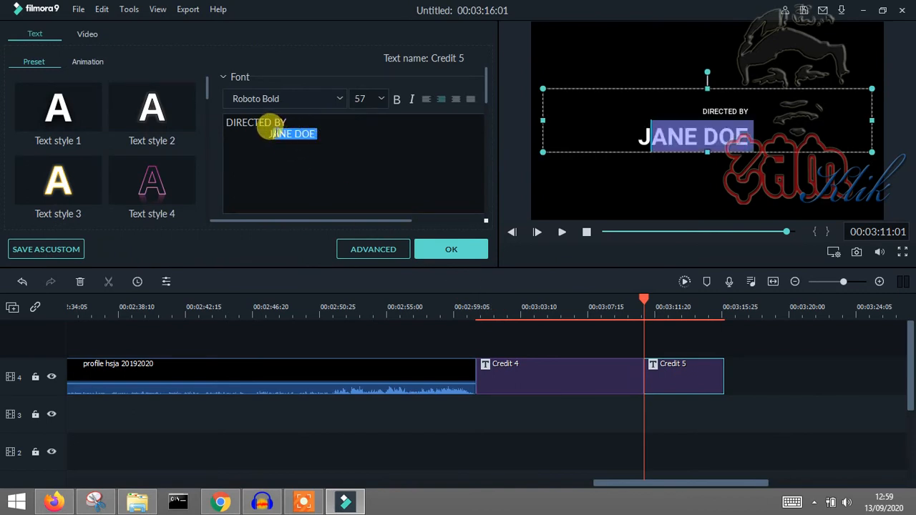
key("BackSpace")
key("BackSpace")
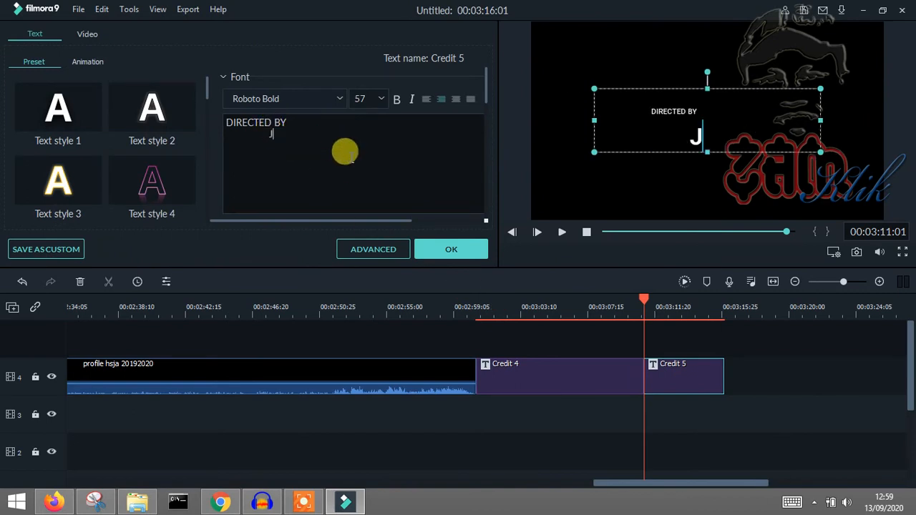
type("20")
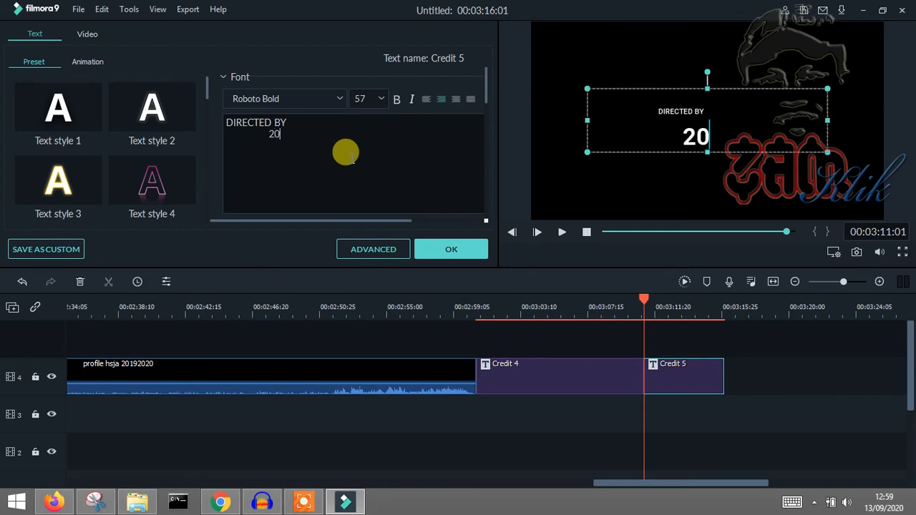
type("20")
Replace DIRECTED BY on the first line of the Credit 5 text with AKL SMKN 6 JEMBER
left_click(295, 123)
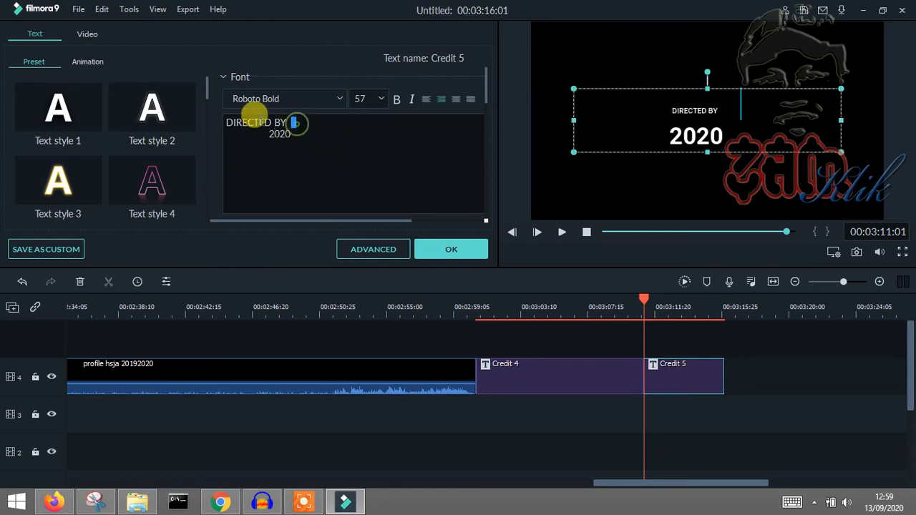
left_click_drag(295, 123, 216, 123)
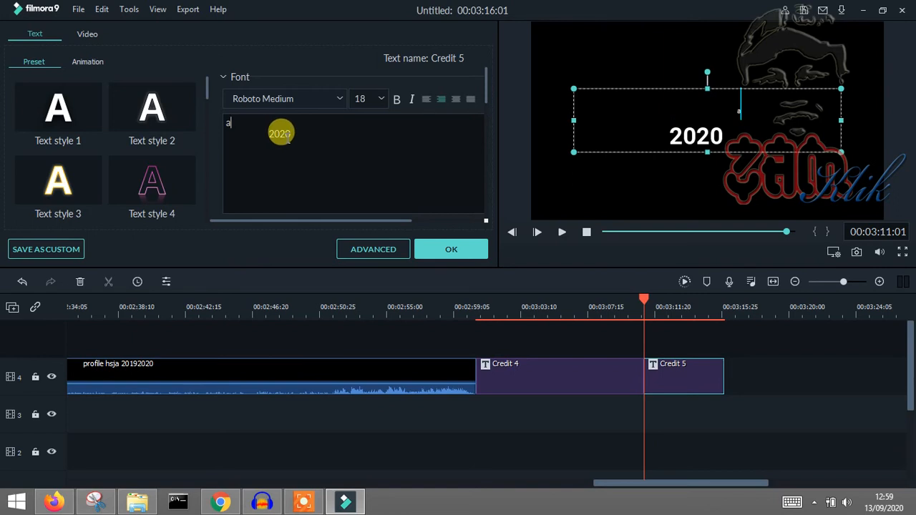
key("BackSpace")
type("AKL SM")
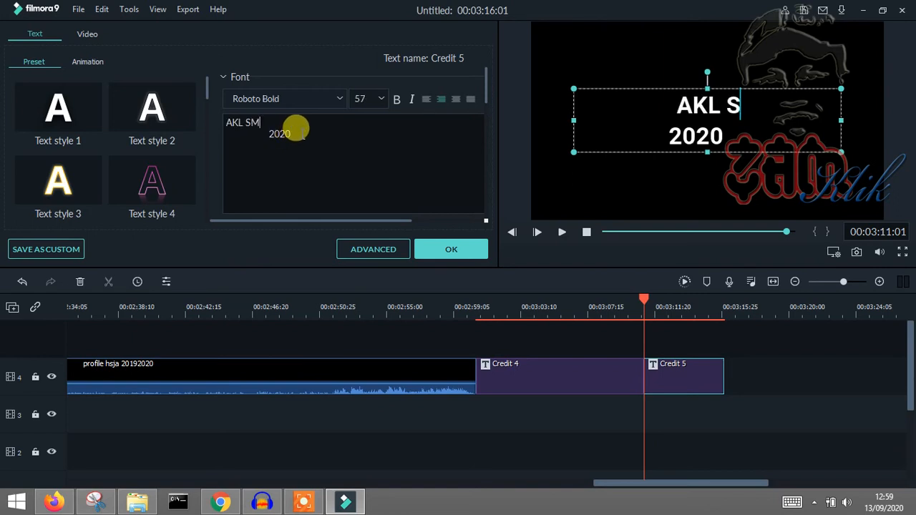
type("KN 6 JEMBER")
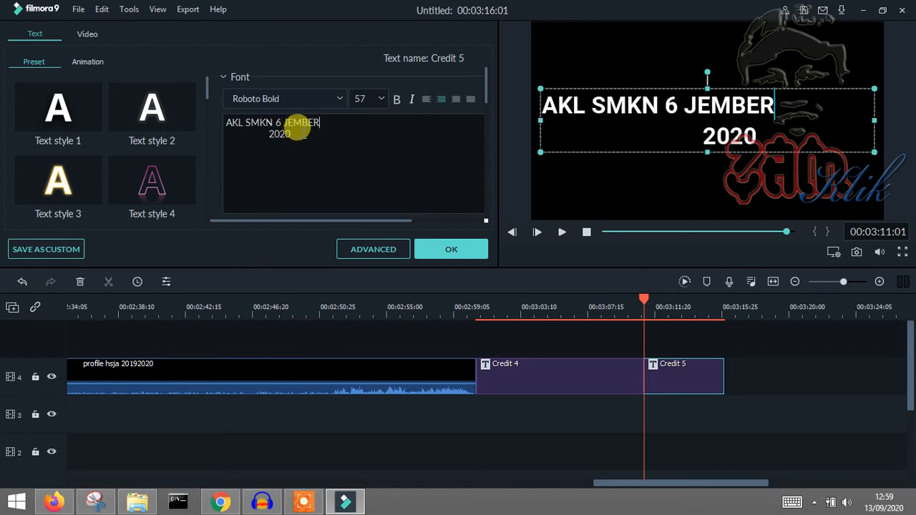
Play back both end credits from just before the start of Credit 4, skipping ahead through the long first one
left_click(465, 306)
left_click(562, 234)
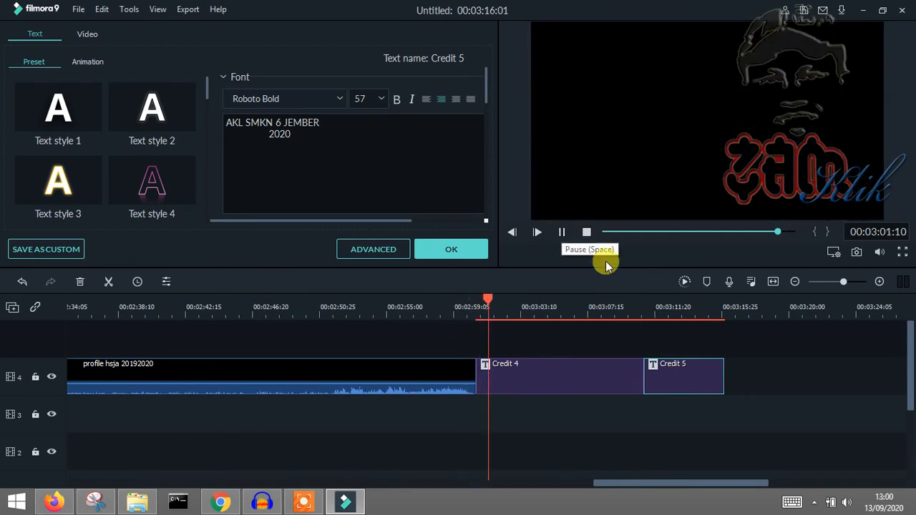
left_click_drag(589, 295, 624, 296)
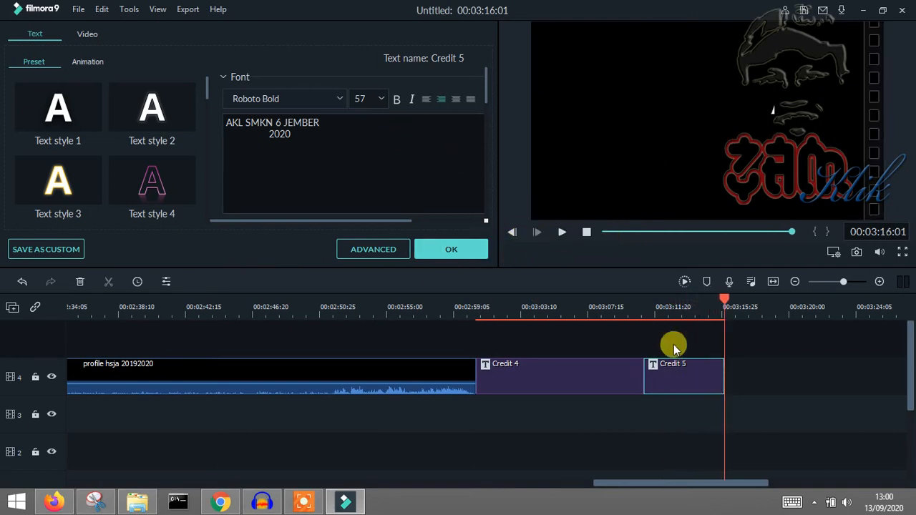
Widen the Credit 5 text box slightly in the preview and apply the credit text
left_click(678, 376)
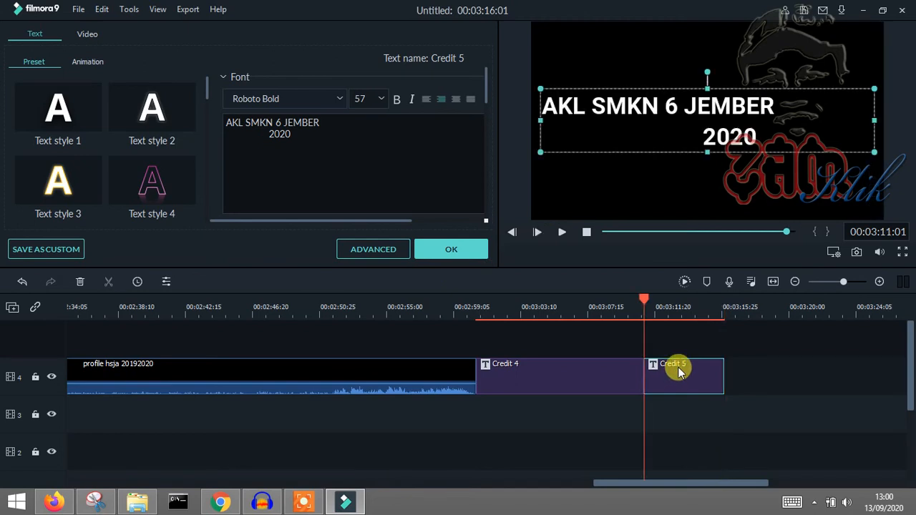
left_click_drag(875, 120, 881, 120)
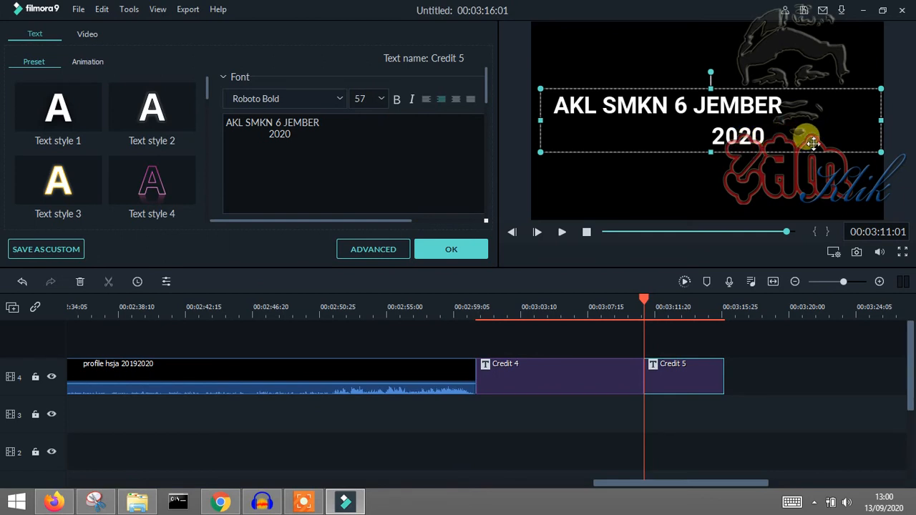
left_click(461, 247)
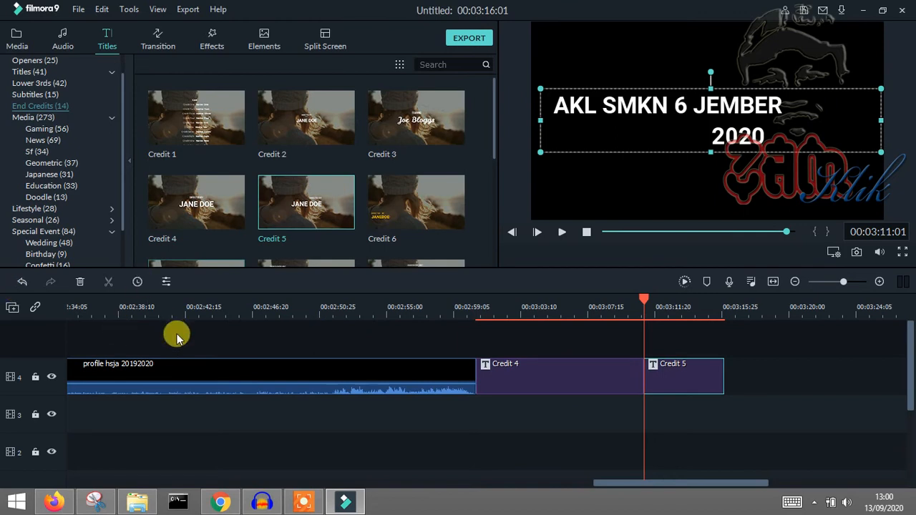
Export the project as a local MP4 named hsja2019 to F:/ and close the export window
left_click(102, 9)
mouse_move(130, 13)
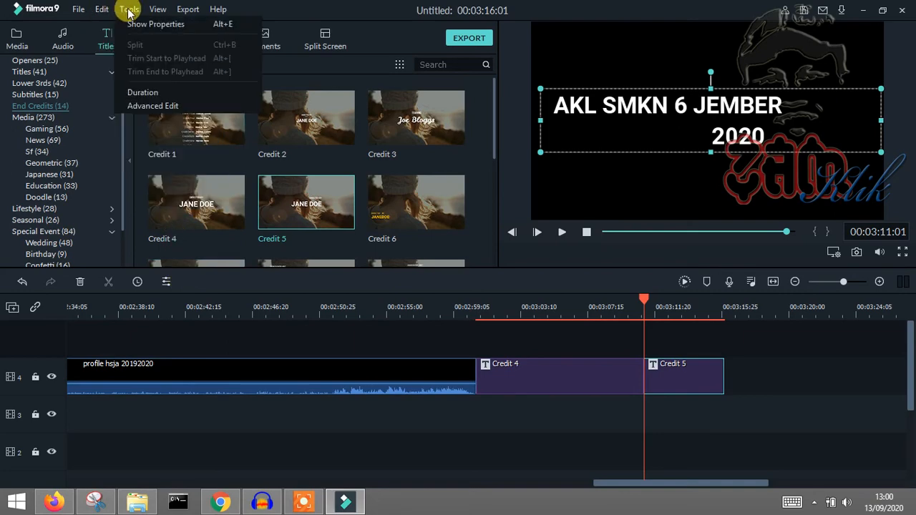
mouse_move(90, 15)
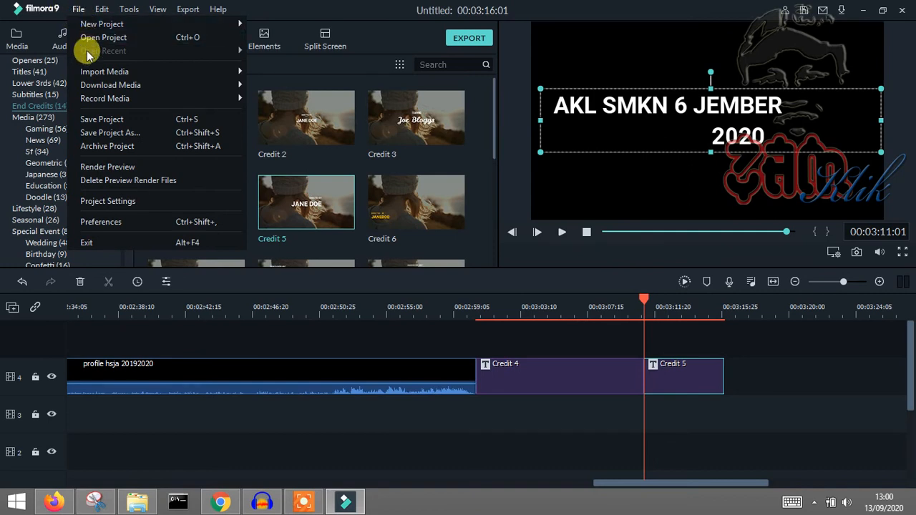
mouse_move(189, 10)
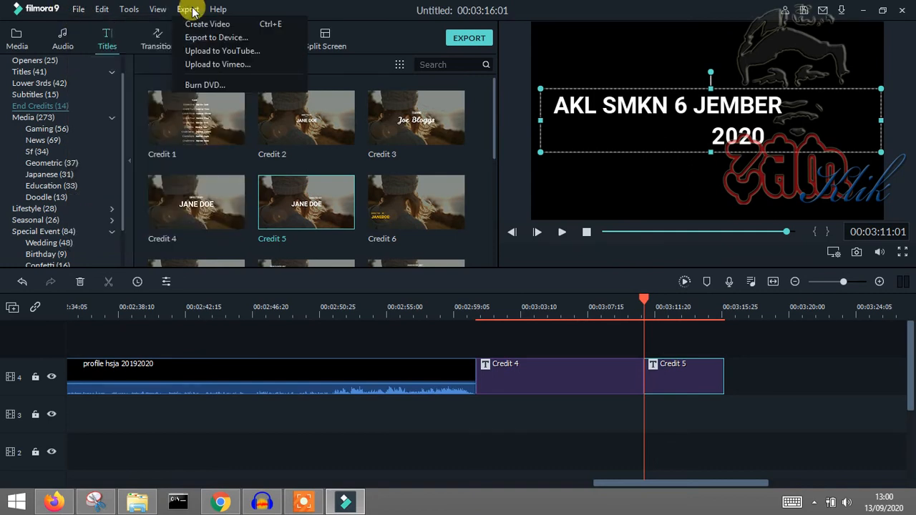
left_click(198, 25)
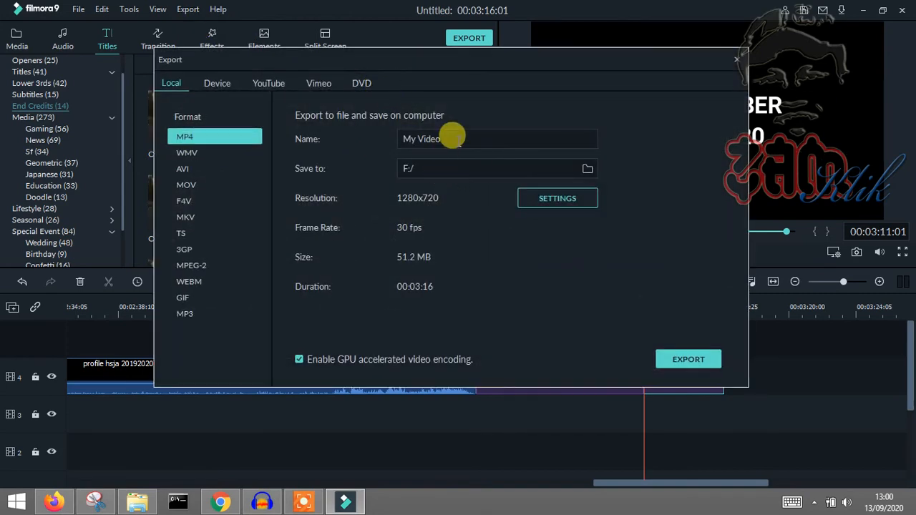
double_click(430, 139)
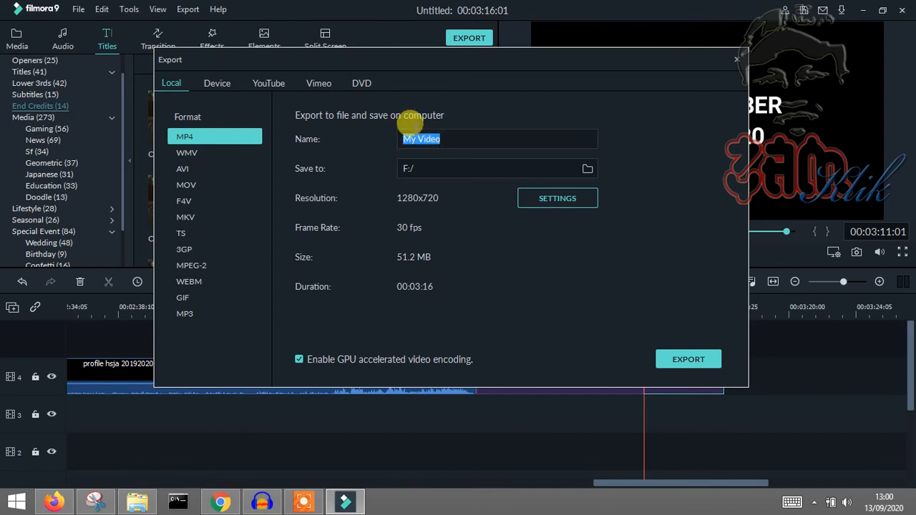
type("hsja2019")
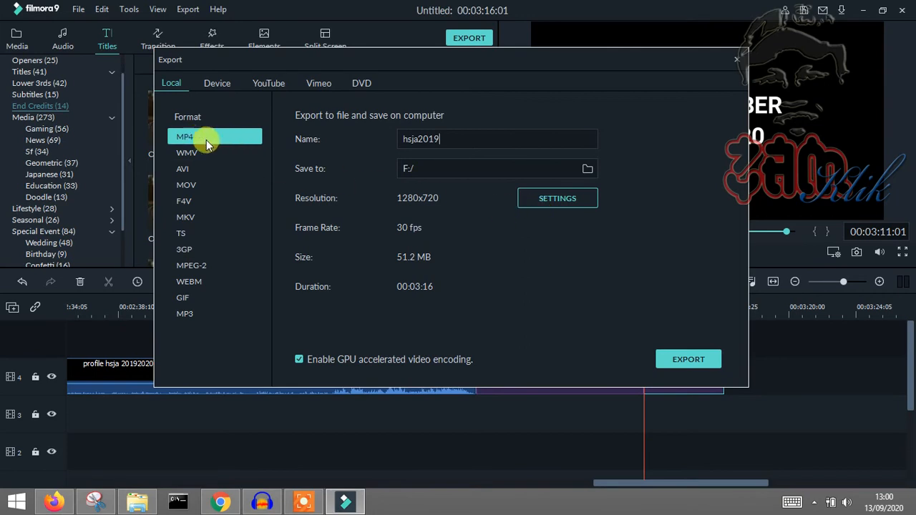
left_click(690, 365)
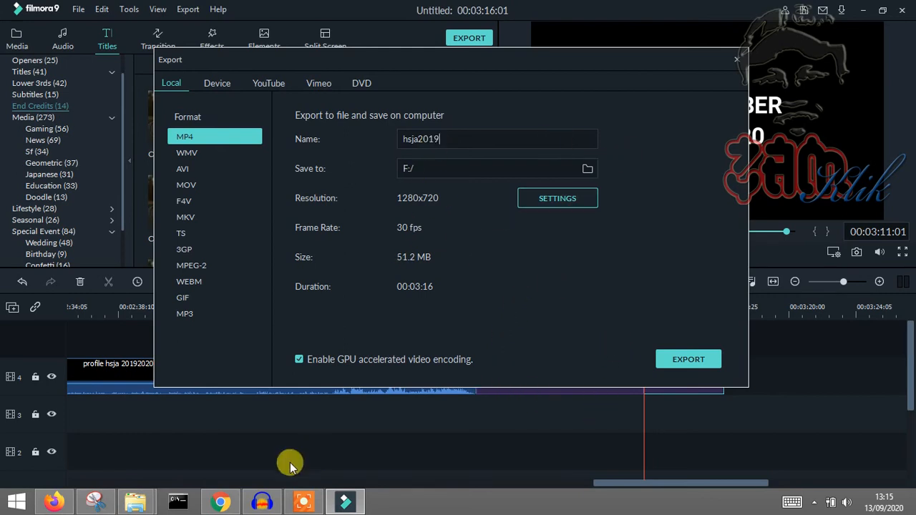
left_click(738, 60)
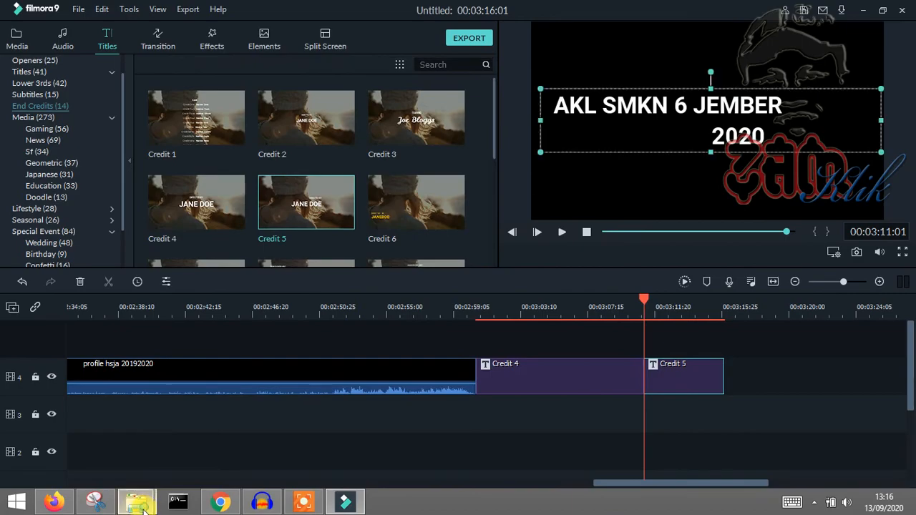
Switch to File Explorer, play hsja2019.mp4 in GOM Player, skim it through to the end credits, and close the player
mouse_move(140, 505)
left_click(254, 448)
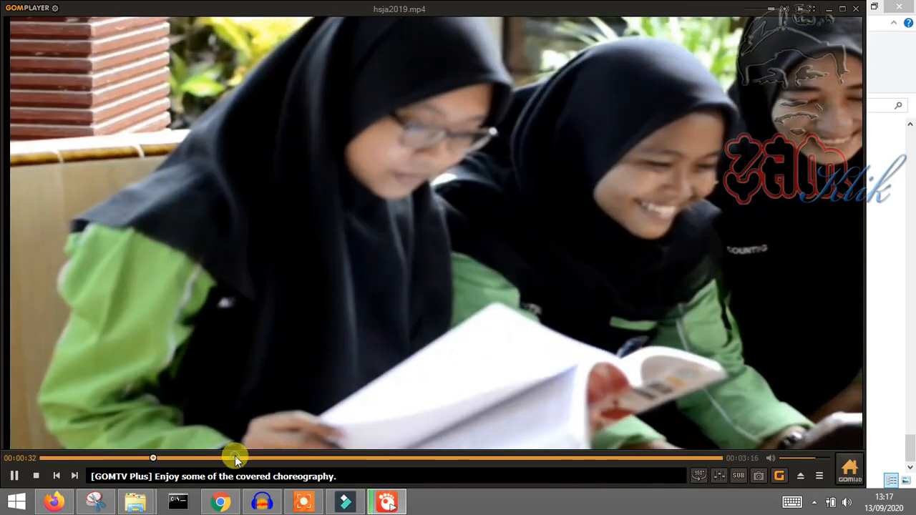
left_click(235, 458)
left_click(273, 460)
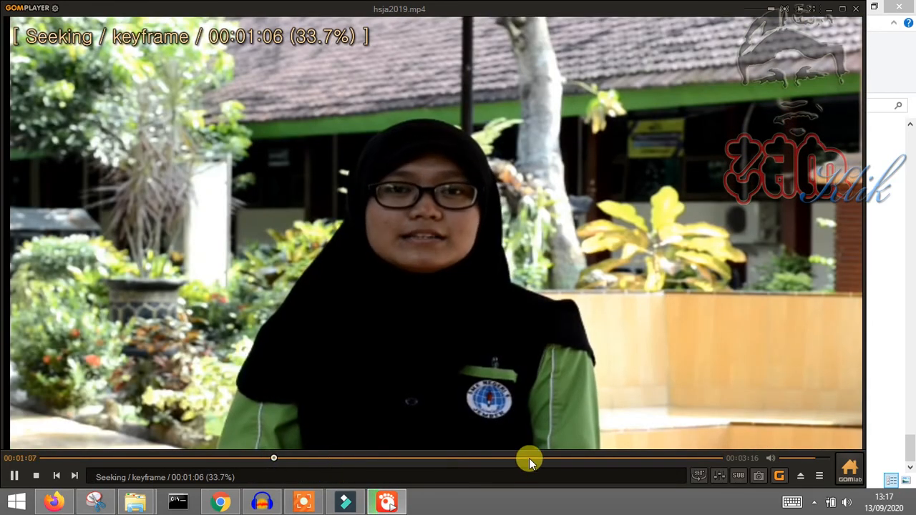
left_click(529, 459)
left_click(609, 459)
left_click(677, 459)
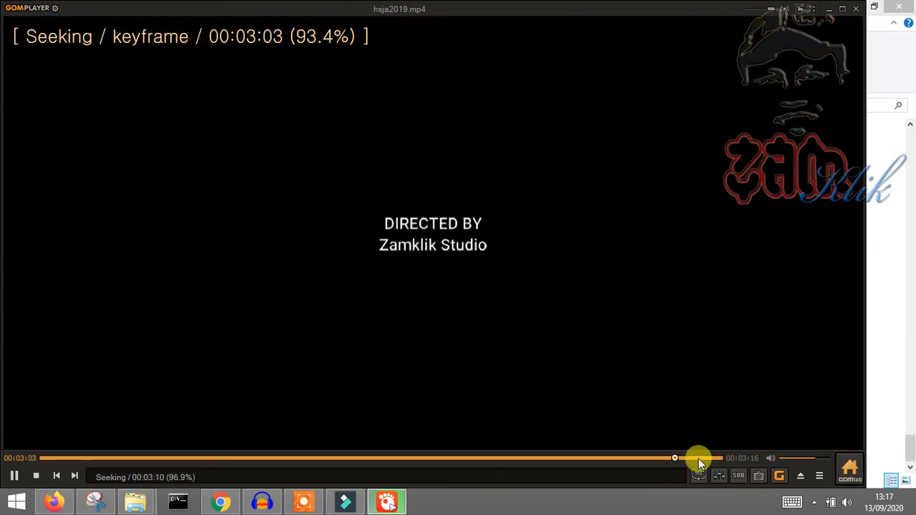
left_click(700, 458)
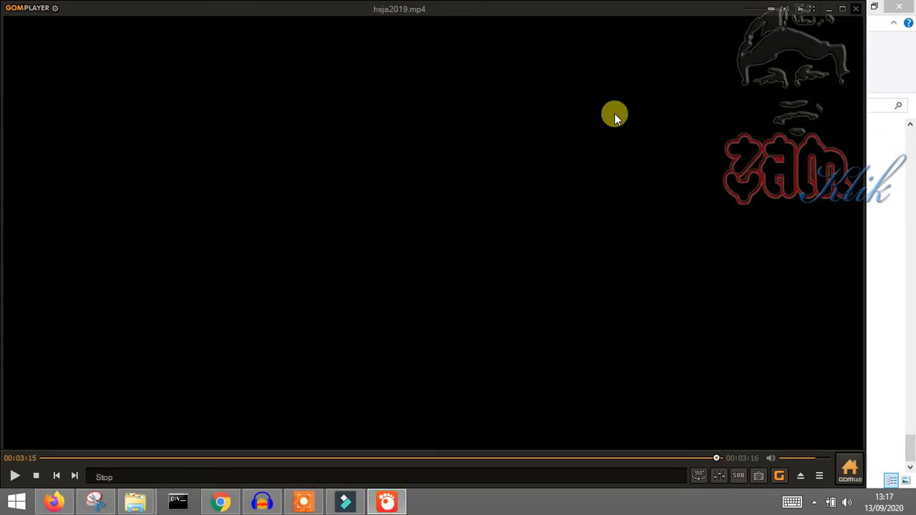
left_click(856, 12)
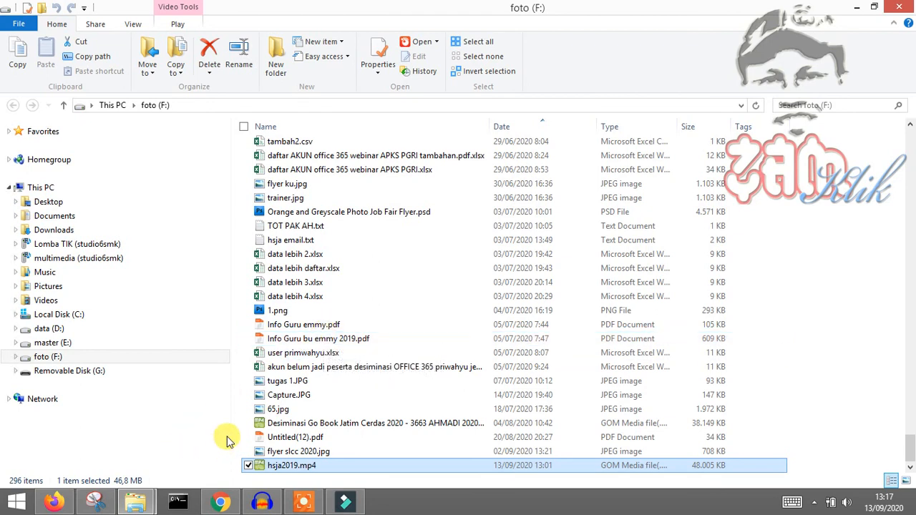
Switch to YouTube Studio in Chrome and upload hsja2019.mp4 from the F: drive as a new video
mouse_move(223, 505)
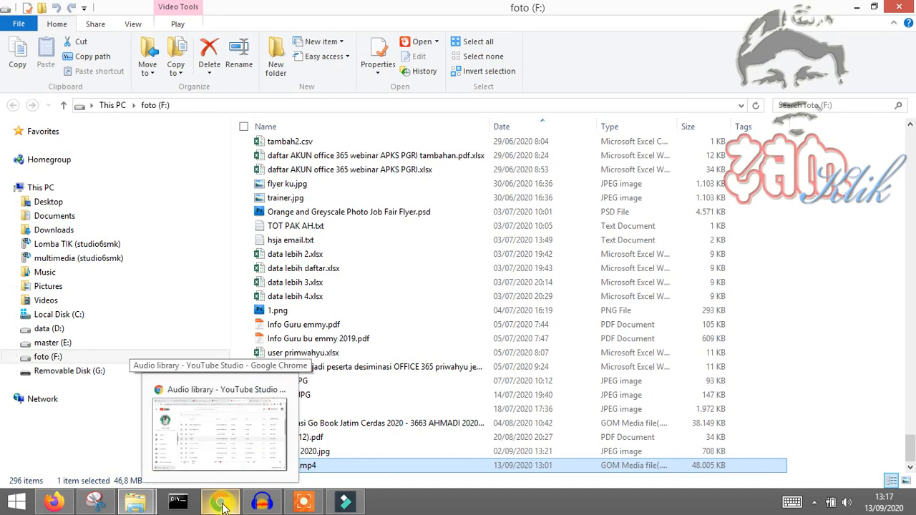
left_click(222, 505)
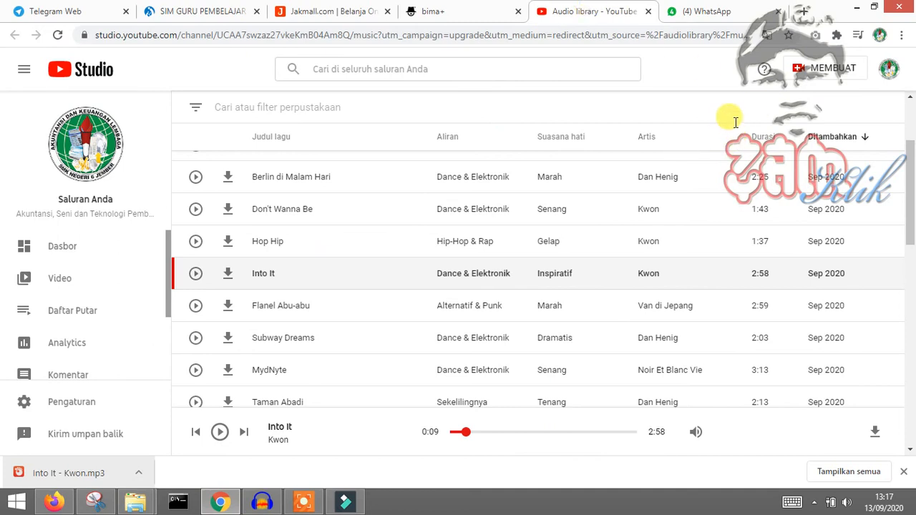
left_click(823, 72)
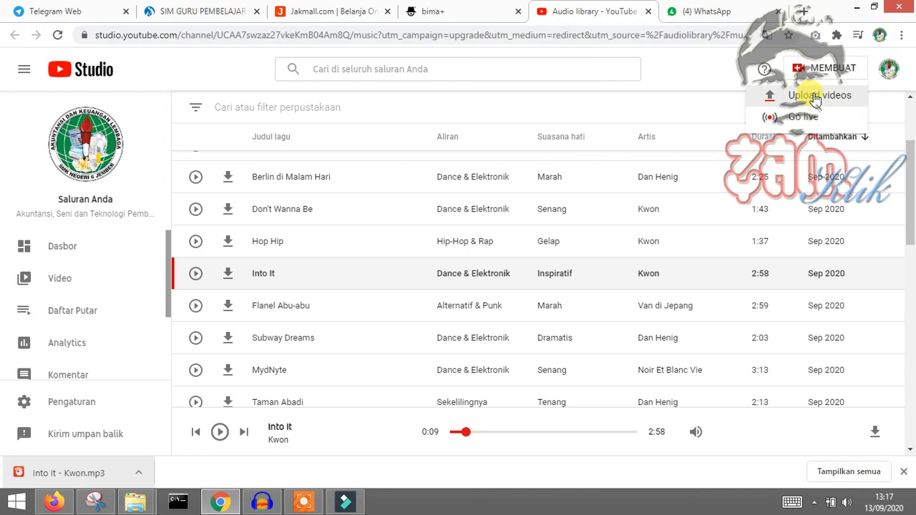
left_click(815, 98)
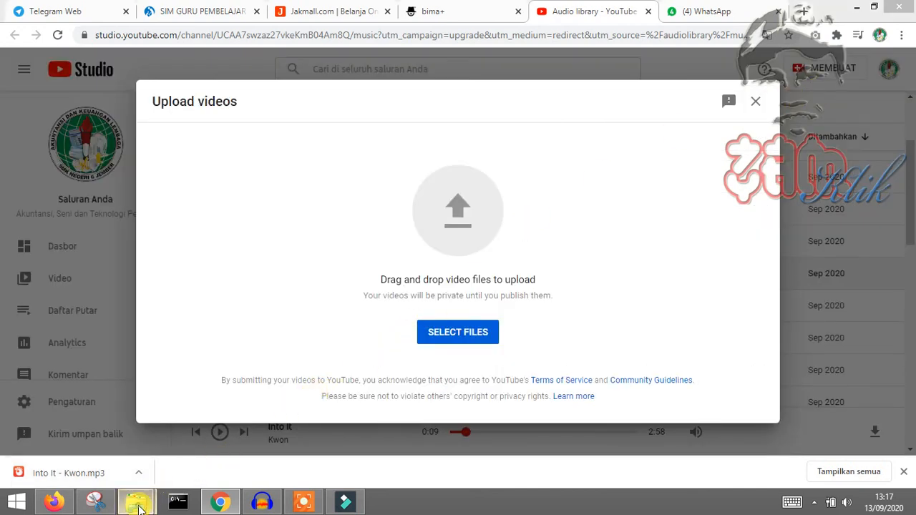
mouse_move(141, 509)
left_click(253, 440)
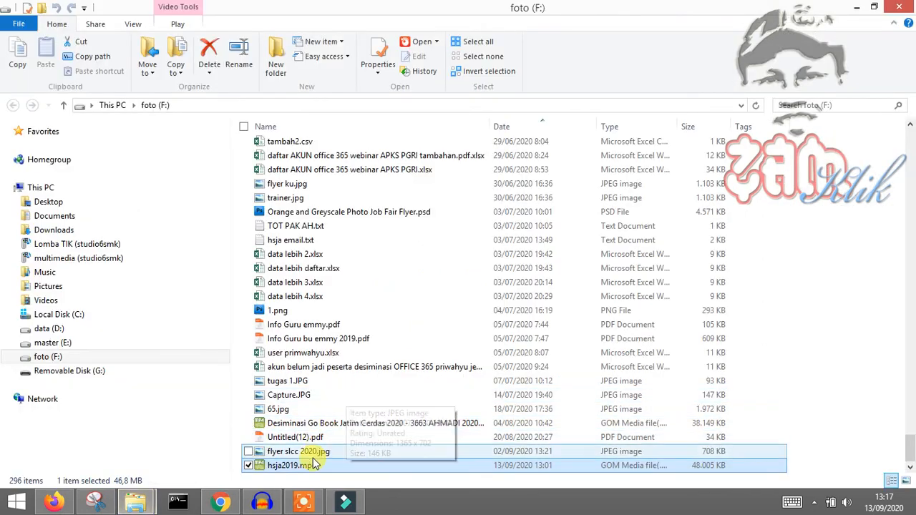
left_click_drag(309, 467, 408, 226)
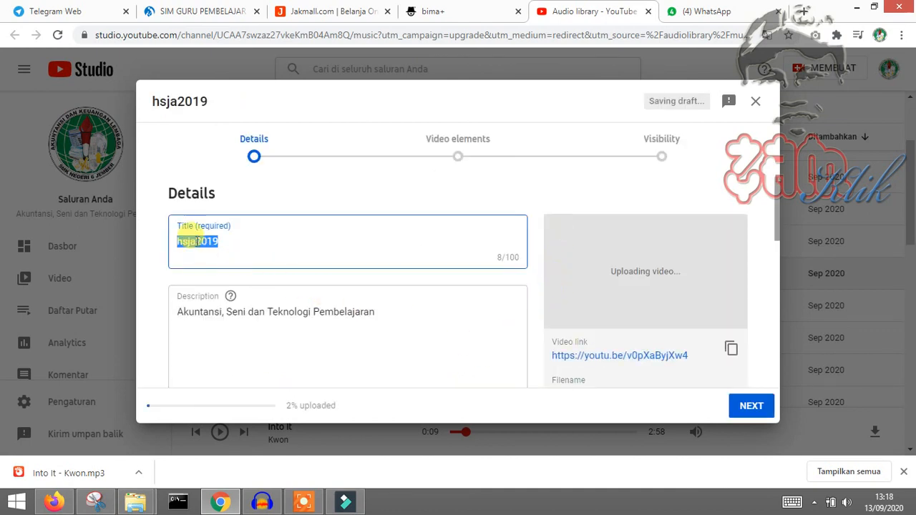
Replace the uploaded video's title with "HSJA 2019 - 2020 Profile 1"
left_click_drag(223, 240, 153, 242)
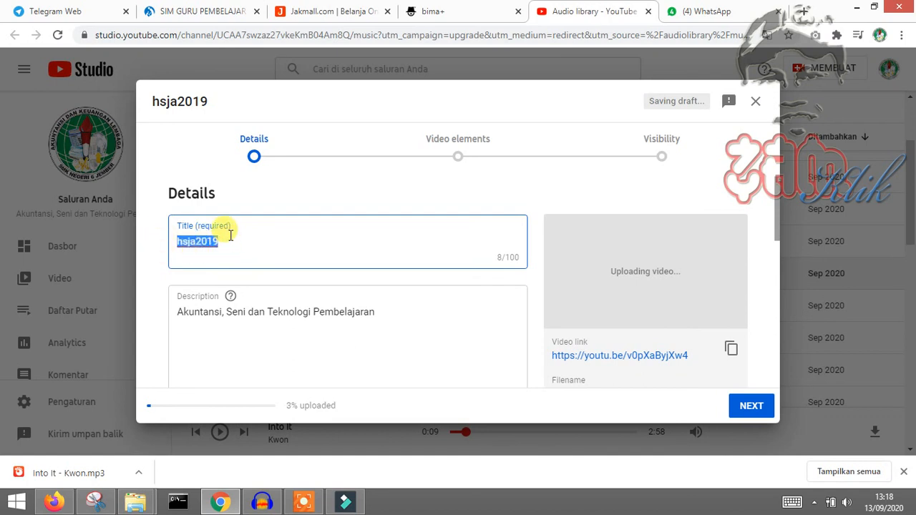
type("HSJA")
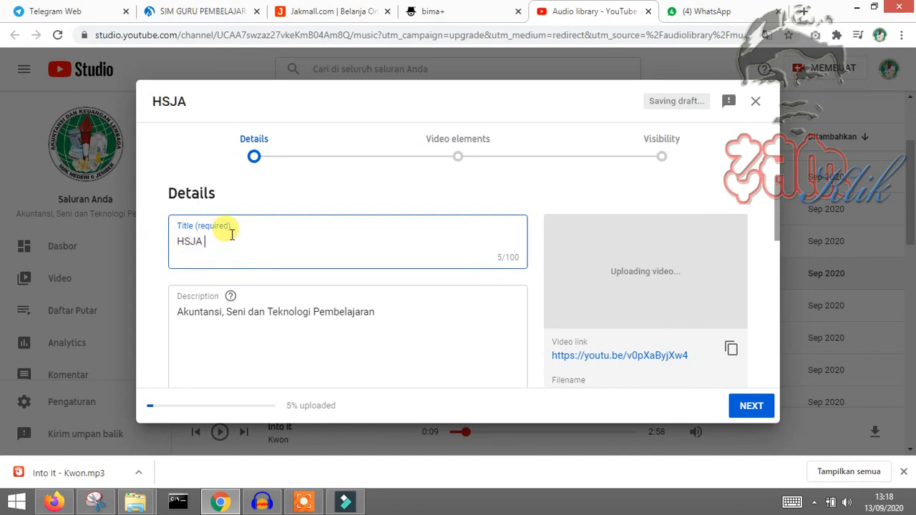
type(" 2019 - 22")
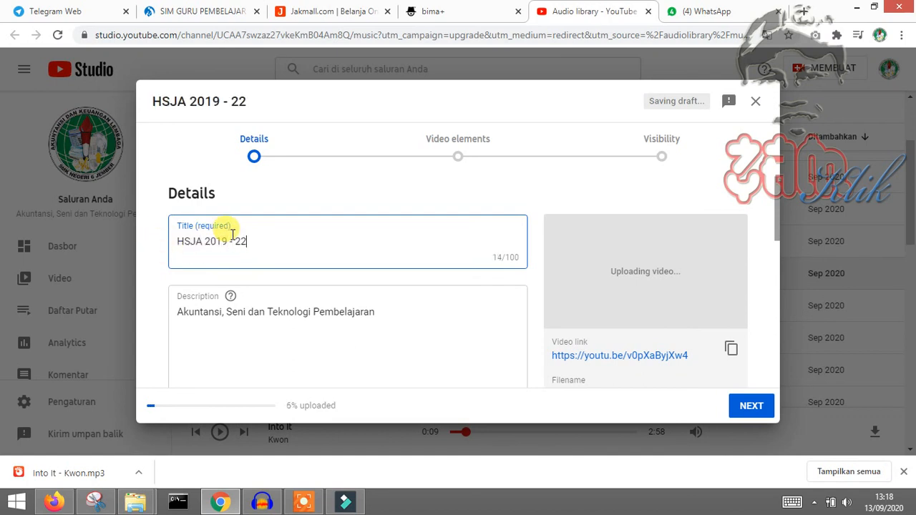
key("BackSpace")
type("020")
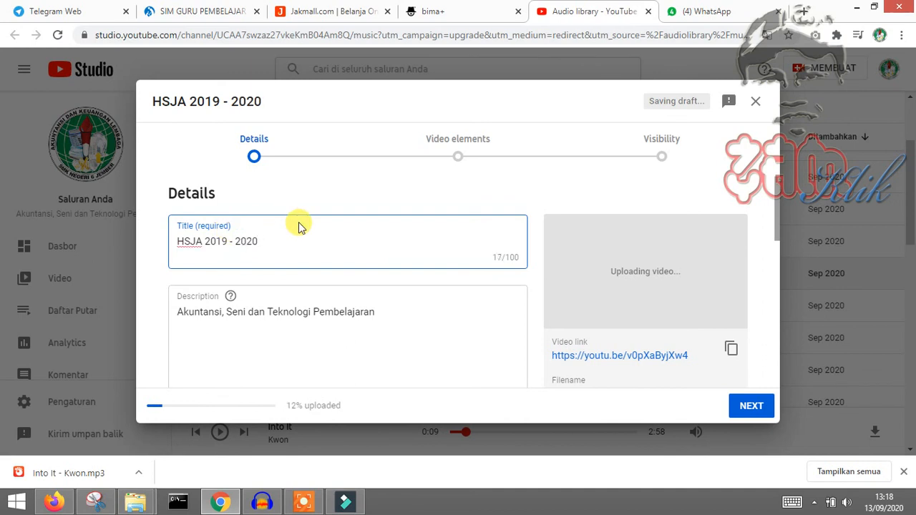
type(" Profile 1")
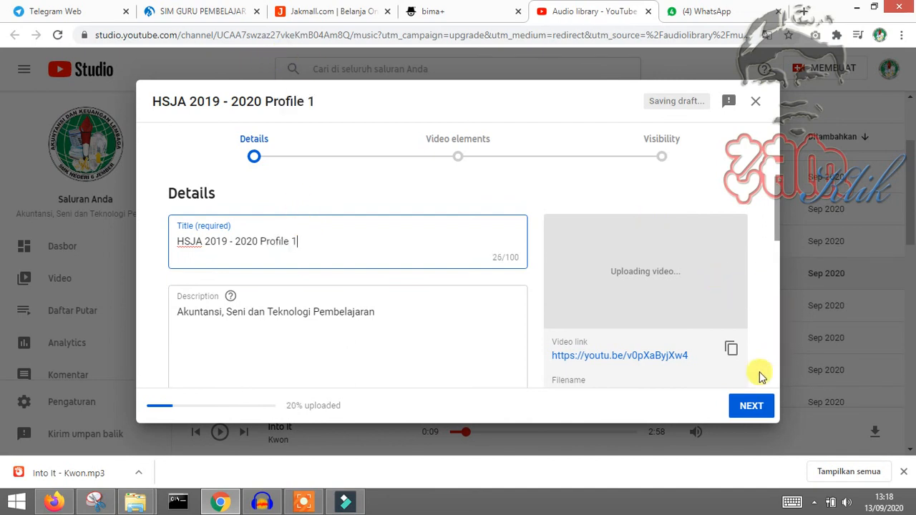
Skip the video elements stage and publish the video with Public visibility
left_click(753, 408)
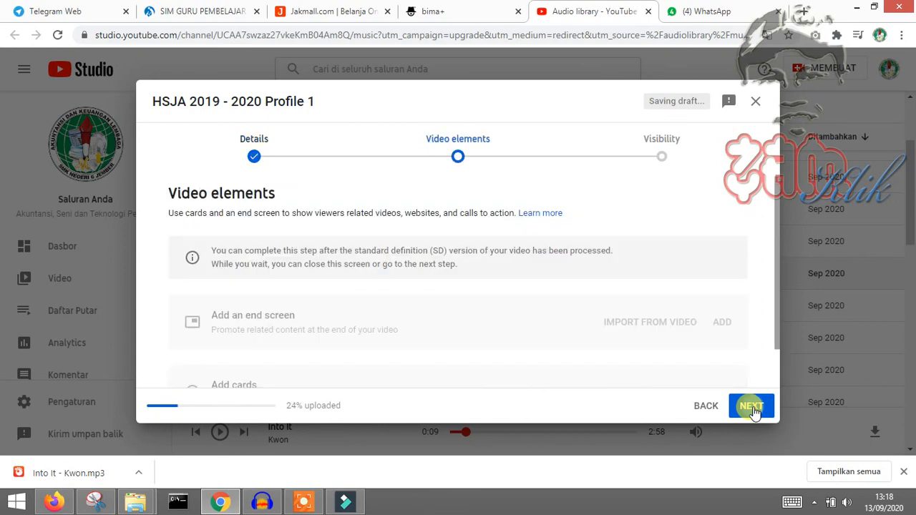
left_click(752, 408)
left_click(754, 411)
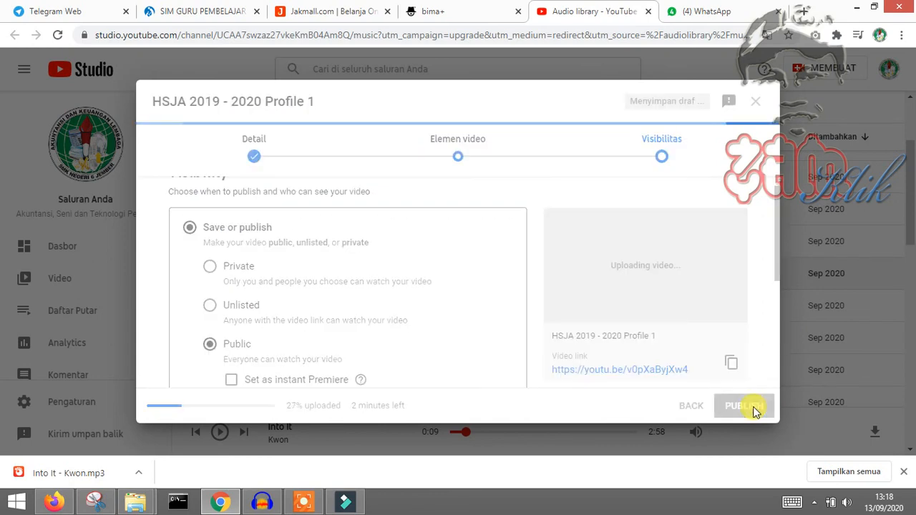